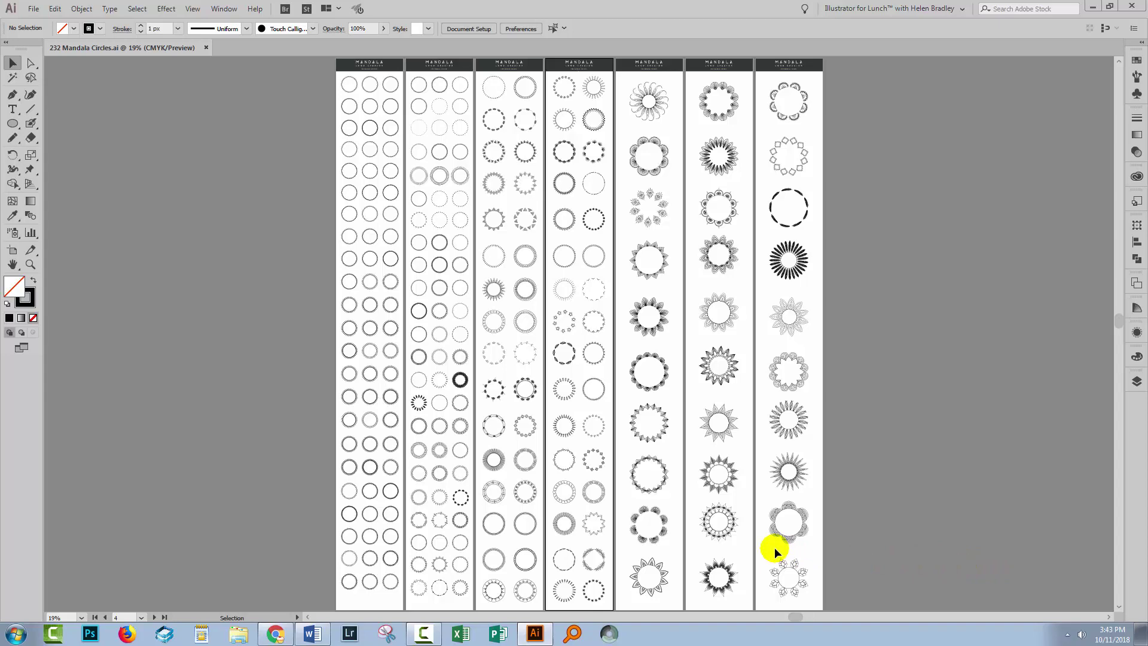
Look over the Mandalas Logo Creator and Blessed Script Font product pages, then return to the mandala circles file.
{"action": "left_click", "coordinate": [274, 635]}
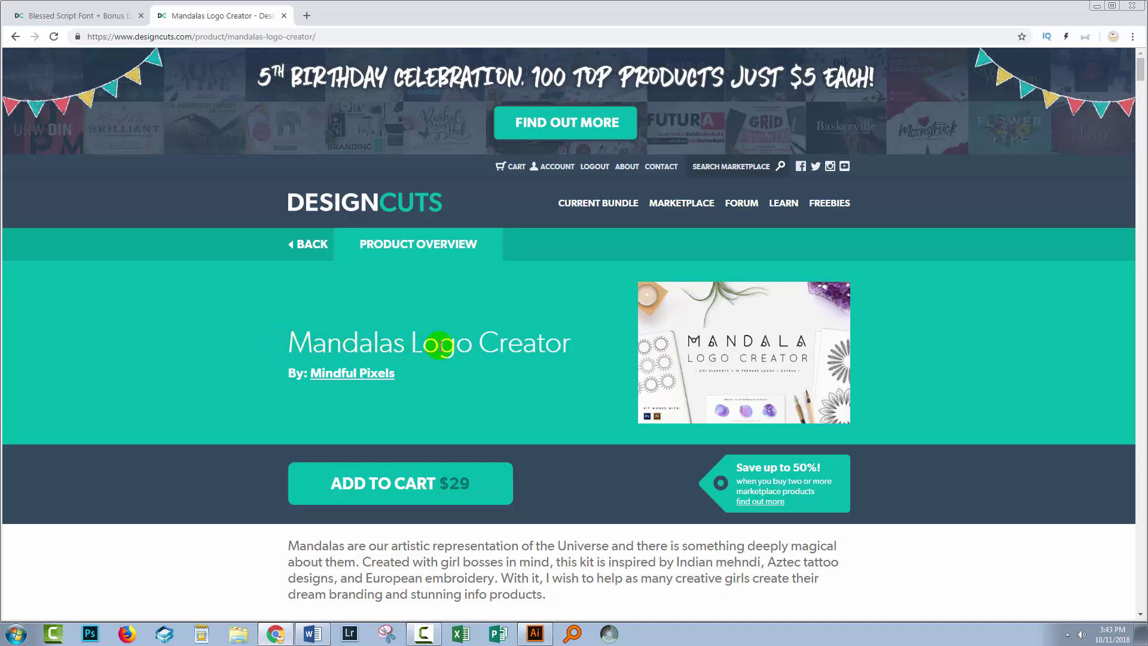
{"action": "left_click_drag", "start_coordinate": [1140, 72], "coordinate": [1122, 52]}
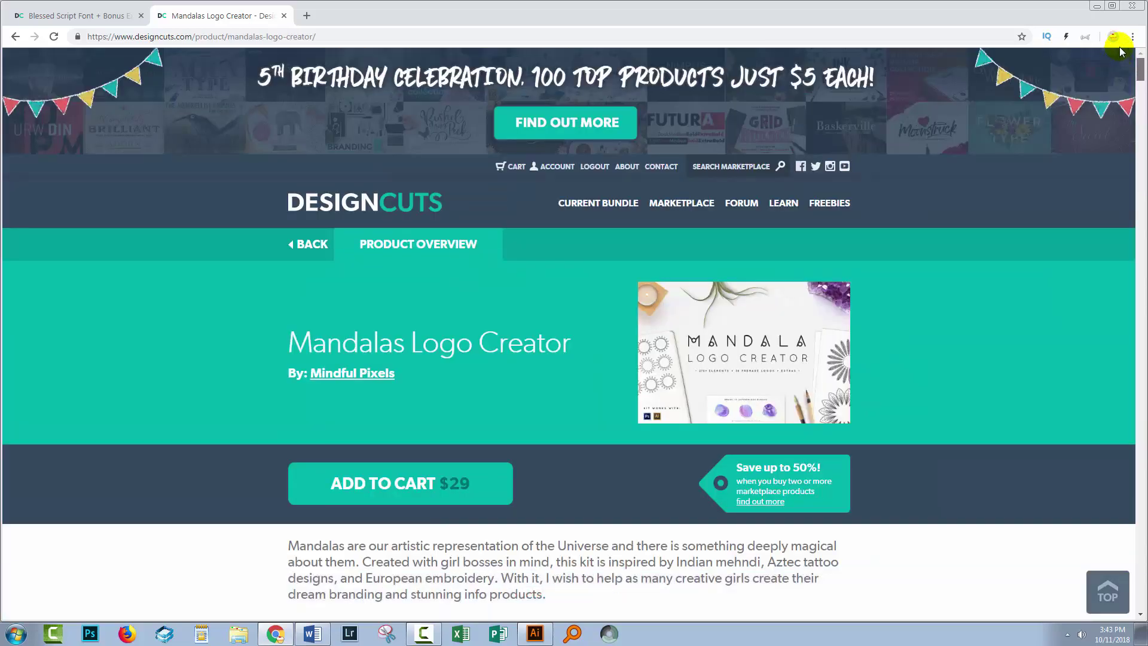
{"action": "left_click", "coordinate": [105, 16]}
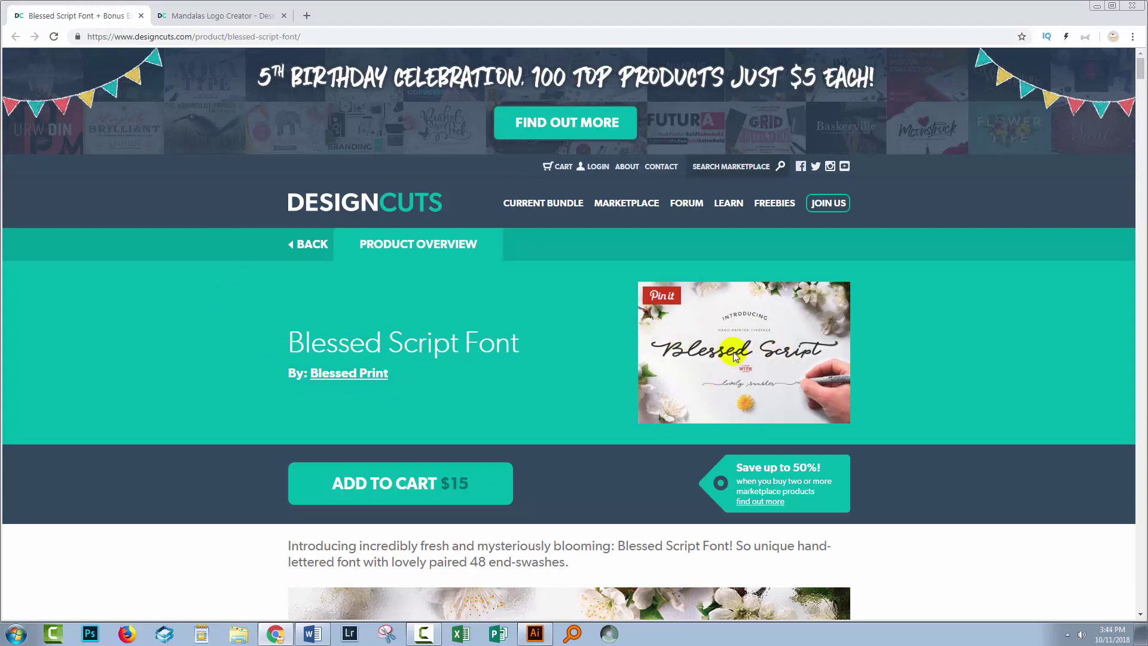
{"action": "left_click", "coordinate": [535, 633]}
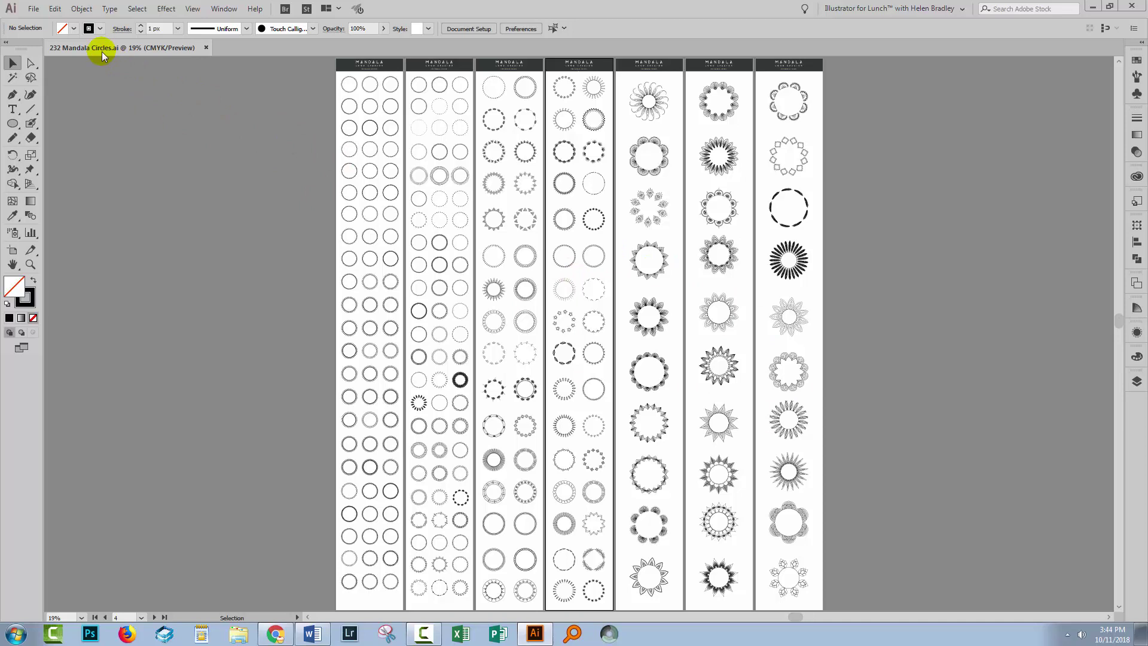
Create a new 1200 × 1200 px RGB document from File > New.
{"action": "left_click", "coordinate": [33, 10]}
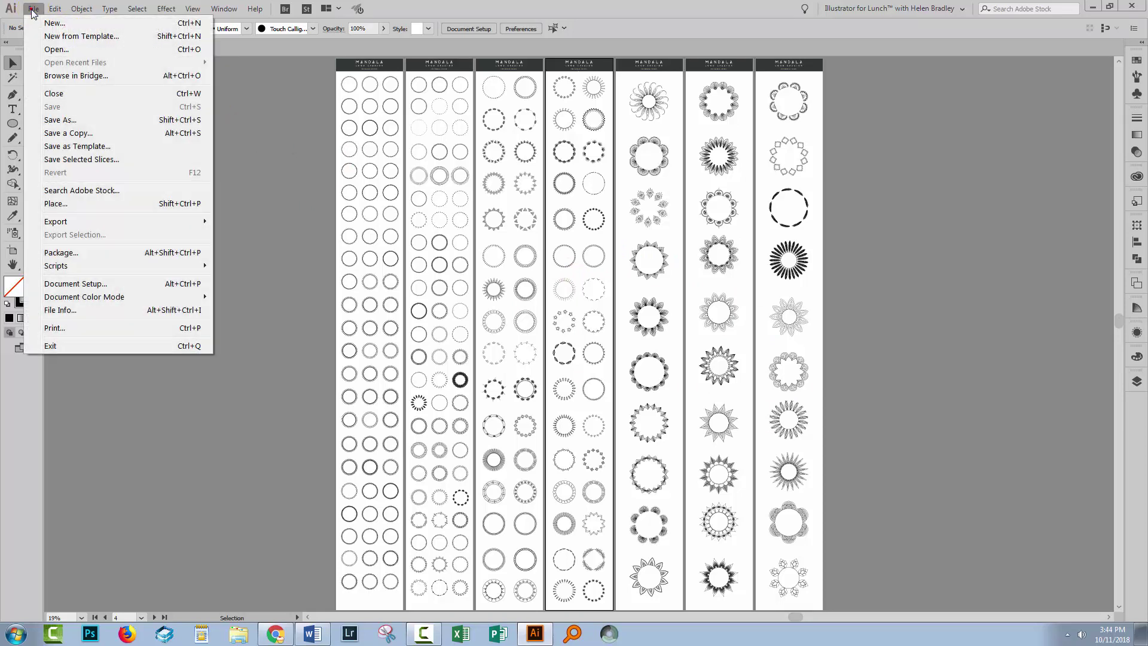
{"action": "left_click", "coordinate": [36, 11]}
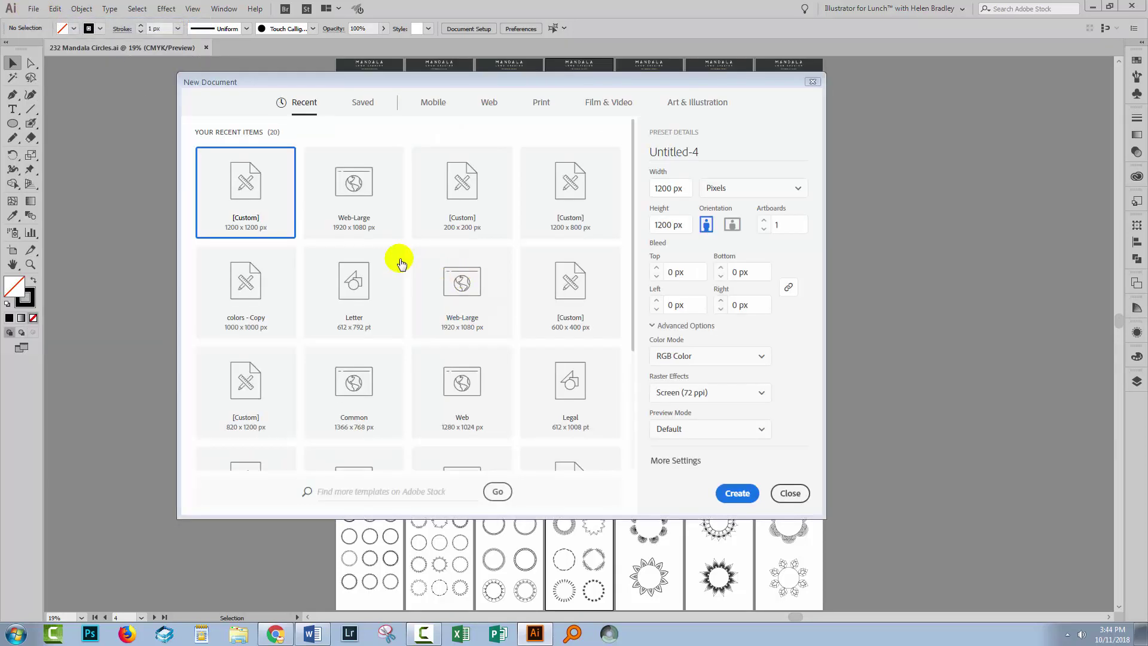
{"action": "left_click", "coordinate": [734, 495]}
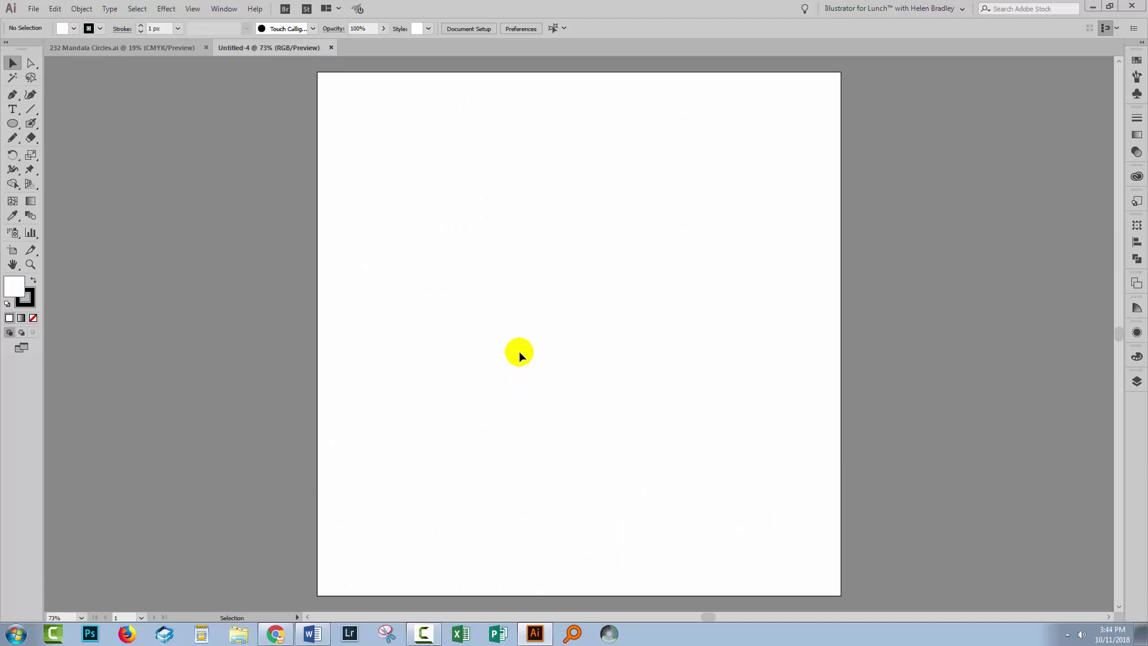
Copy the leaf-ring mandala from 232 Mandala Circles and paste it into Untitled-4.
{"action": "left_click", "coordinate": [128, 47]}
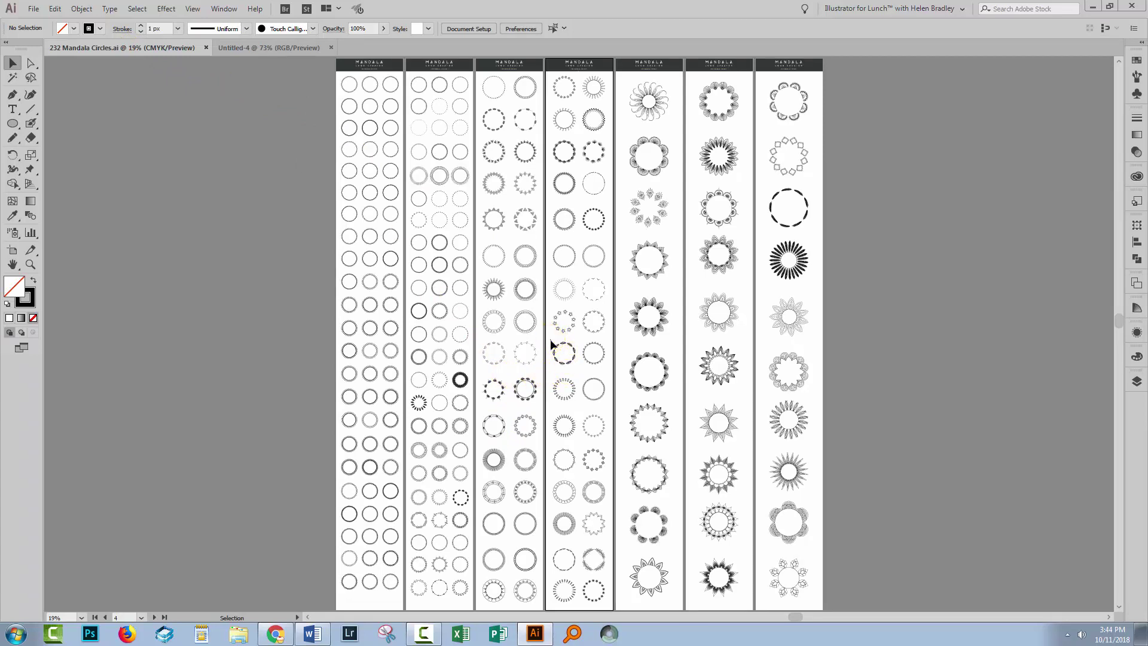
{"action": "left_click", "coordinate": [574, 365]}
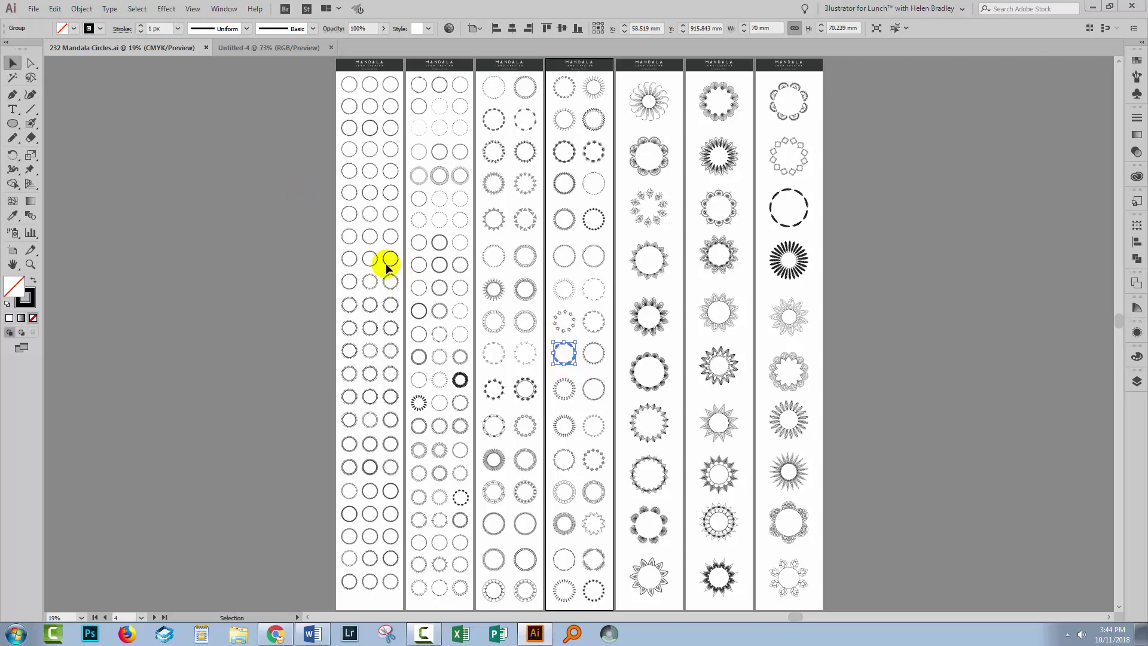
{"action": "key", "text": "ctrl+c"}
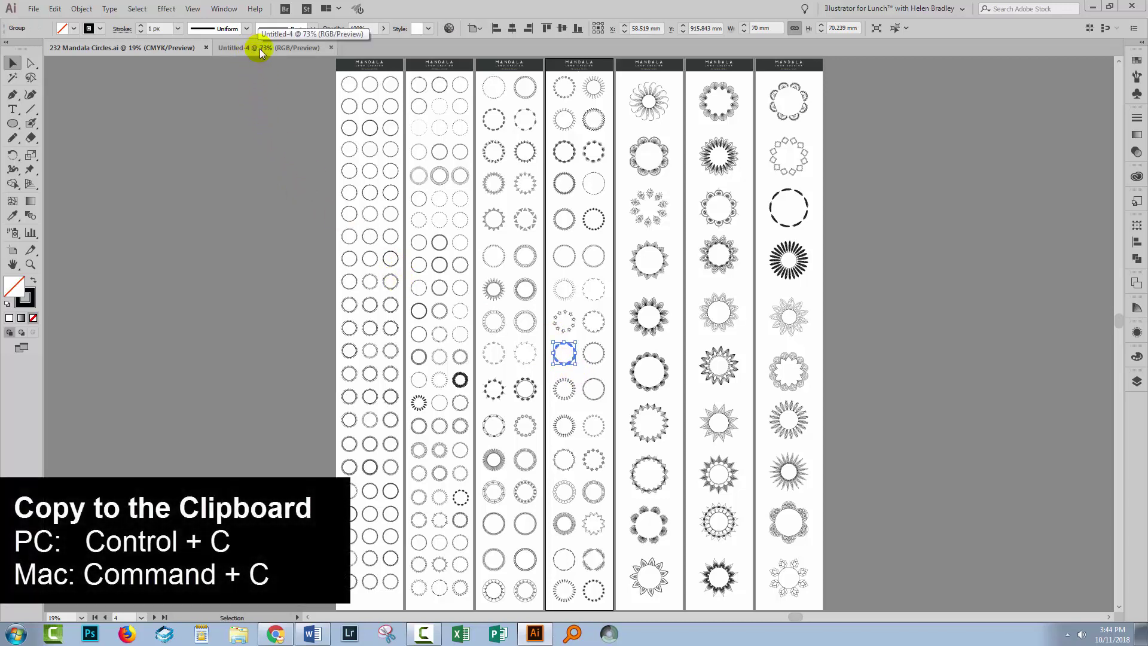
{"action": "left_click", "coordinate": [261, 49]}
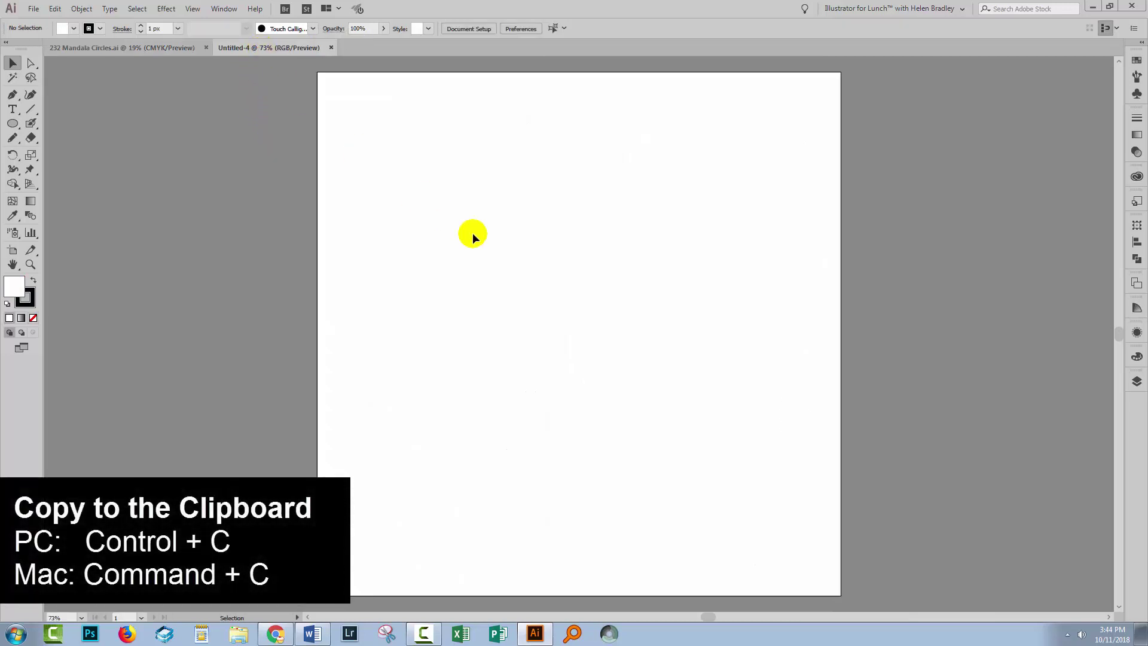
{"action": "key", "text": "ctrl+v"}
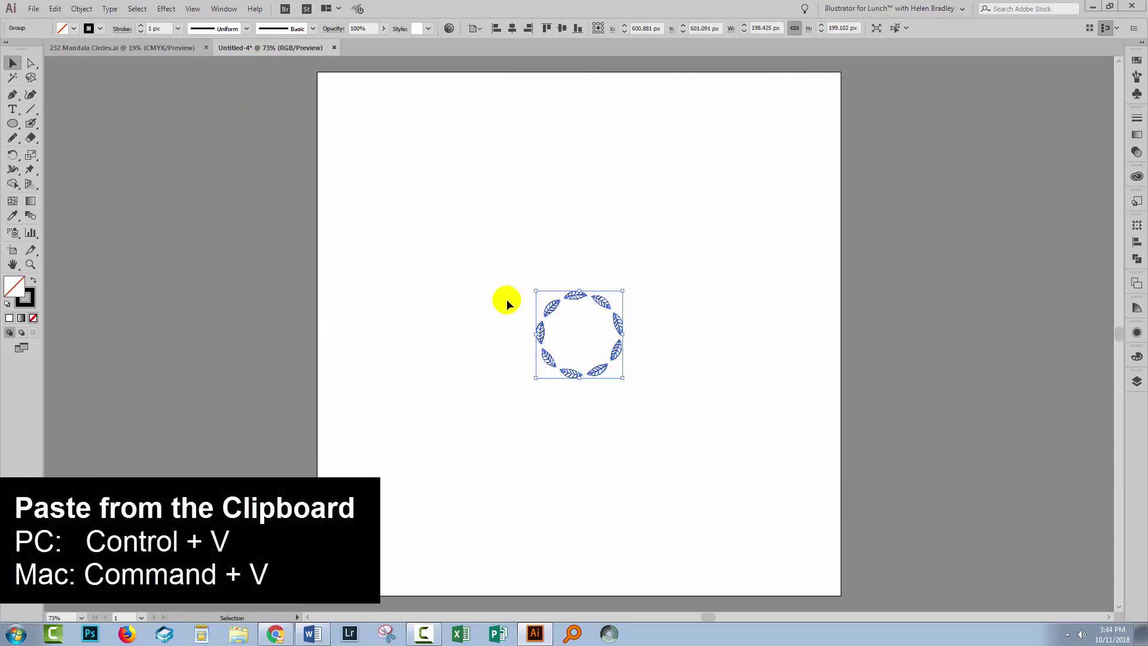
Scale the pasted leaf ring up to about 800 px on the artboard.
{"action": "left_click_drag", "start_coordinate": [534, 292], "coordinate": [392, 161]}
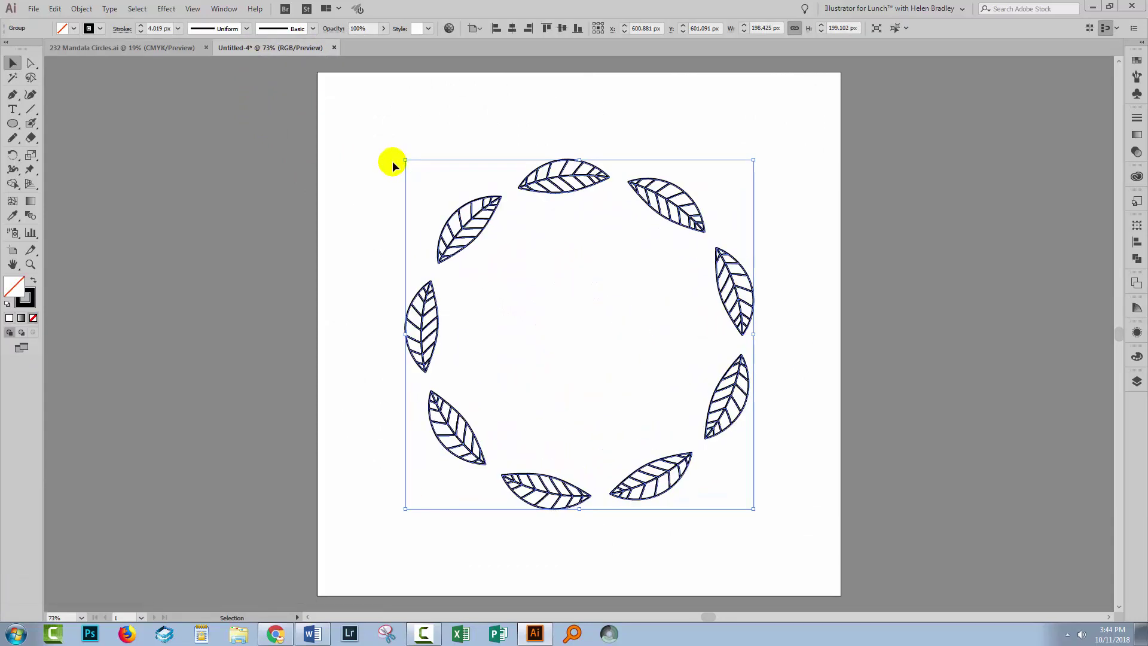
{"action": "left_click", "coordinate": [510, 144]}
{"action": "left_click", "coordinate": [487, 205]}
{"action": "left_click_drag", "start_coordinate": [405, 159], "coordinate": [397, 151]}
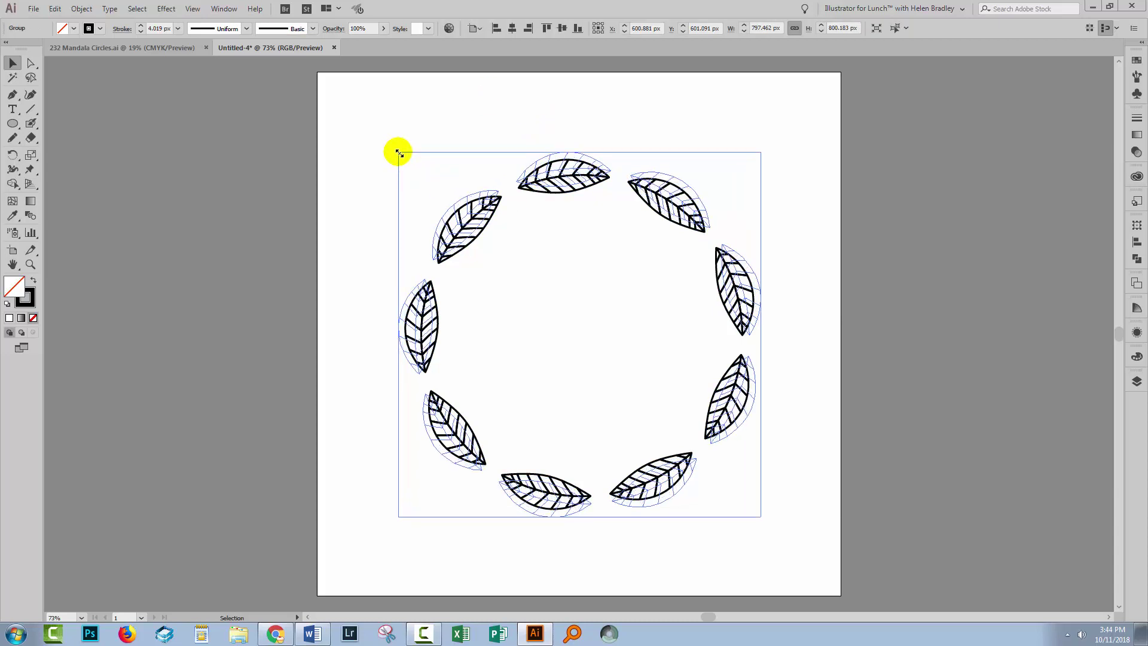
{"action": "left_click", "coordinate": [430, 133]}
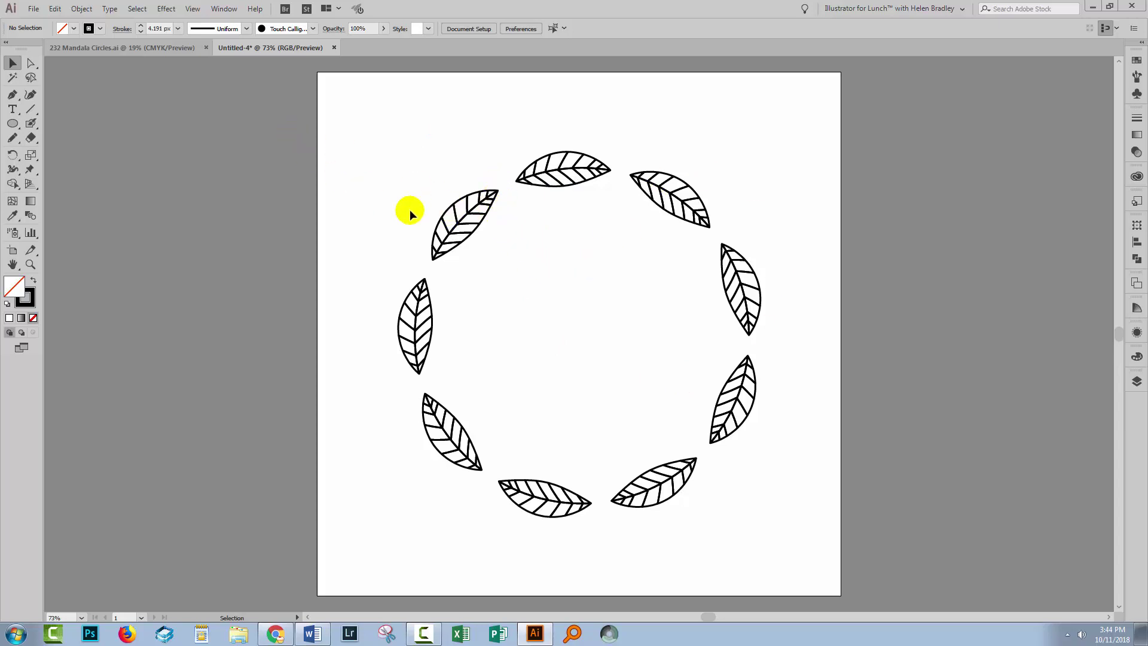
{"action": "left_click", "coordinate": [55, 10]}
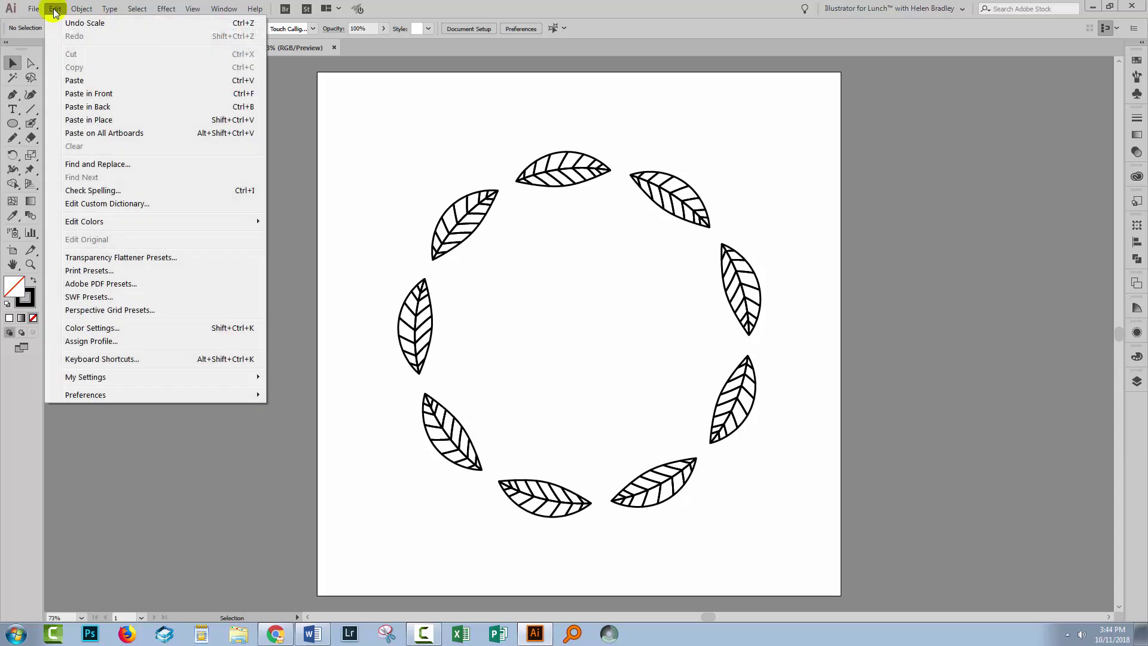
{"action": "mouse_move", "coordinate": [102, 396]}
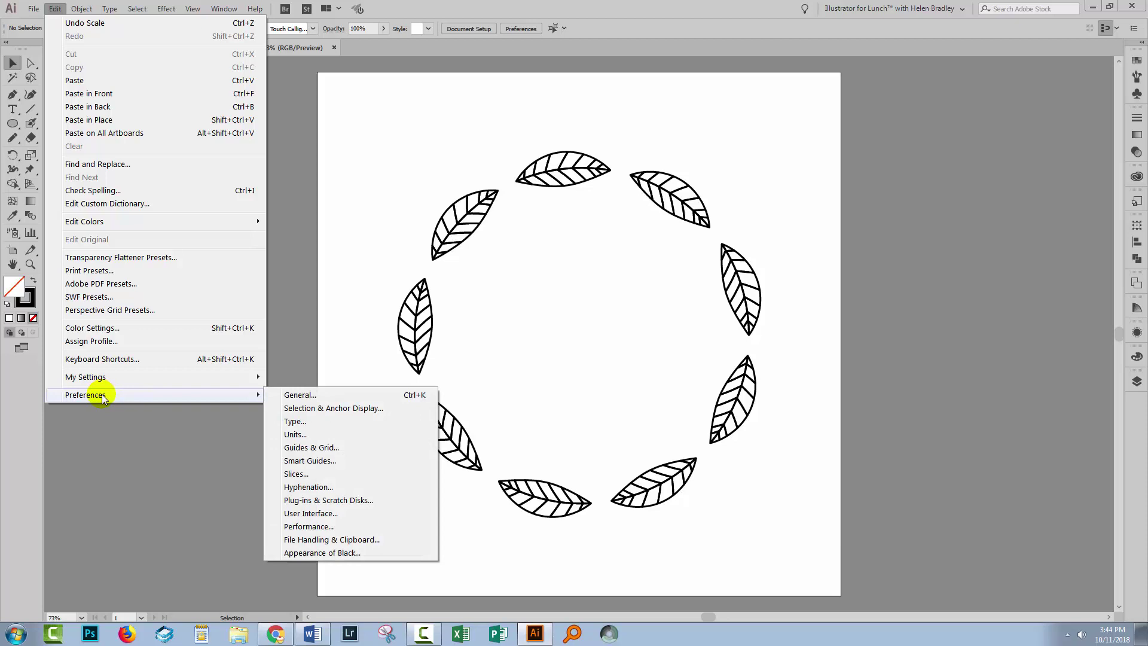
{"action": "left_click", "coordinate": [299, 396]}
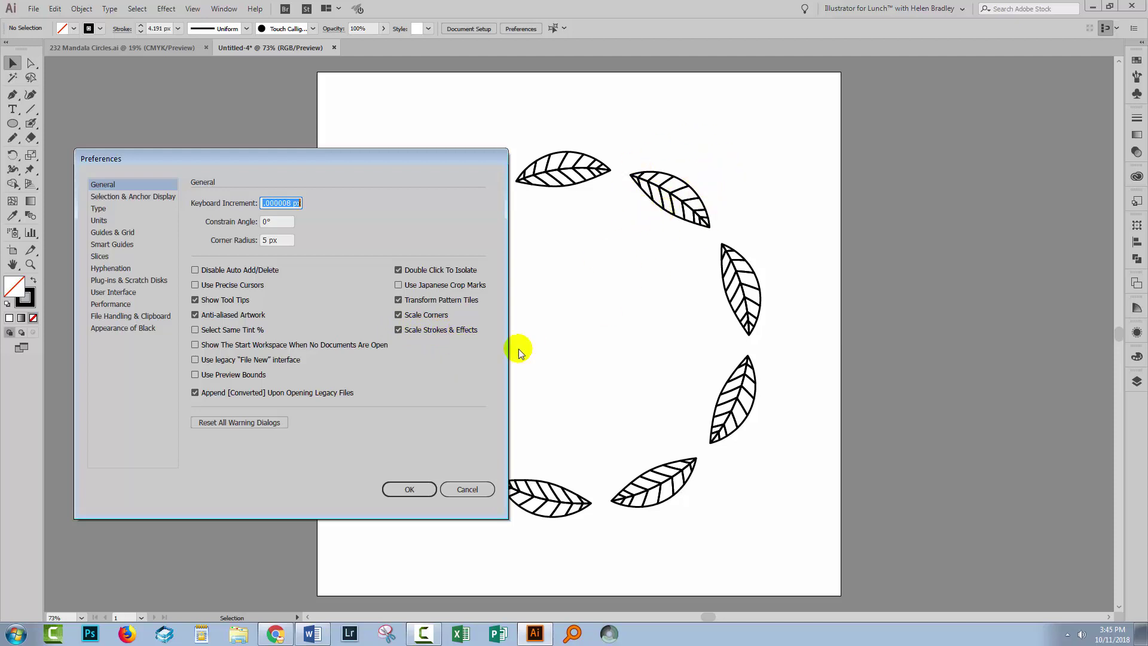
{"action": "left_click", "coordinate": [411, 489]}
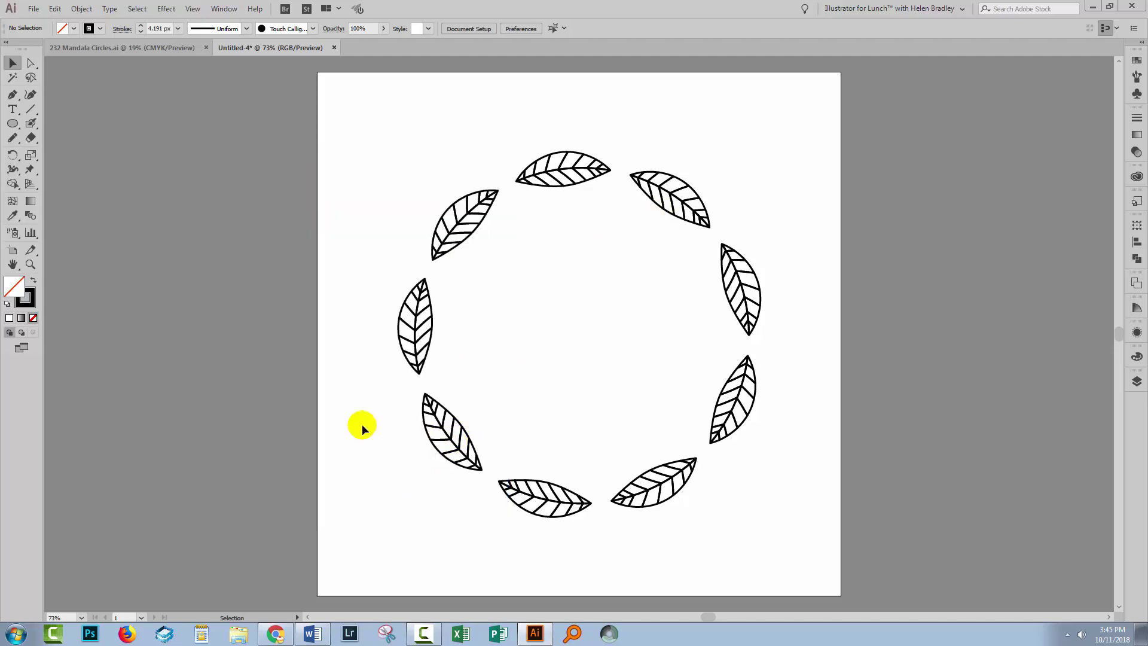
Enlarge the leaf wreath slightly from its centre.
{"action": "left_click_drag", "start_coordinate": [424, 212], "coordinate": [465, 263]}
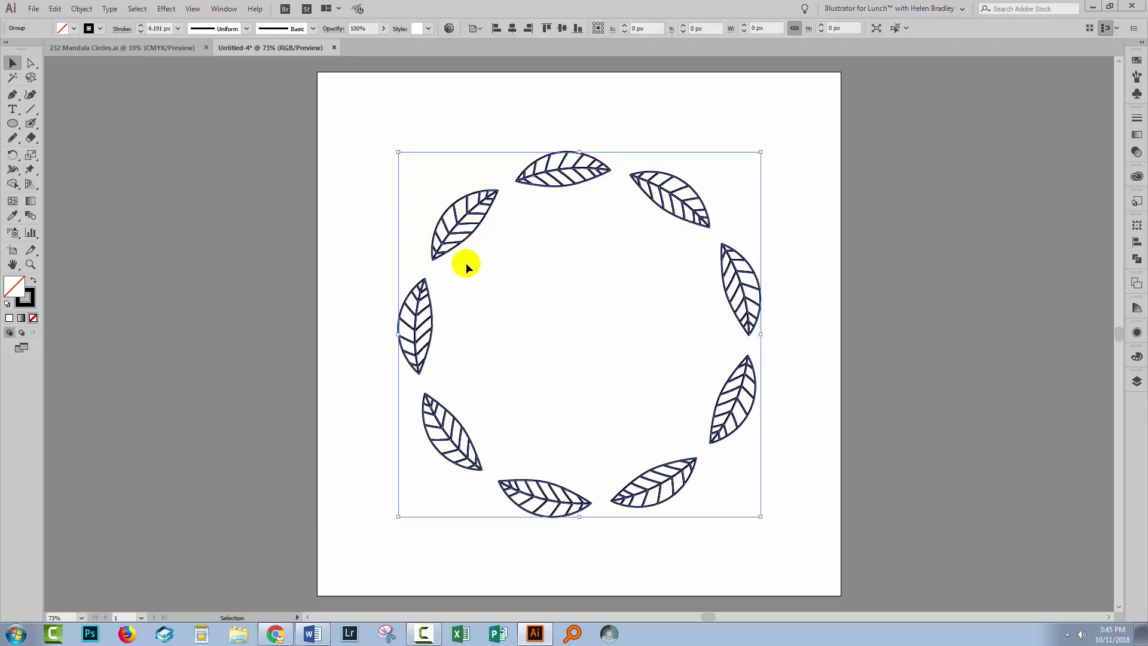
{"action": "left_click_drag", "start_coordinate": [762, 152], "coordinate": [765, 147]}
{"action": "left_click", "coordinate": [576, 280]}
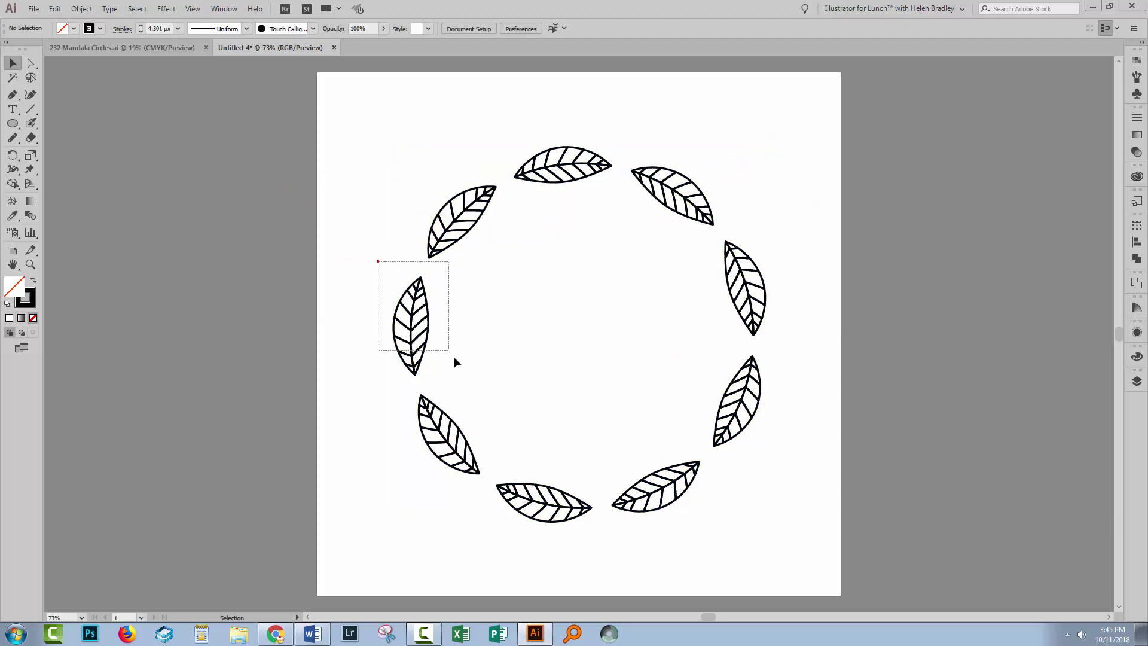
Reduce the leaf wreath's stroke weight from 4.301 px to 3 px, then close the Color panel.
{"action": "left_click_drag", "start_coordinate": [454, 362], "coordinate": [455, 363]}
{"action": "left_click", "coordinate": [26, 296]}
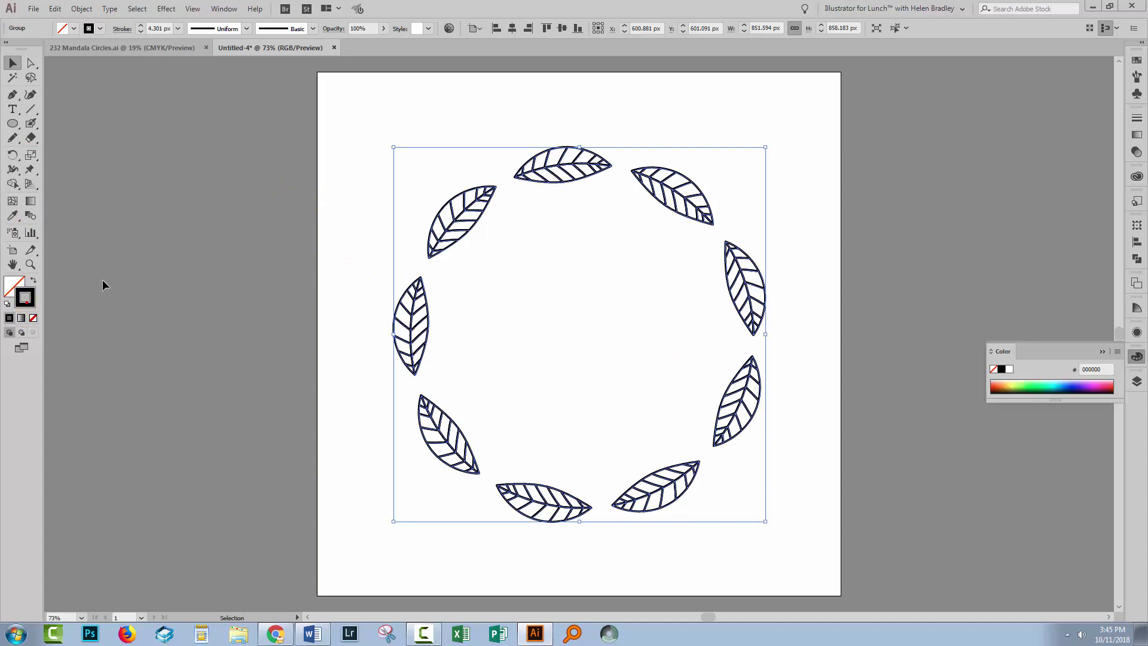
{"action": "left_click", "coordinate": [140, 33]}
{"action": "left_click", "coordinate": [140, 32]}
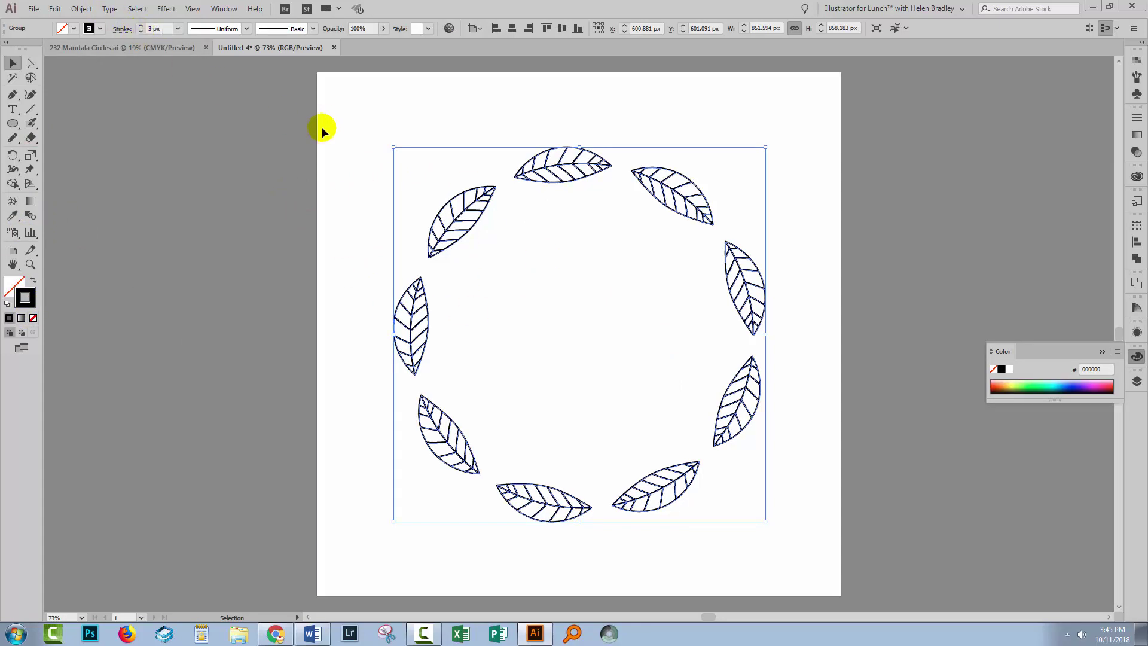
{"action": "left_click", "coordinate": [371, 125]}
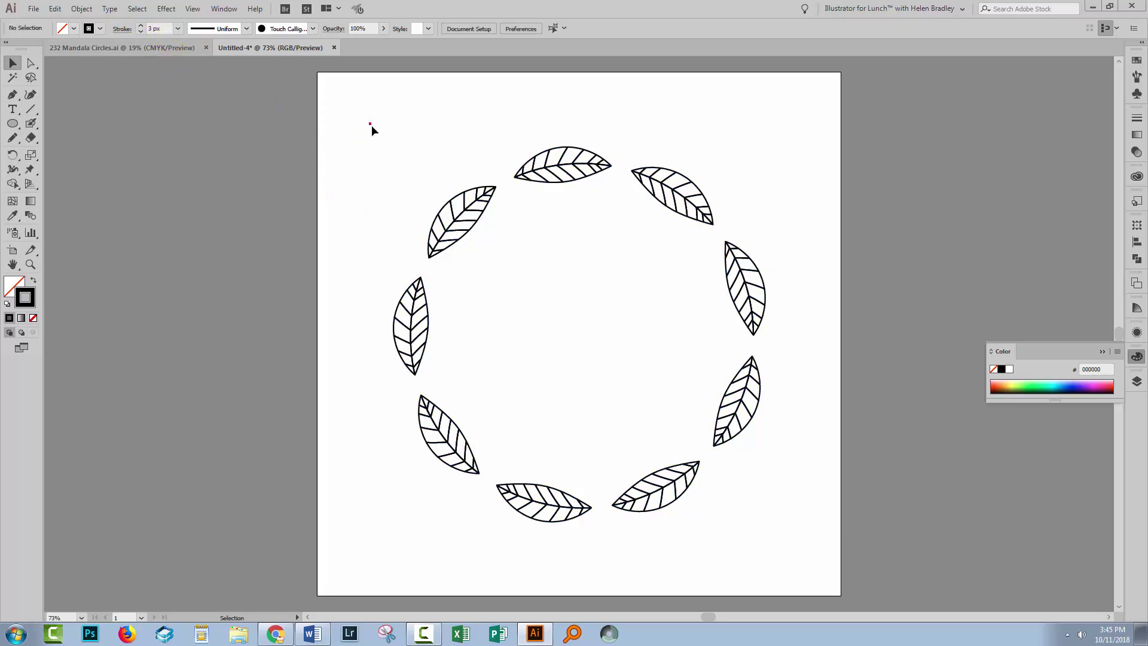
{"action": "left_click", "coordinate": [1102, 351]}
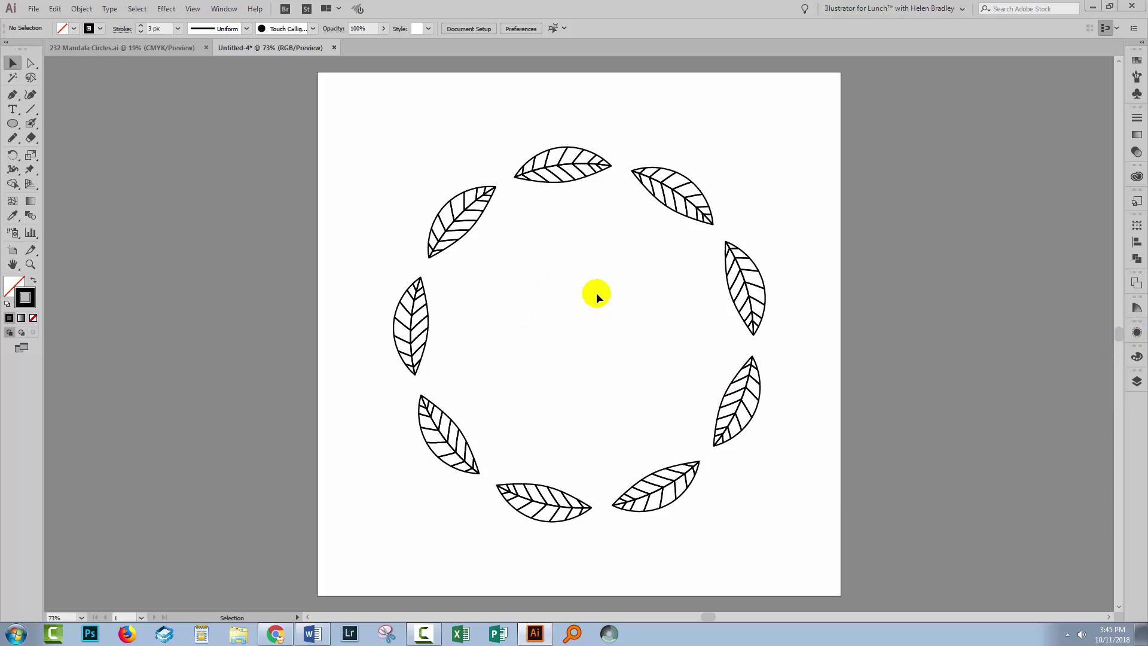
Draw a 565 × 565 px circle inside the leaf wreath with the Ellipse tool.
{"action": "left_click", "coordinate": [11, 124]}
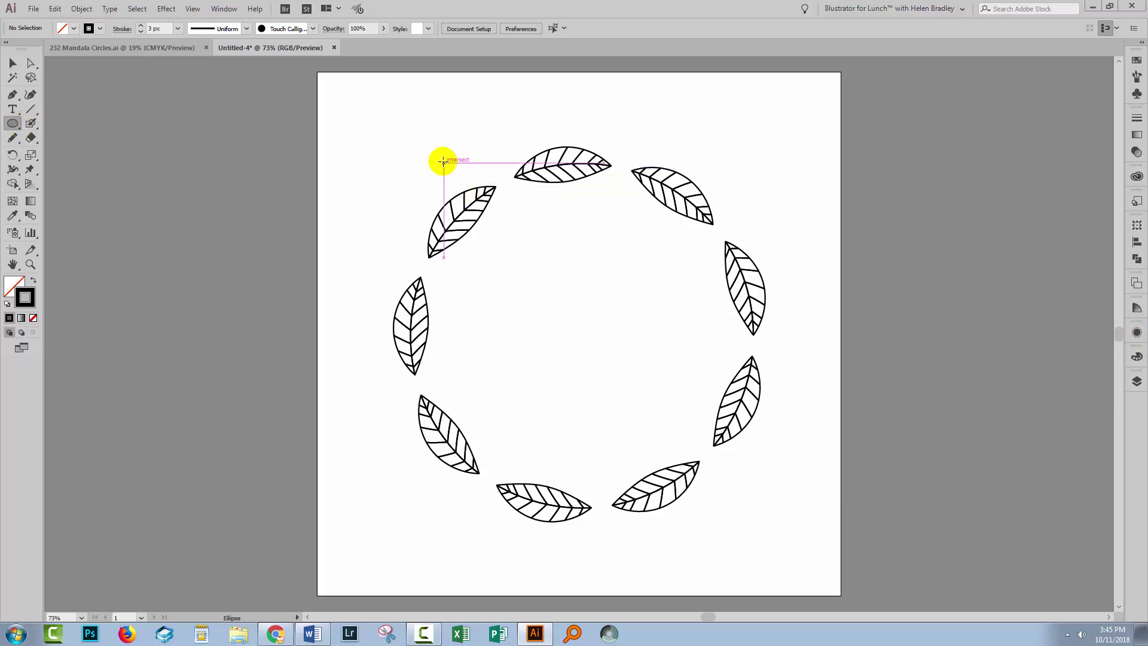
{"action": "mouse_move", "coordinate": [443, 162]}
{"action": "left_mouse_down"}
{"action": "mouse_move", "coordinate": [633, 400]}
{"action": "mouse_move", "coordinate": [647, 472]}
{"action": "mouse_move", "coordinate": [628, 446]}
{"action": "mouse_move", "coordinate": [646, 461]}
{"action": "left_mouse_up"}
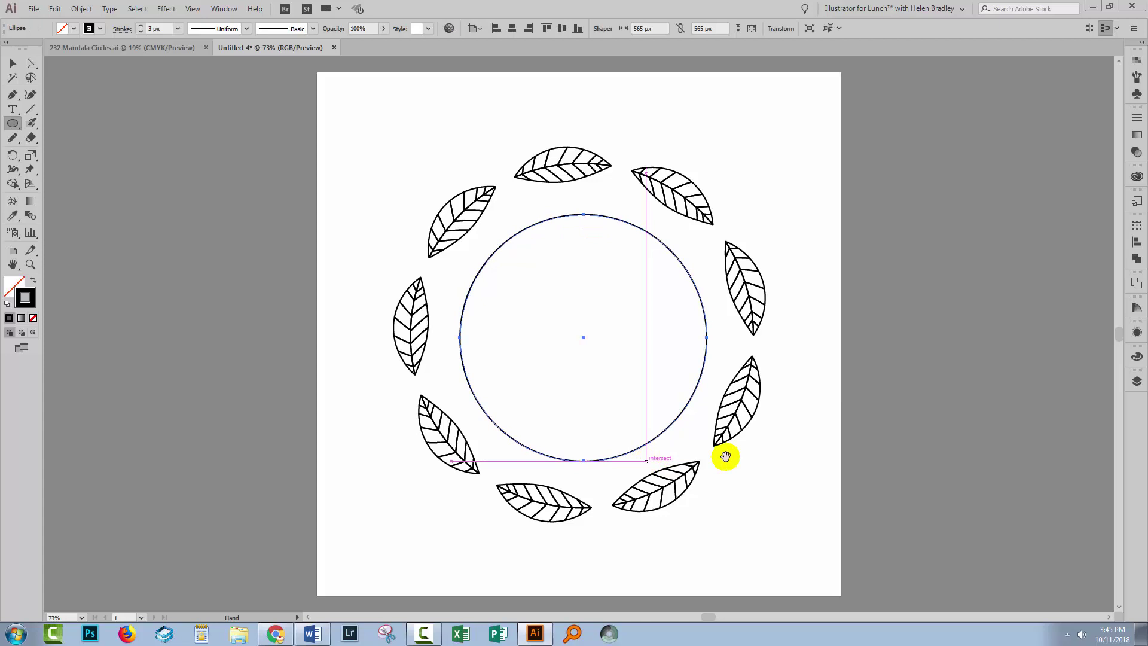
{"action": "left_click", "coordinate": [12, 63]}
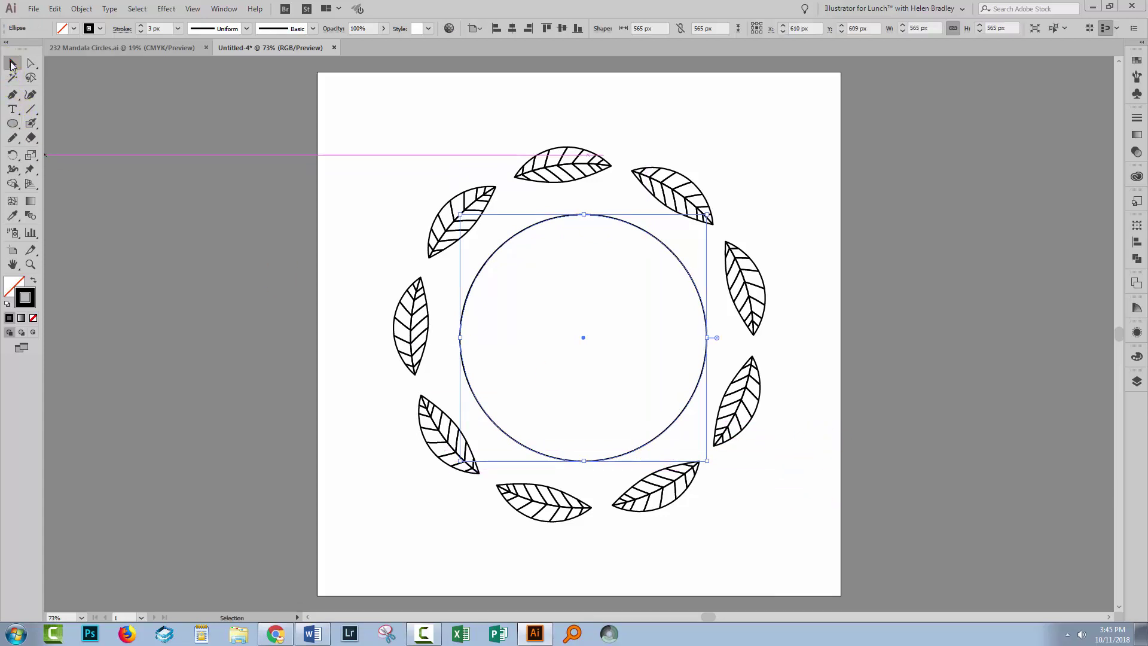
{"action": "left_click", "coordinate": [328, 402]}
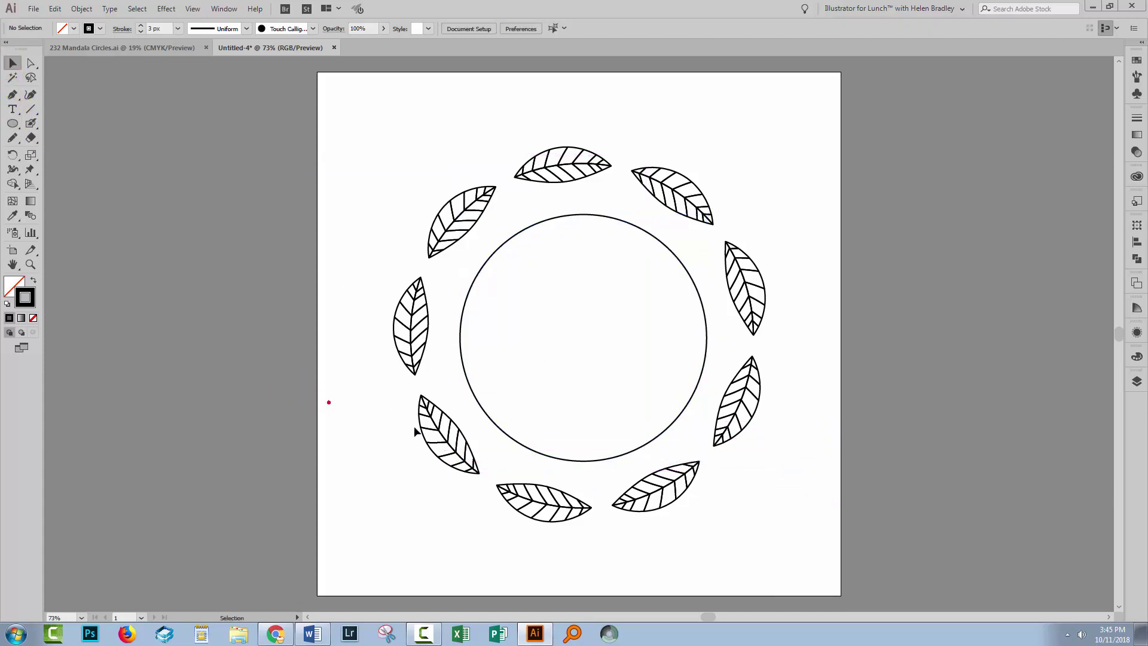
Copy the circle and Paste in Place on top of it, then select all leaves and circles.
{"action": "left_click", "coordinate": [500, 429]}
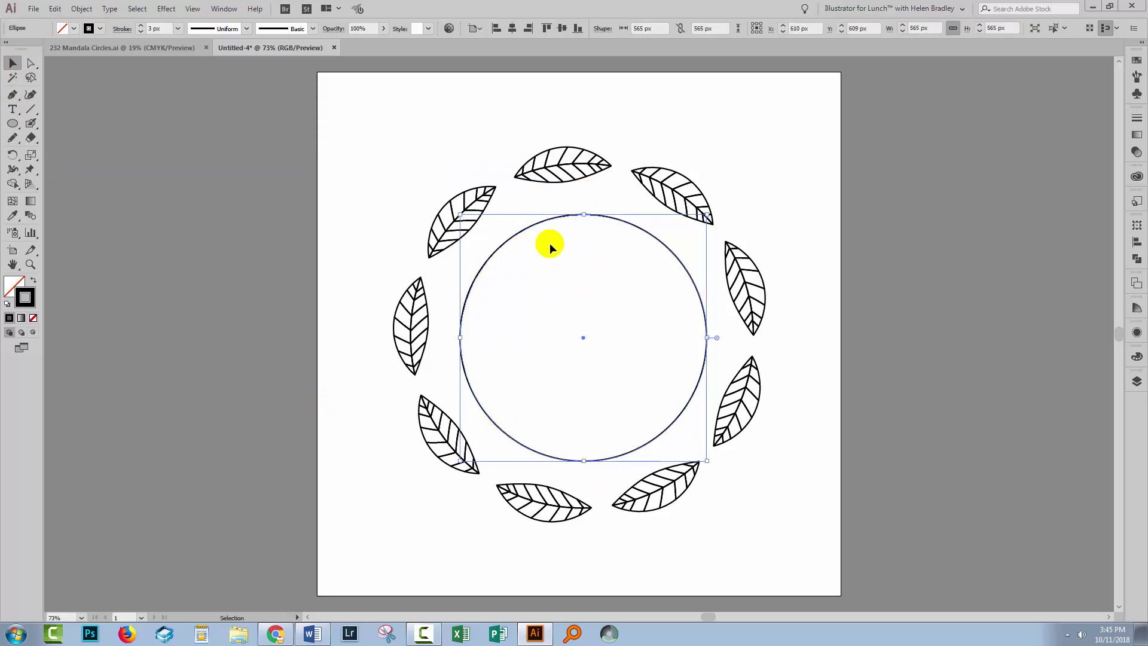
{"action": "left_click", "coordinate": [63, 10]}
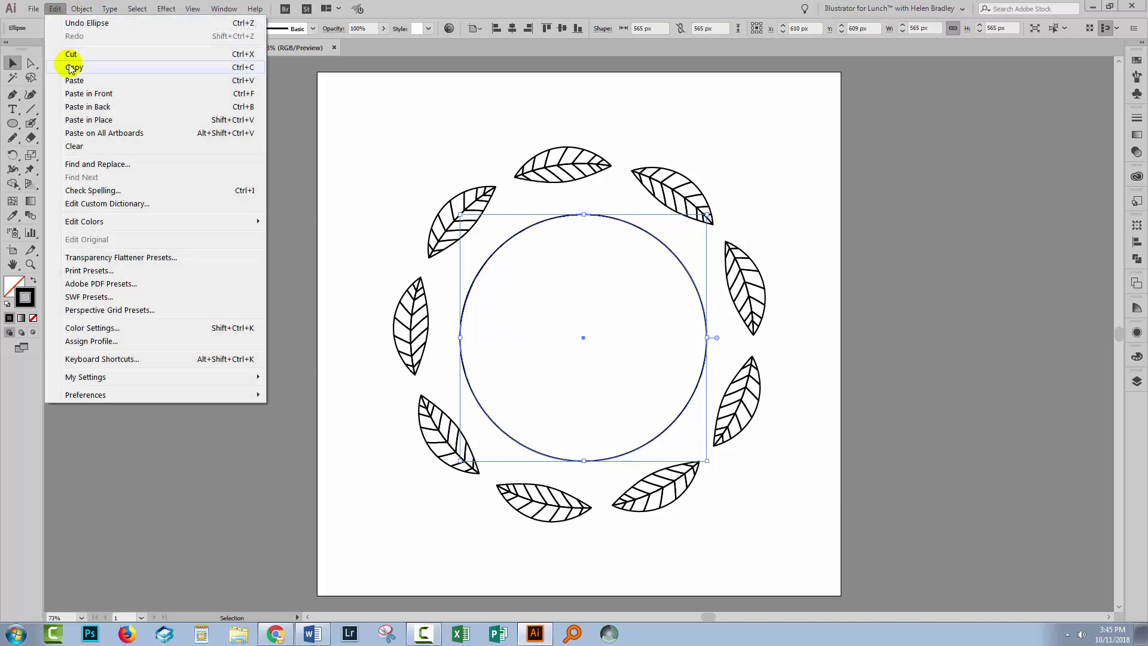
{"action": "left_click", "coordinate": [60, 13]}
{"action": "left_click", "coordinate": [59, 14]}
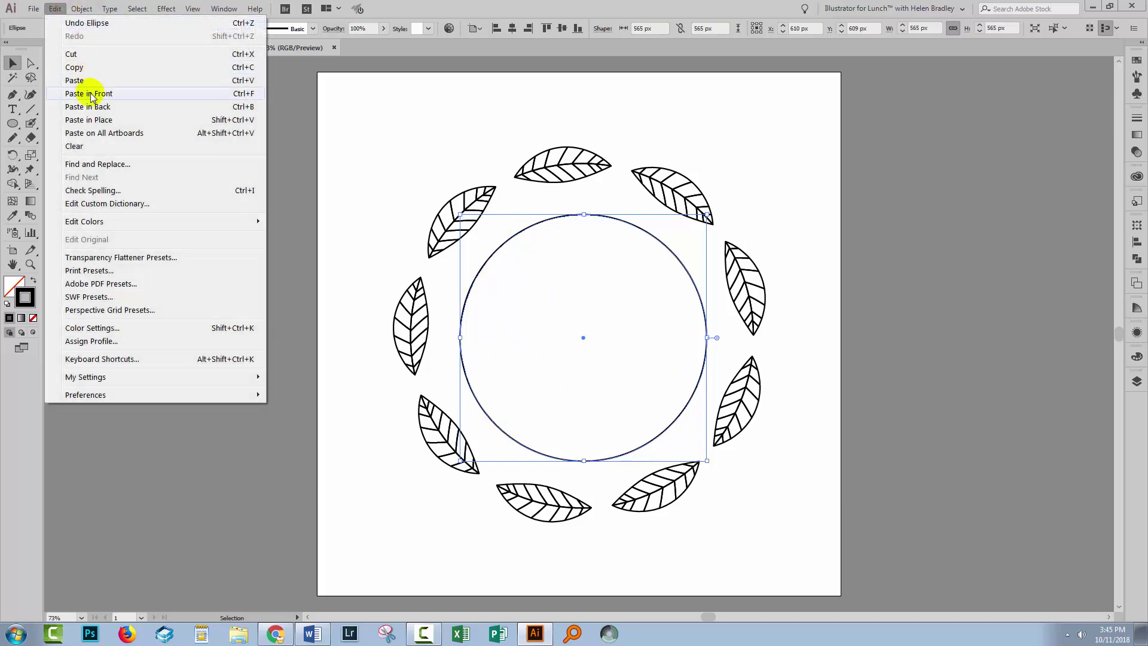
{"action": "left_click", "coordinate": [122, 123]}
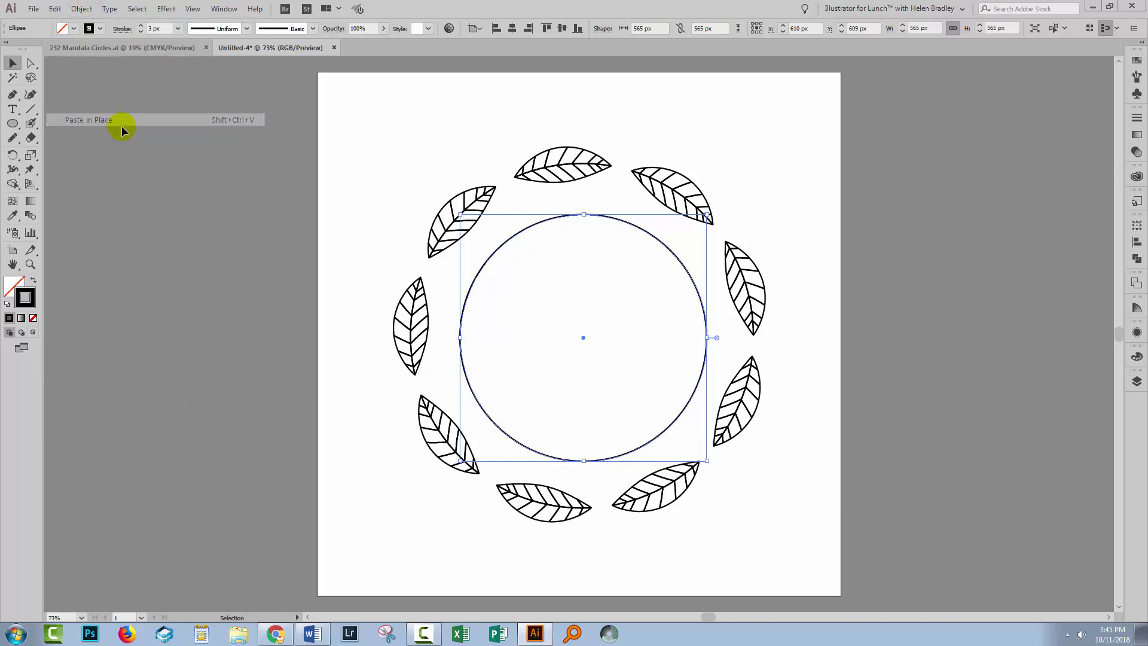
{"action": "left_click", "coordinate": [799, 372]}
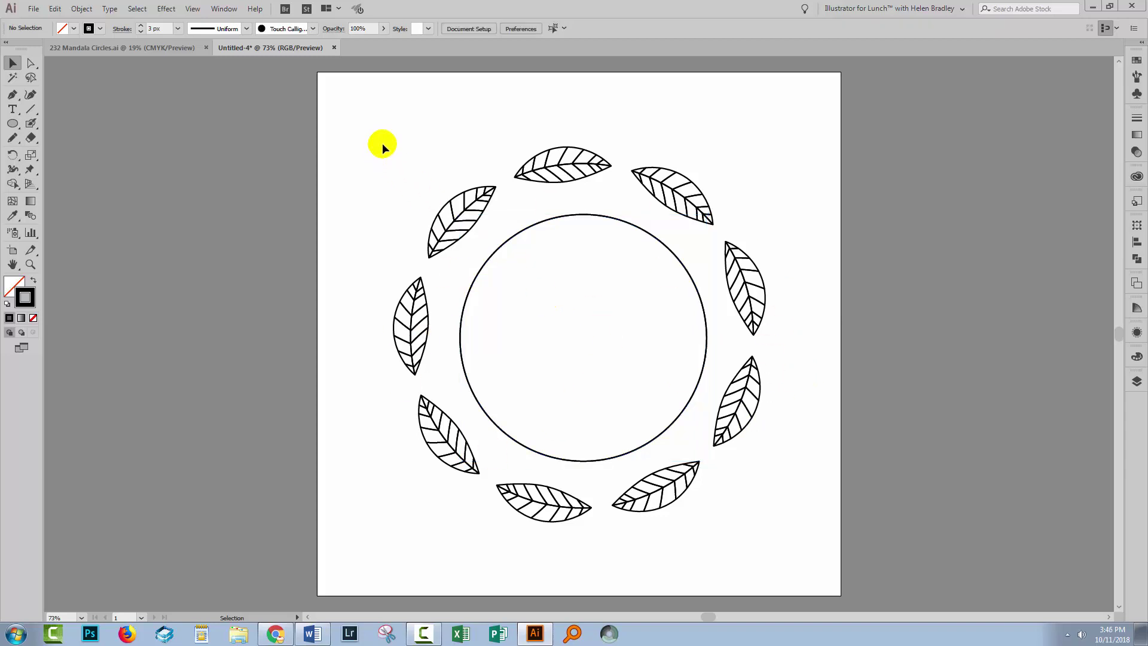
{"action": "left_click_drag", "start_coordinate": [382, 133], "coordinate": [788, 551]}
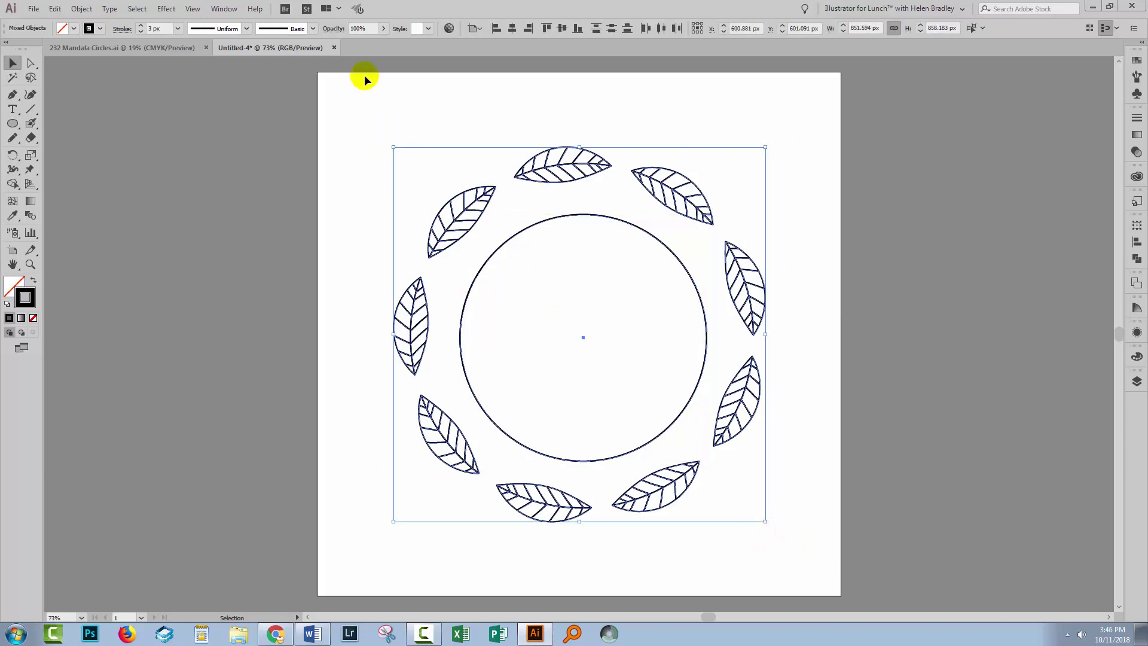
Align the leaves and circle to the artboard centre, at X 600 px and Y 600 px.
{"action": "left_click", "coordinate": [512, 31]}
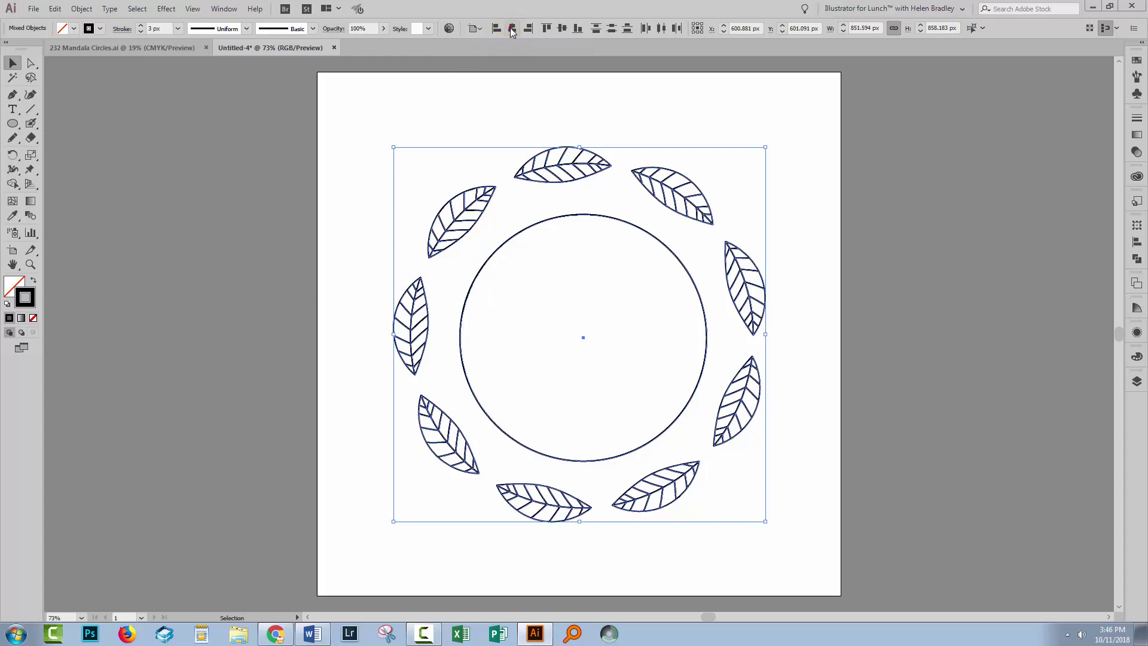
{"action": "left_click", "coordinate": [562, 30]}
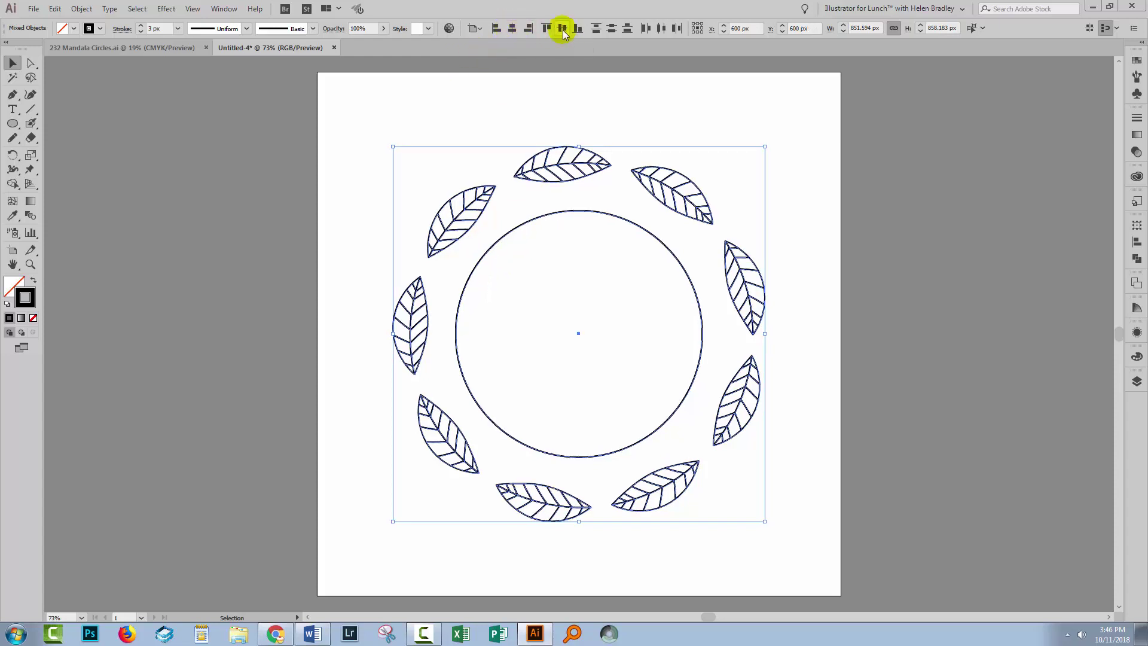
{"action": "left_click", "coordinate": [786, 151]}
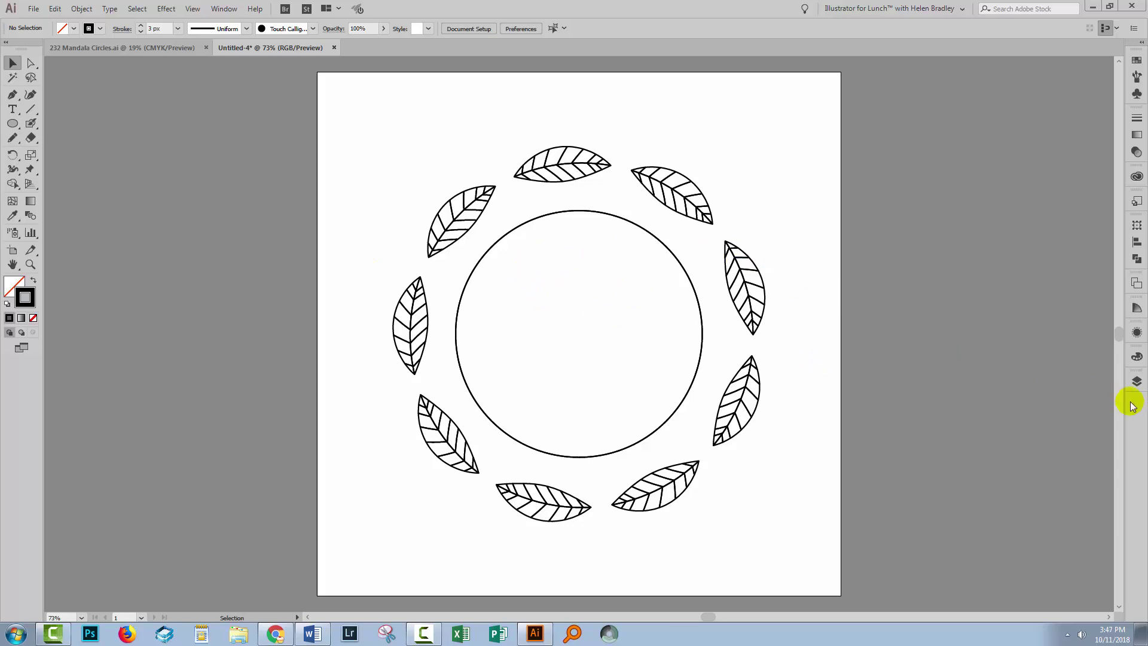
Set the Layers panel to show large rows with thumbnails.
{"action": "left_click", "coordinate": [1137, 381]}
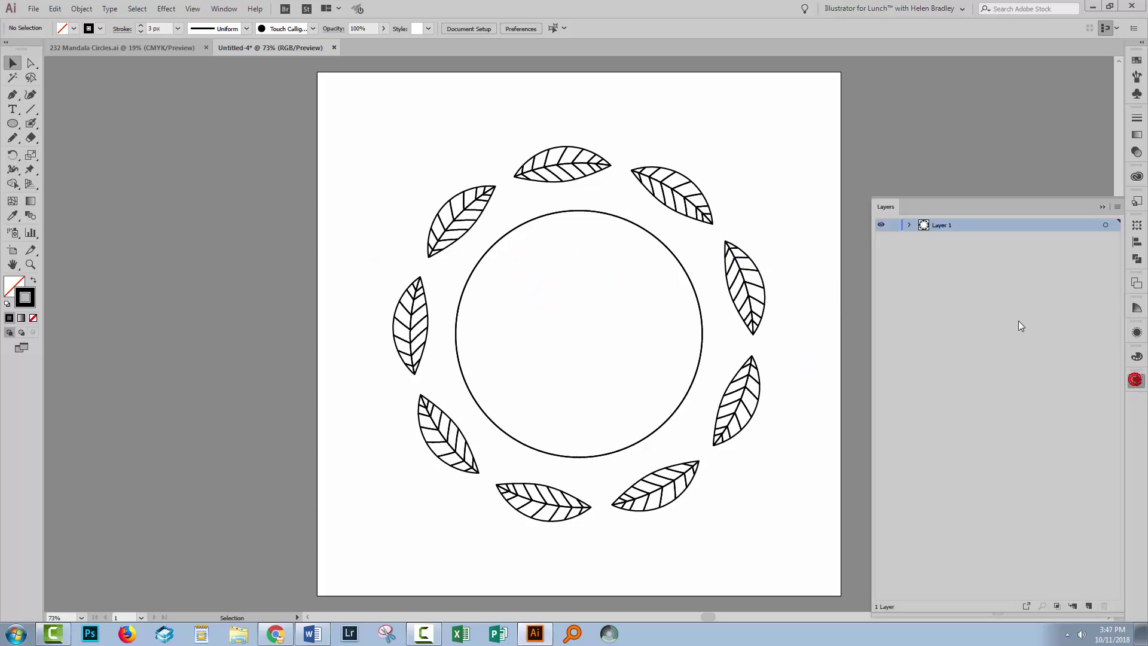
{"action": "left_click", "coordinate": [1116, 207]}
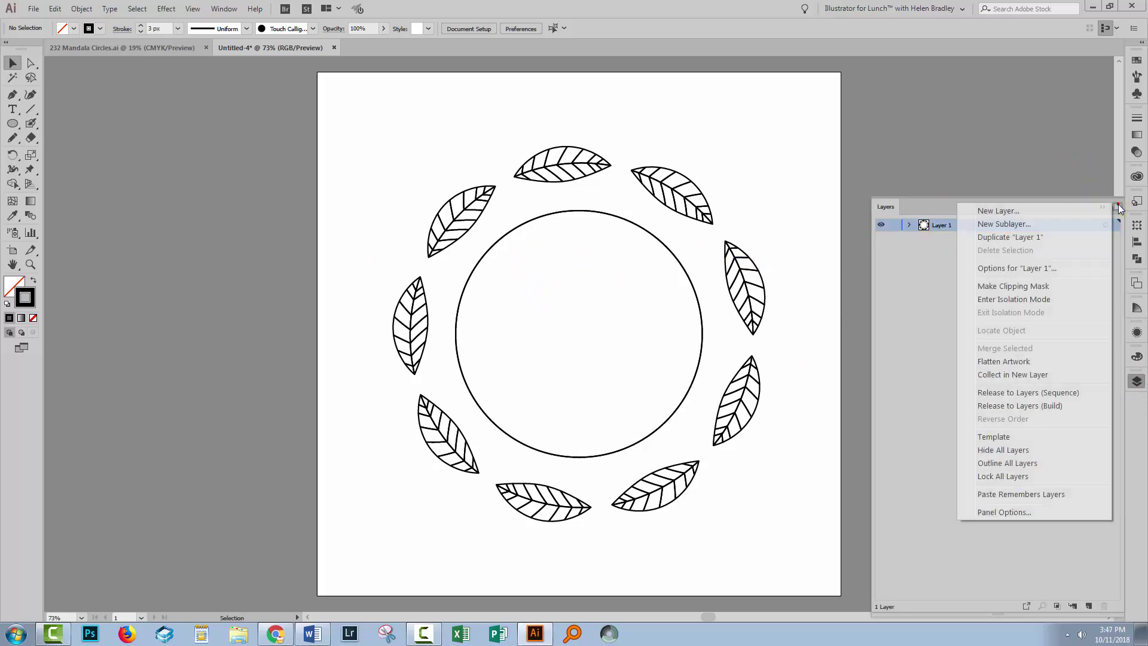
{"action": "left_click", "coordinate": [990, 512]}
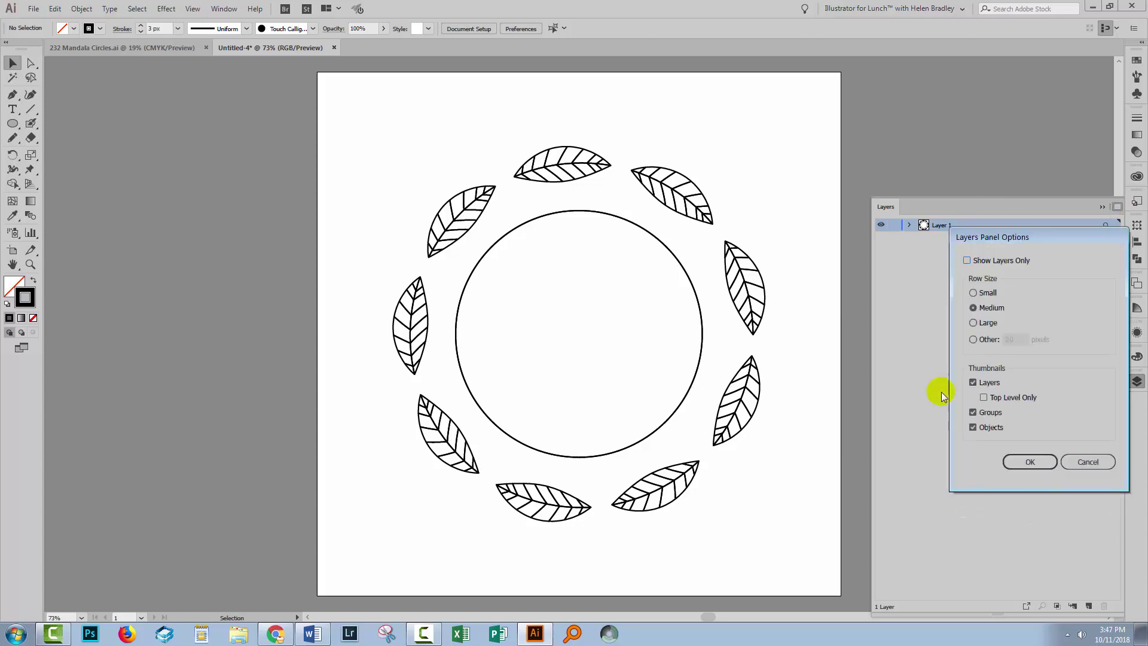
{"action": "left_click", "coordinate": [1027, 464]}
In Layer 1, lock the leaf <Group> and hide and lock the lower <Ellipse>.
{"action": "left_click", "coordinate": [909, 229]}
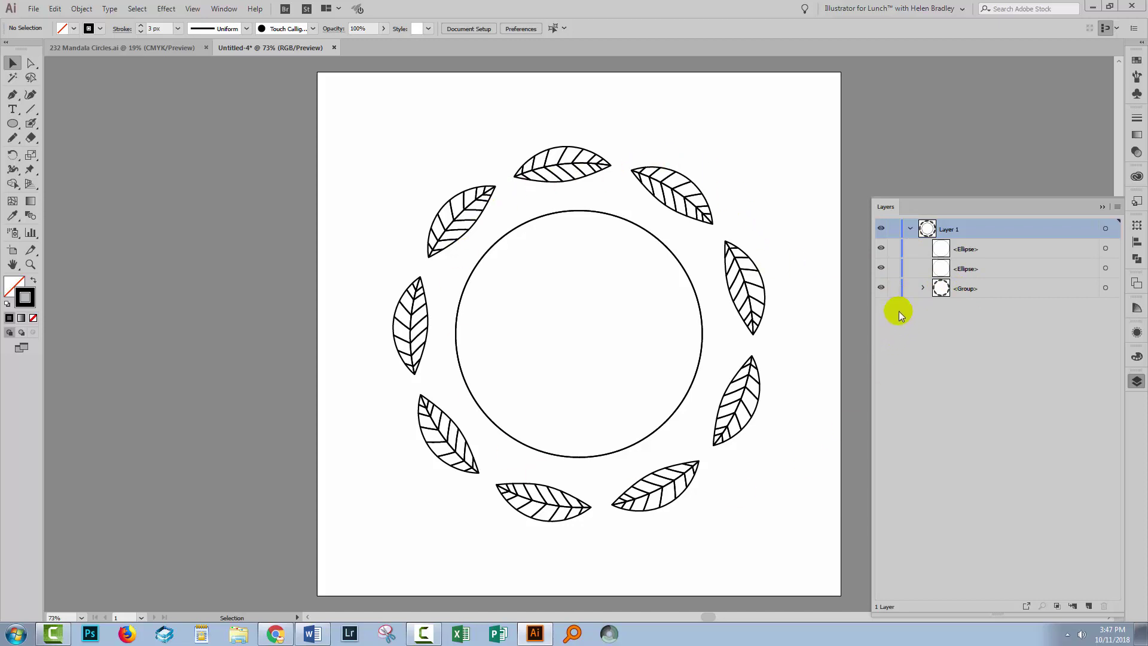
{"action": "left_click", "coordinate": [894, 288]}
{"action": "left_click", "coordinate": [881, 270]}
{"action": "left_click", "coordinate": [894, 268]}
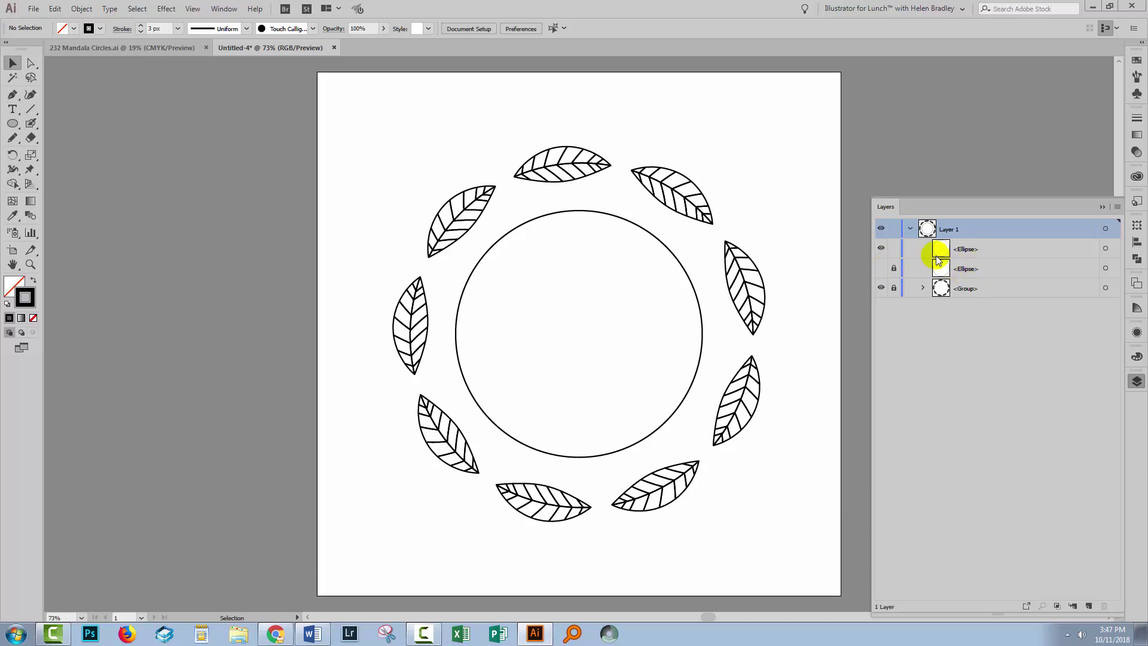
Target the top circle, deselect it, and bring up the Type tool flyout.
{"action": "left_click", "coordinate": [1106, 248]}
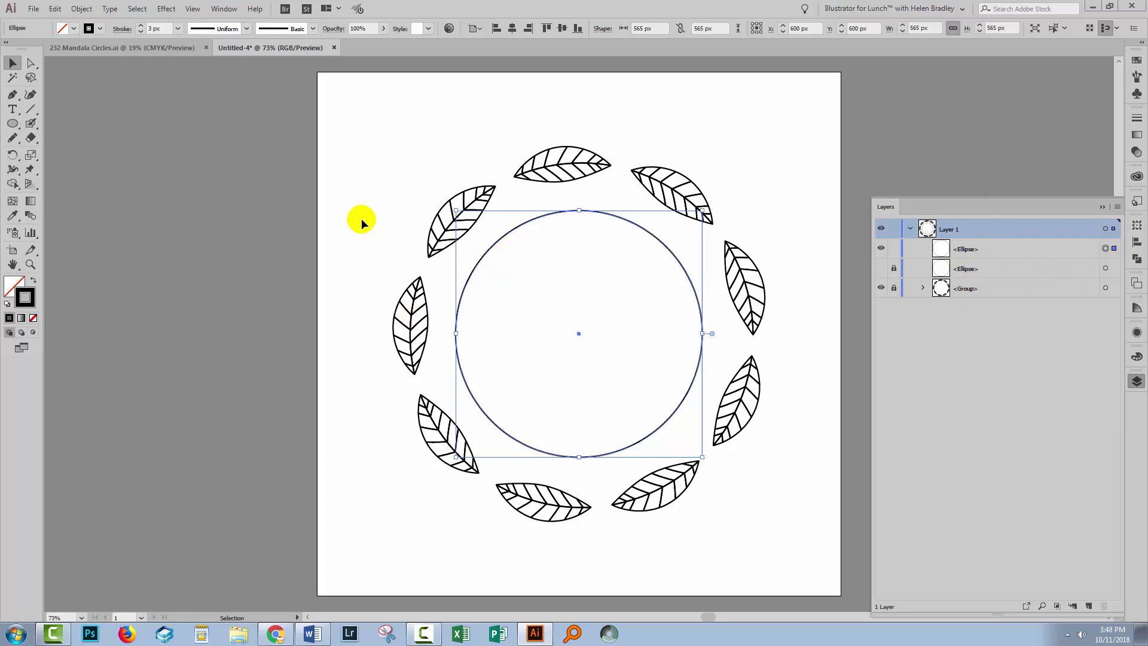
{"action": "left_click", "coordinate": [341, 224]}
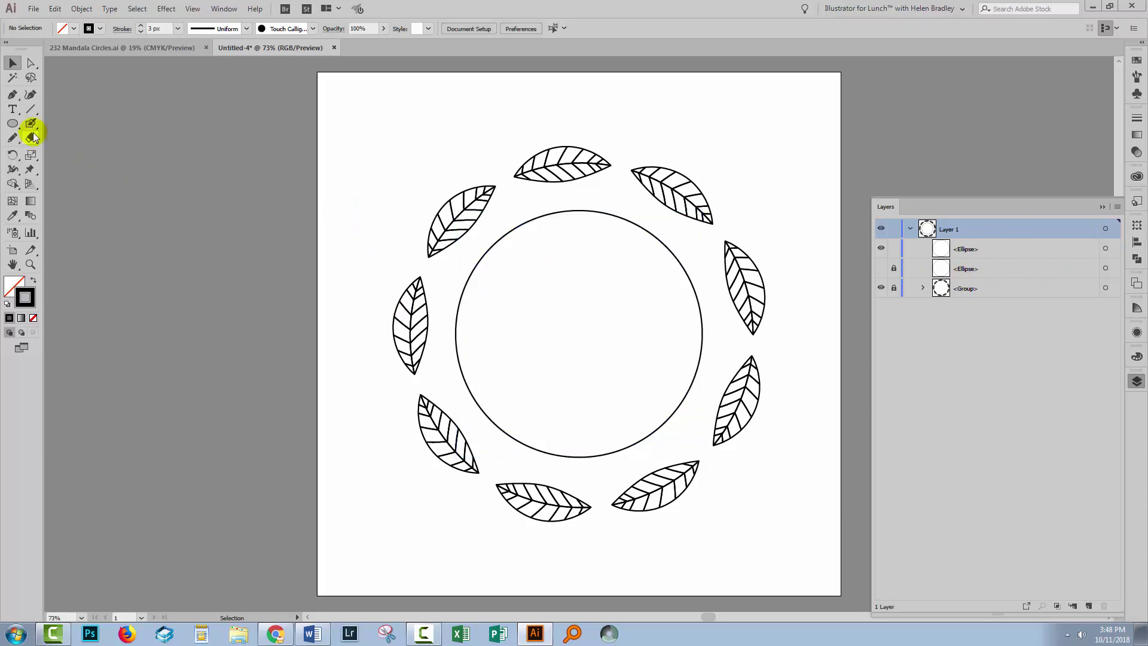
{"action": "left_click", "coordinate": [13, 109]}
Choose the Type on a Path Tool and click the circle's left edge to start text there.
{"action": "left_click_drag", "start_coordinate": [14, 114], "coordinate": [58, 141]}
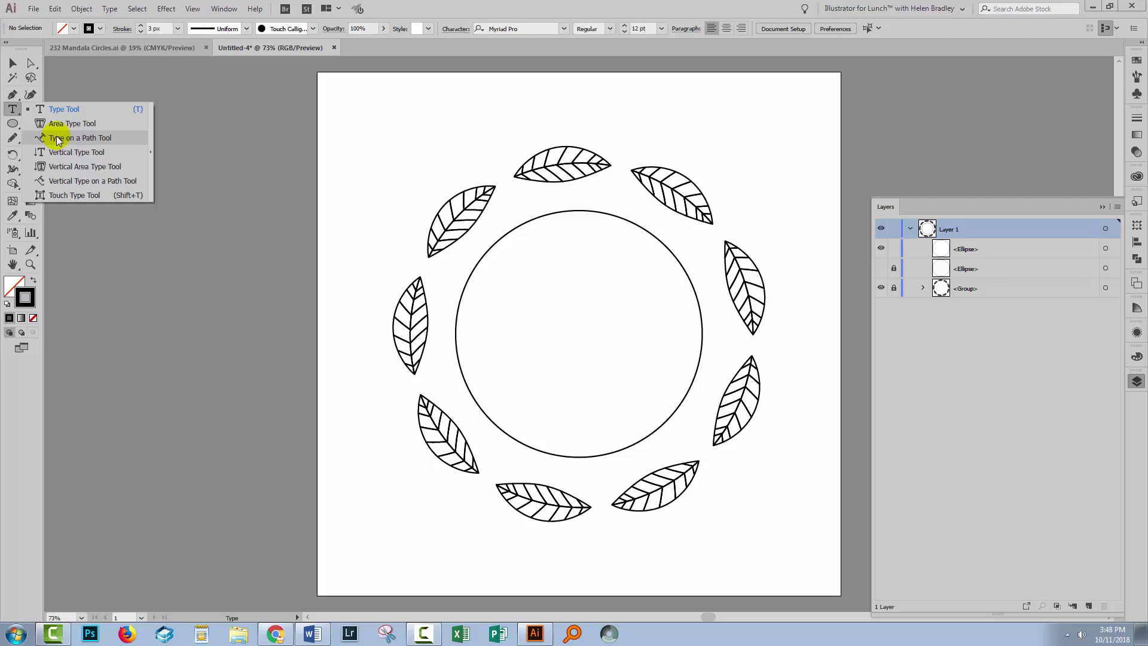
{"action": "left_click_drag", "start_coordinate": [58, 141], "coordinate": [71, 141]}
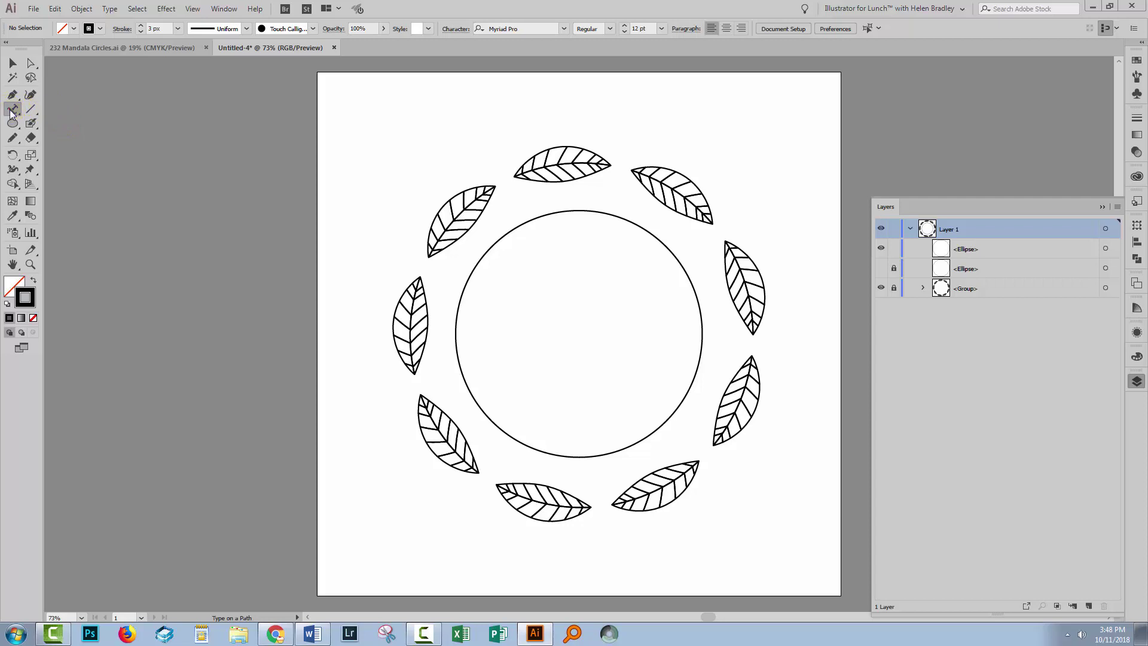
{"action": "left_click_drag", "start_coordinate": [12, 111], "coordinate": [57, 111]}
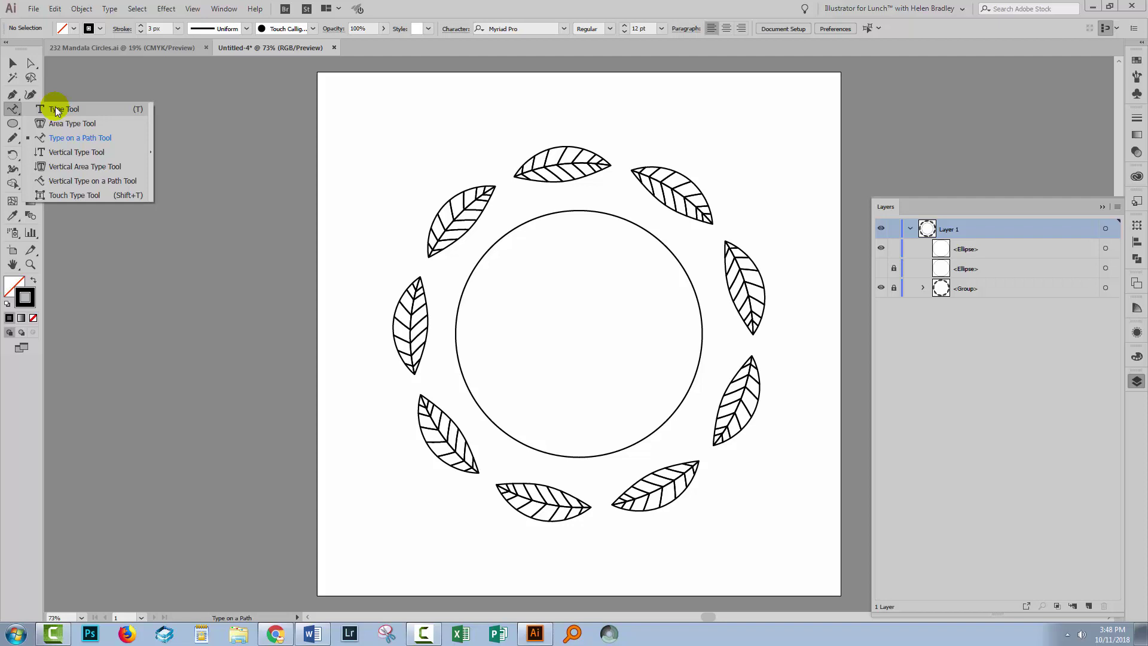
{"action": "left_click_drag", "start_coordinate": [57, 111], "coordinate": [64, 141]}
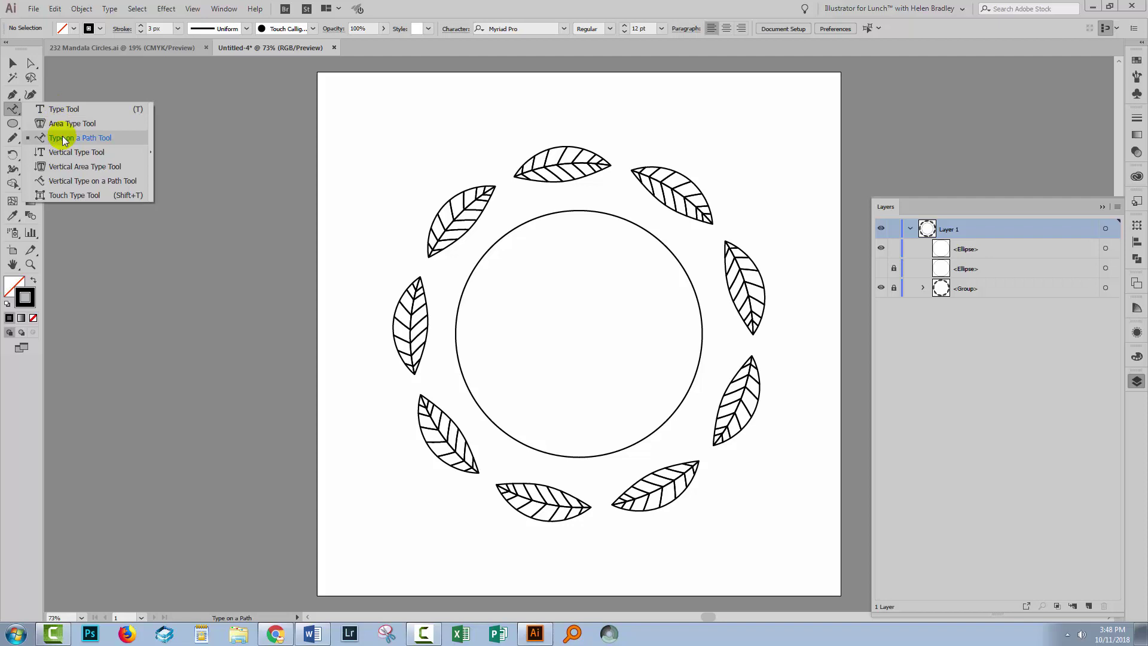
{"action": "left_click_drag", "start_coordinate": [62, 137], "coordinate": [68, 127]}
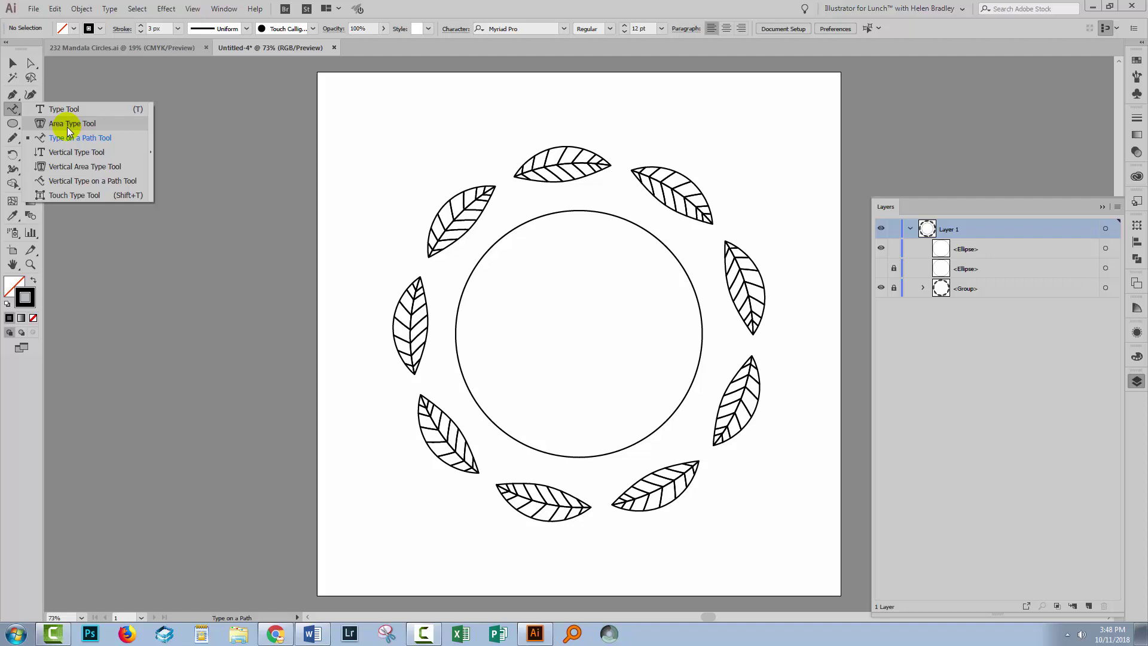
{"action": "left_click_drag", "start_coordinate": [69, 129], "coordinate": [64, 143]}
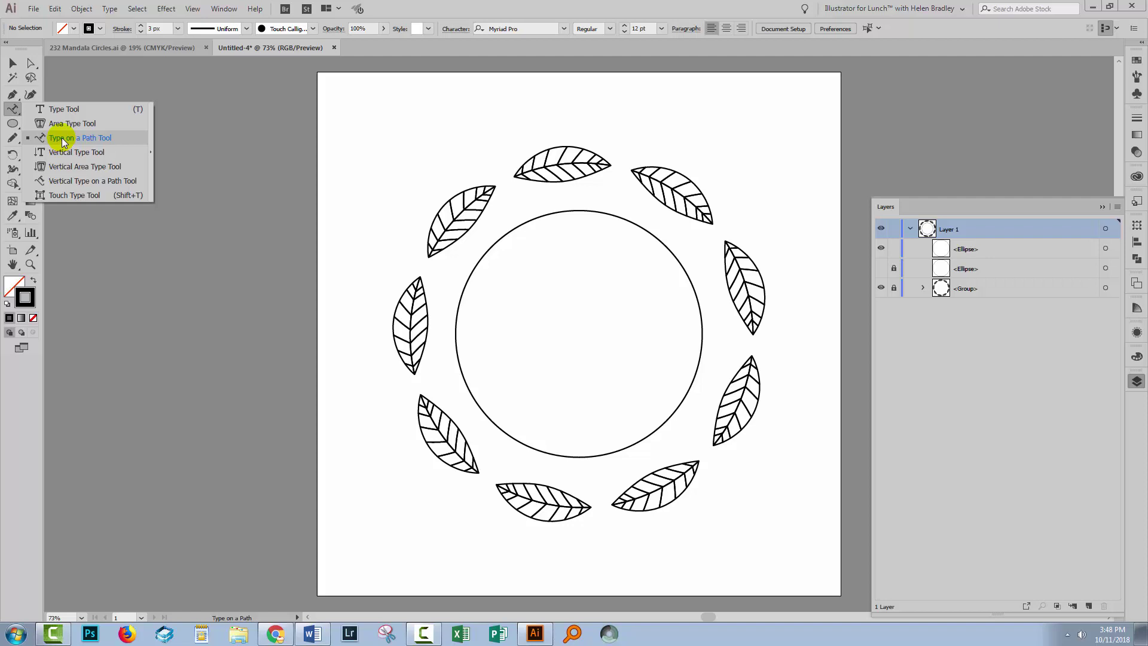
{"action": "left_click_drag", "start_coordinate": [63, 141], "coordinate": [63, 142]}
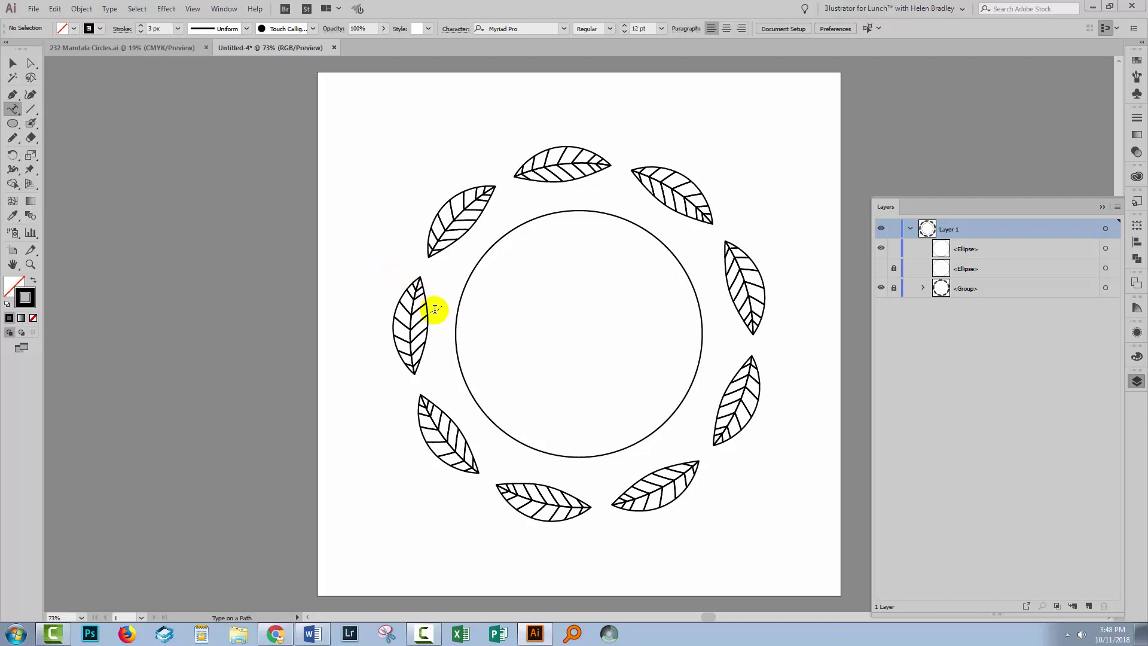
{"action": "left_click", "coordinate": [456, 318]}
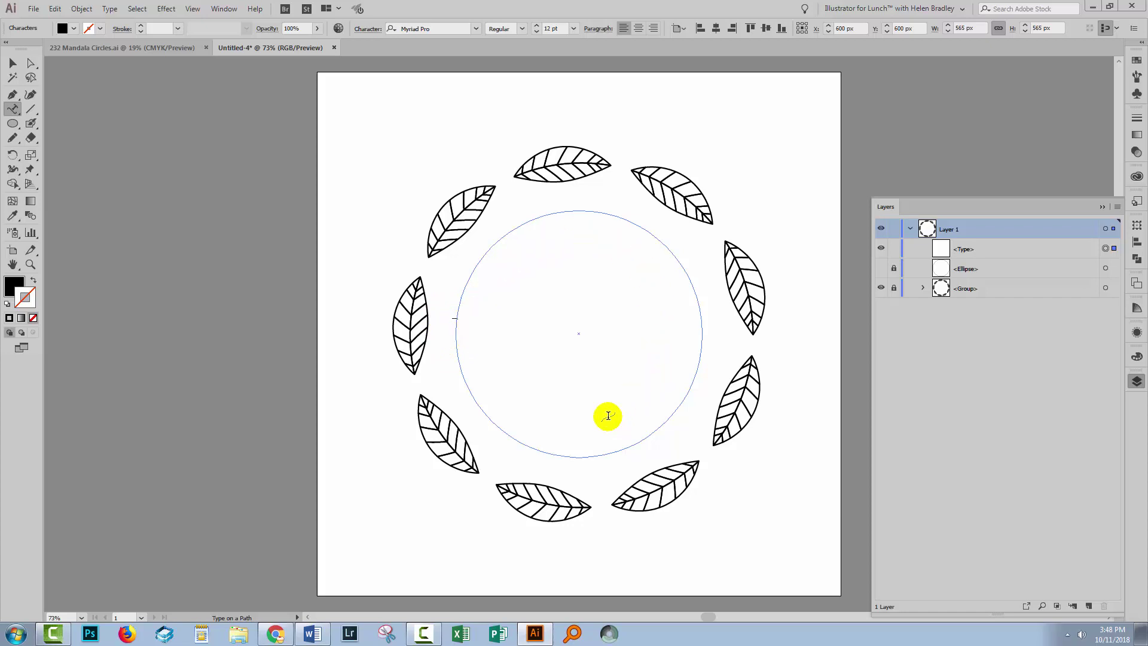
Copy the autumn quote from text to use.docx in Word and switch back to Illustrator.
{"action": "left_click", "coordinate": [307, 634]}
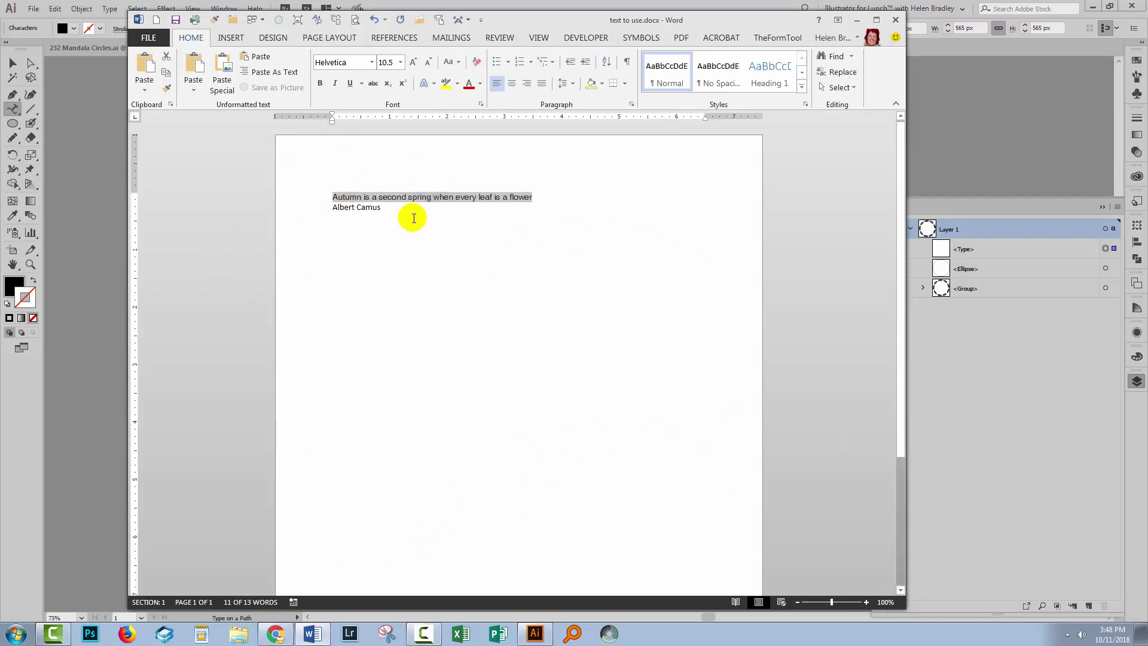
{"action": "key", "text": "ctrl+c"}
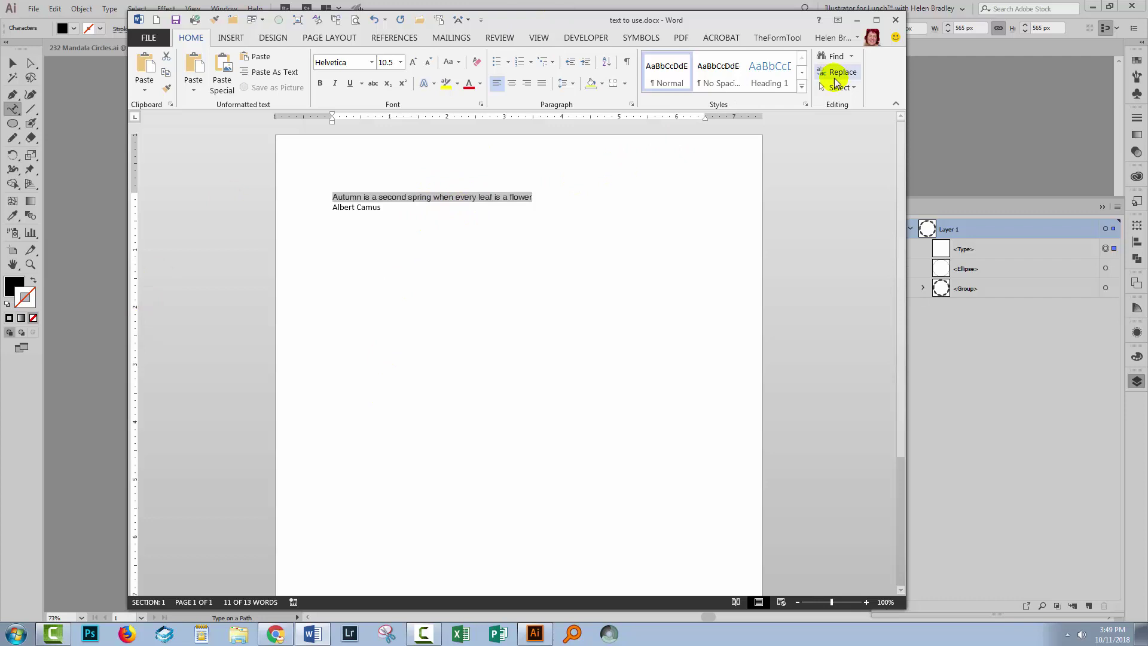
{"action": "left_click", "coordinate": [921, 54]}
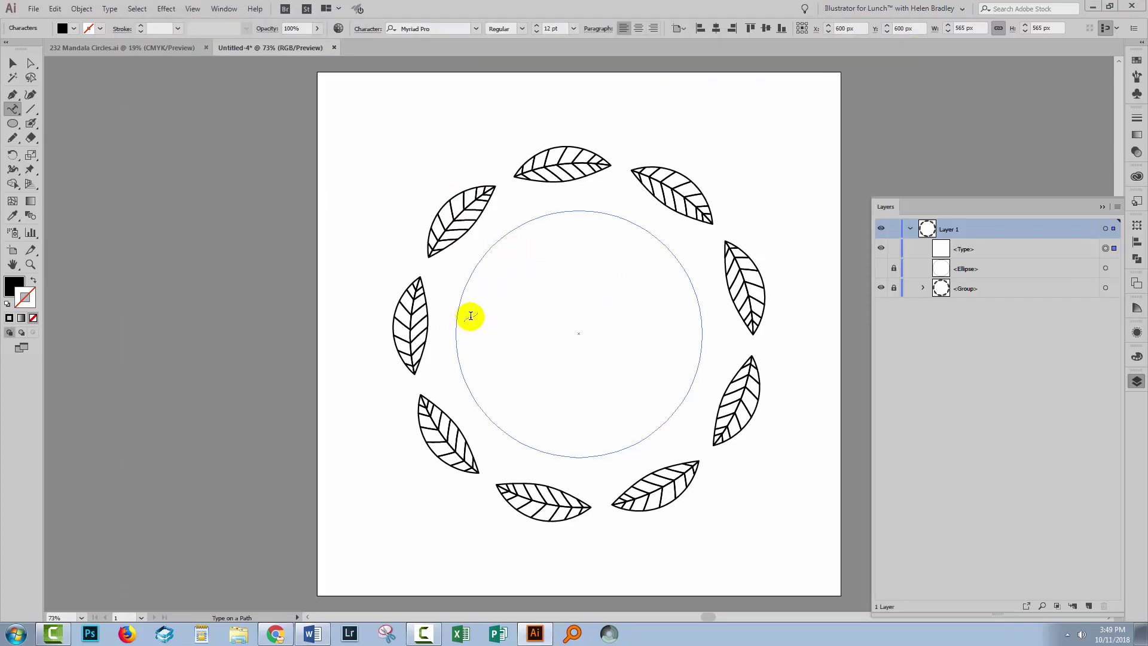
Paste the autumn quote onto the circle path and delete the trailing '!'.
{"action": "key", "text": "ctrl+v"}
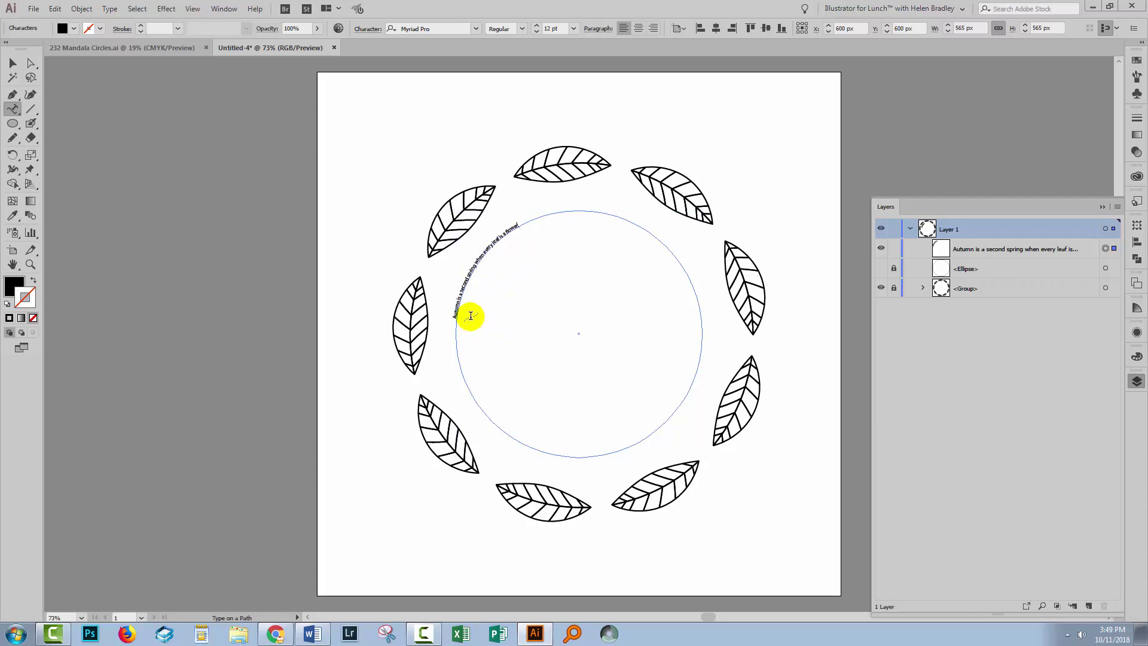
{"action": "key", "text": "BackSpace"}
{"action": "key", "text": "ctrl+shift+Left"}
{"action": "key", "text": "ctrl+shift+Left"}
{"action": "key", "text": "ctrl+shift+Left"}
{"action": "key", "text": "ctrl+shift+Left"}
{"action": "key", "text": "ctrl+shift+Left"}
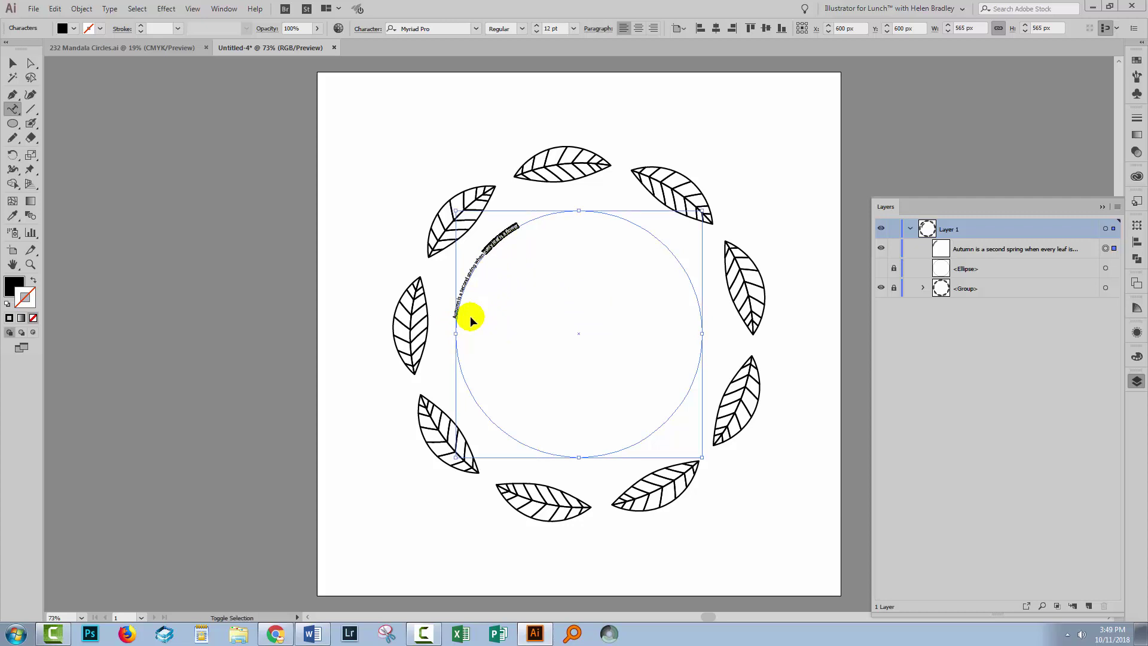
{"action": "key", "text": "ctrl+shift+Left"}
{"action": "key", "text": "ctrl+shift+Left"}
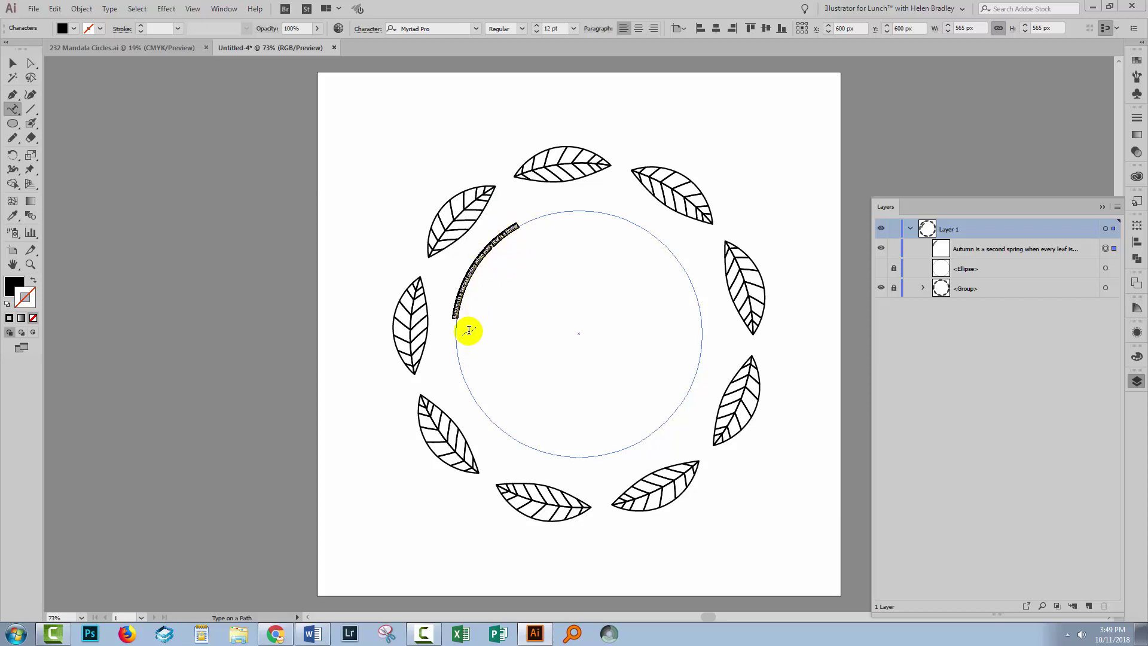
{"action": "key", "text": "Escape"}
Set the quote's font size to 50 pt.
{"action": "left_click", "coordinate": [552, 28]}
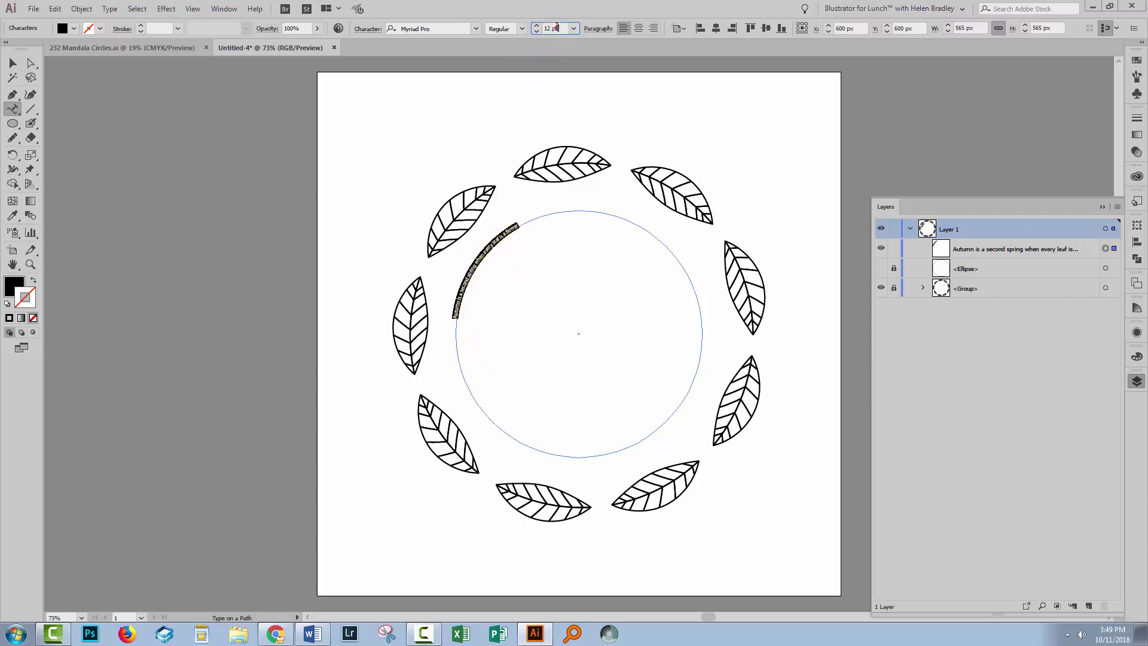
{"action": "type", "text": "20"}
{"action": "key", "text": "Return"}
{"action": "key", "text": "shift+Up"}
{"action": "key", "text": "shift+Up"}
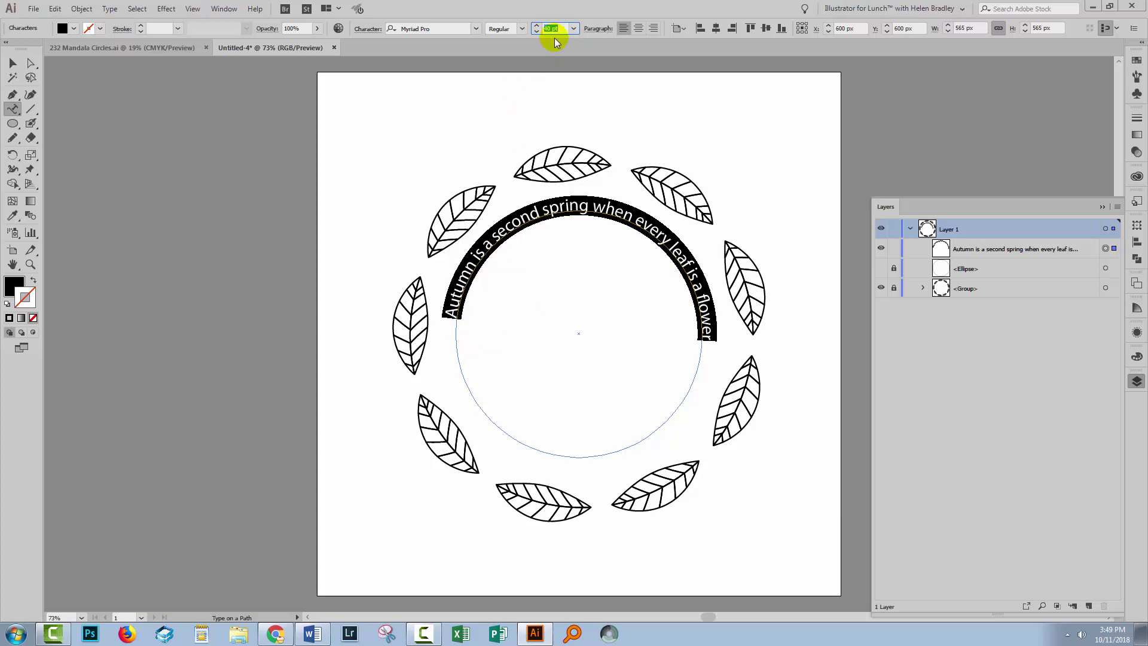
{"action": "key", "text": "shift+Up"}
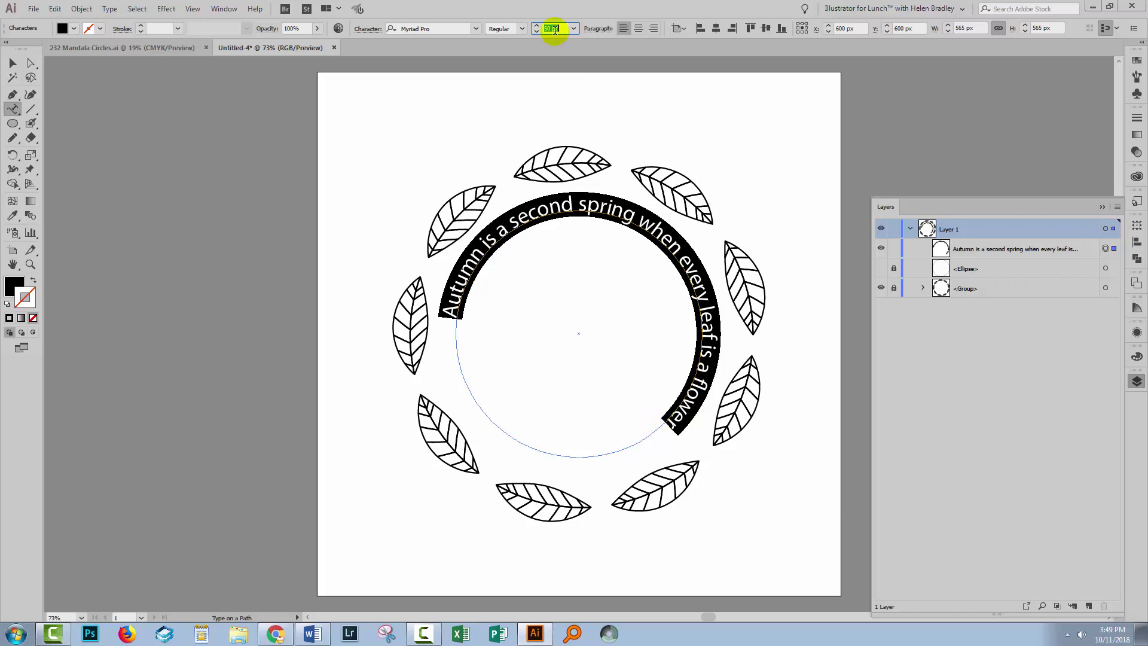
{"action": "key", "text": "shift+Up"}
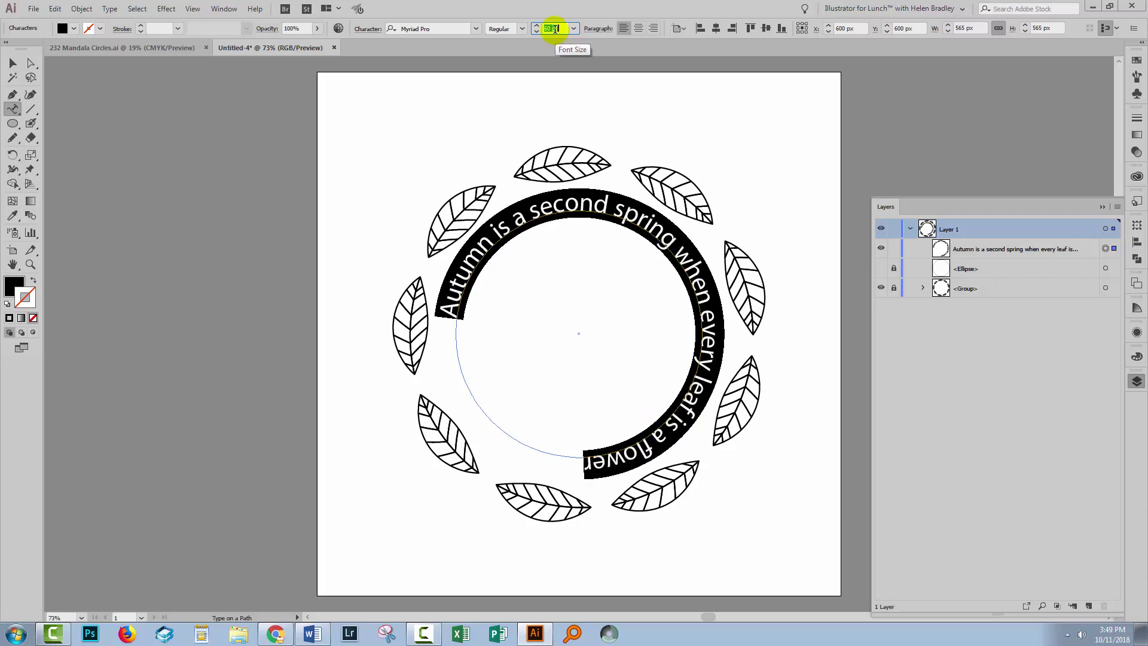
{"action": "key", "text": "shift+Down"}
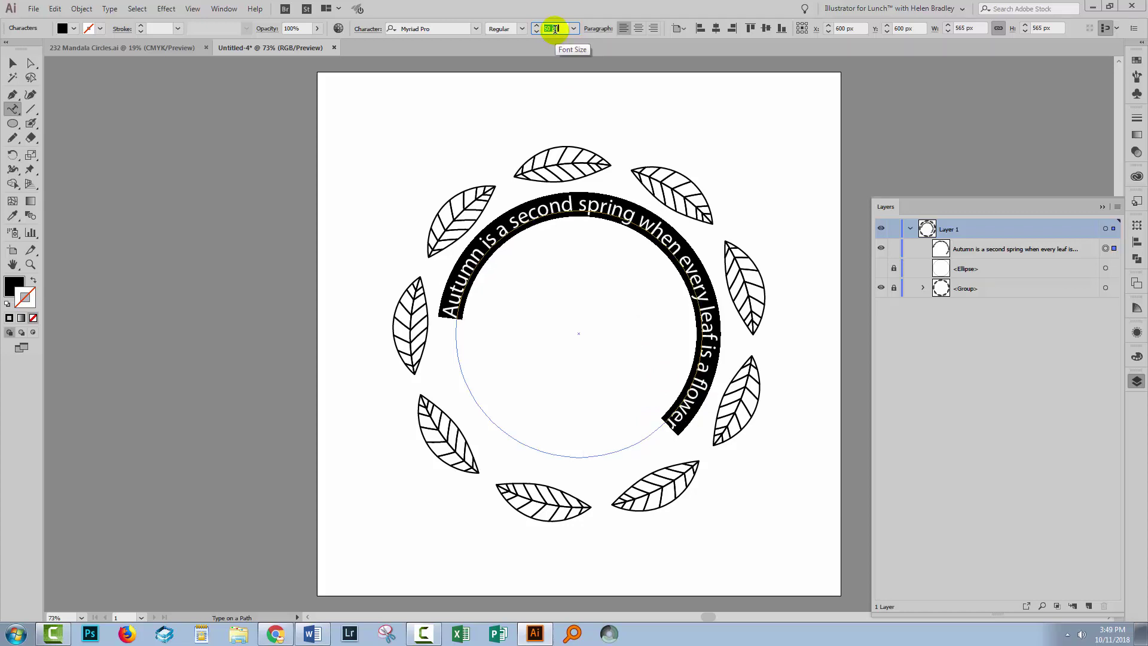
{"action": "key", "text": "Up"}
{"action": "key", "text": "Up"}
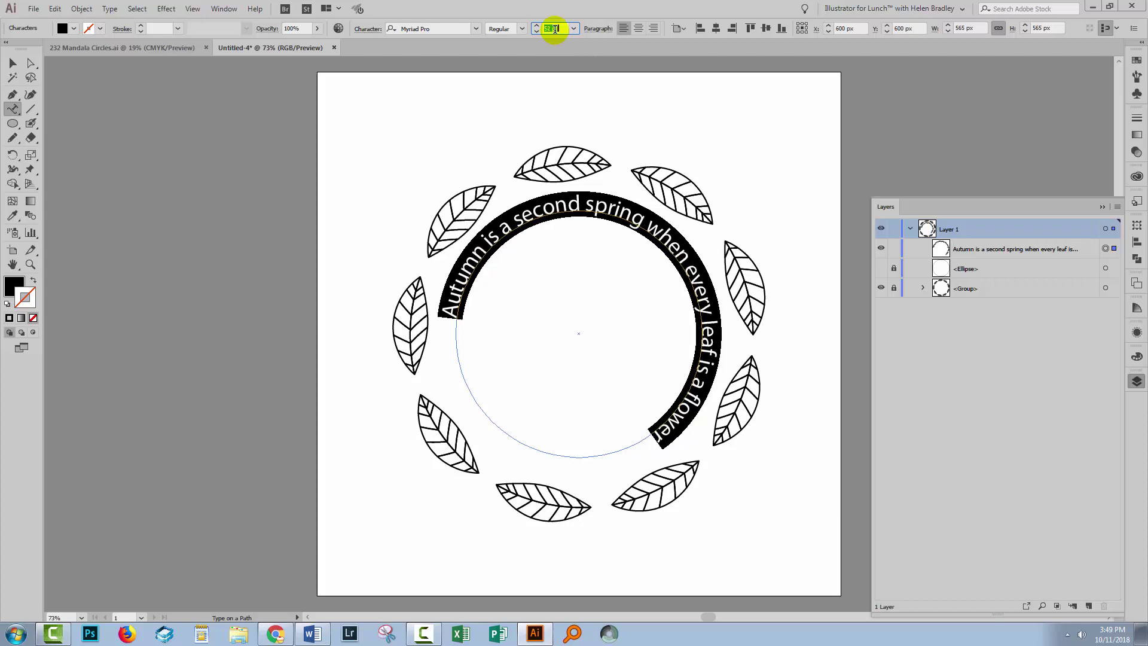
{"action": "key", "text": "Down"}
{"action": "key", "text": "Down"}
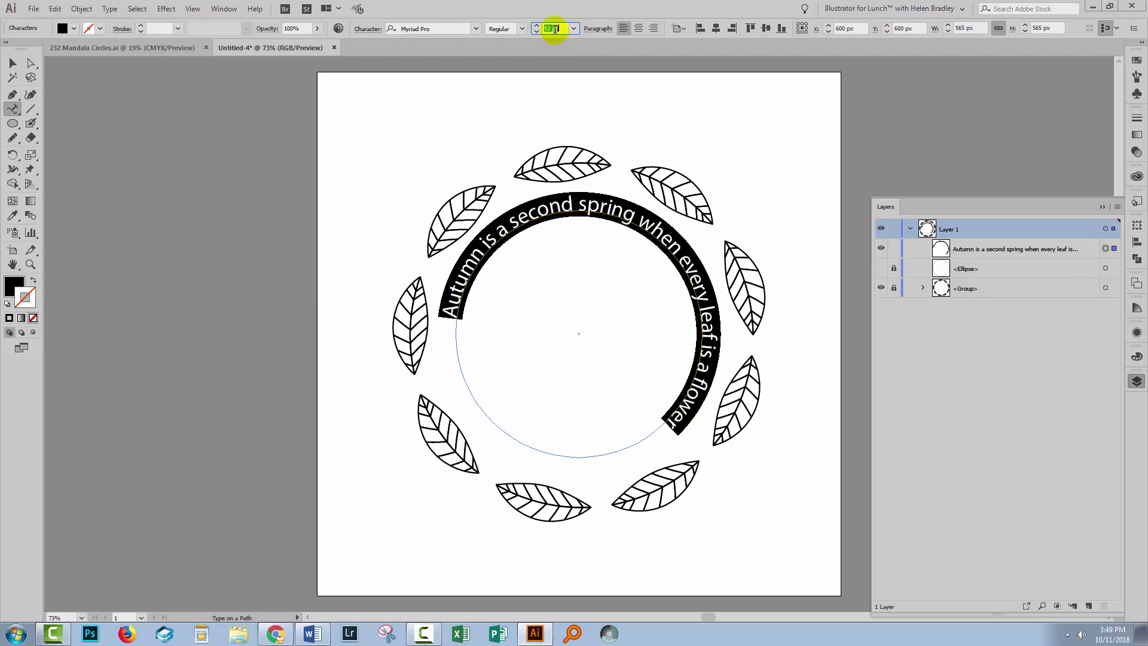
Set the circular quote's font to BlessedScript-Regular and deselect to preview the script.
{"action": "left_click", "coordinate": [441, 27]}
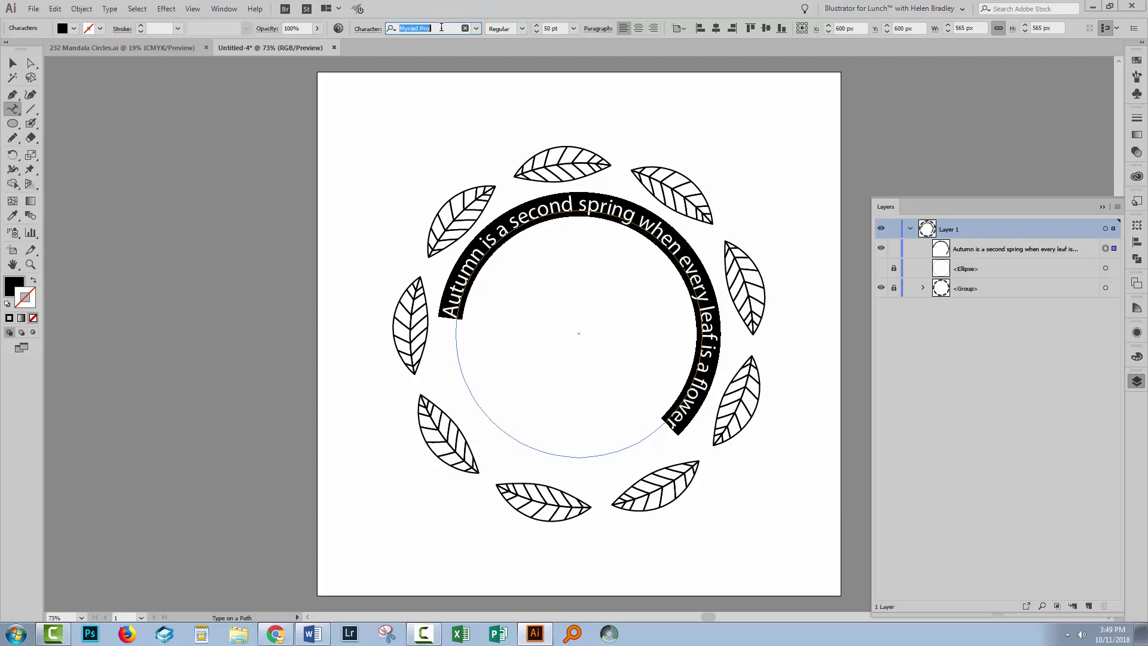
{"action": "type", "text": "Ble"}
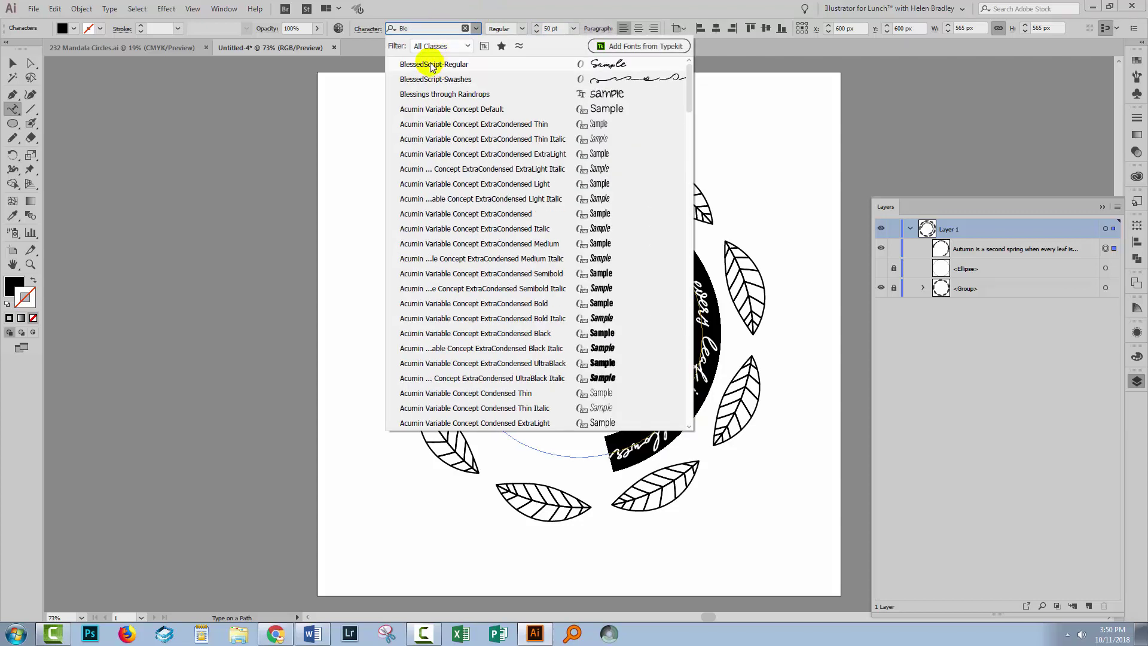
{"action": "left_click", "coordinate": [436, 66]}
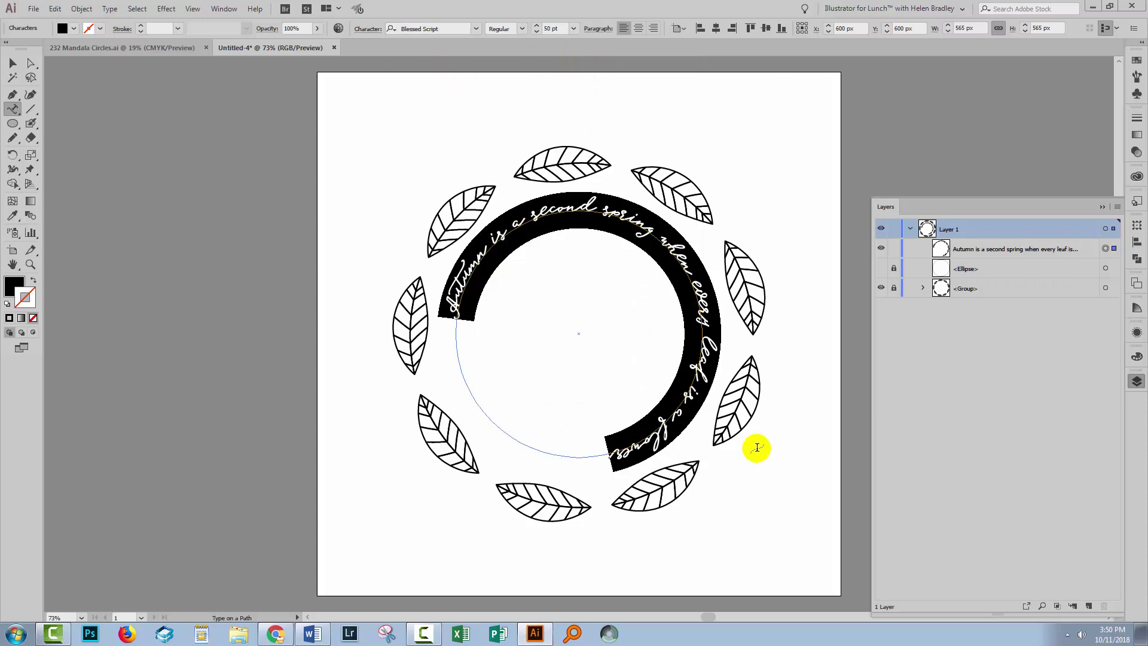
{"action": "left_click", "coordinate": [12, 63]}
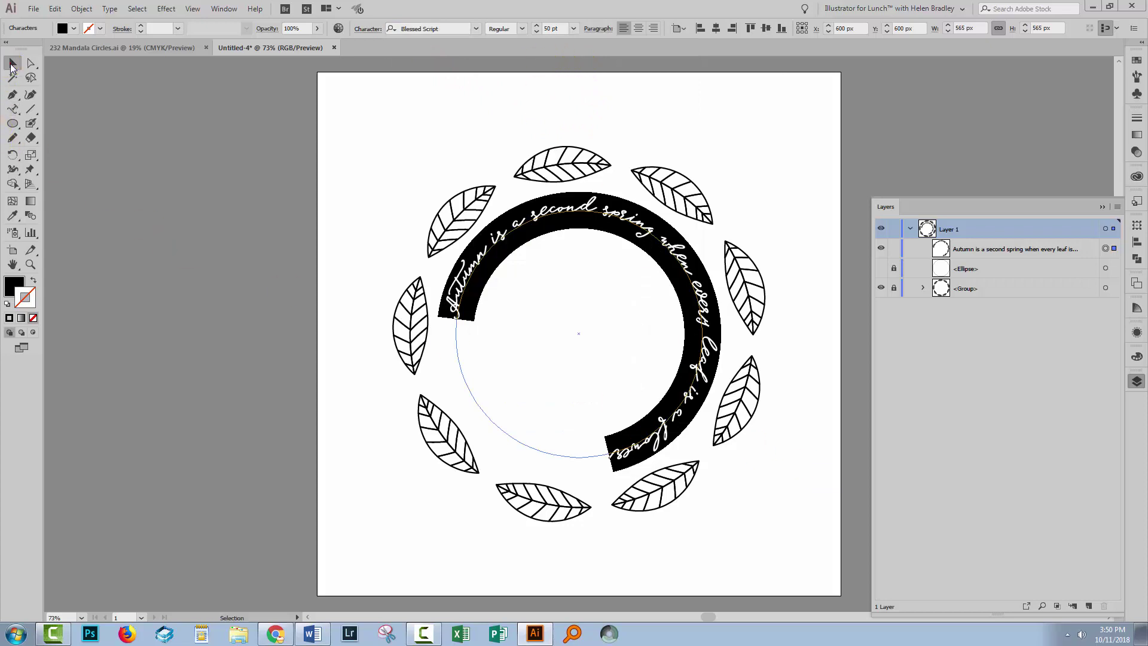
{"action": "left_click", "coordinate": [402, 471]}
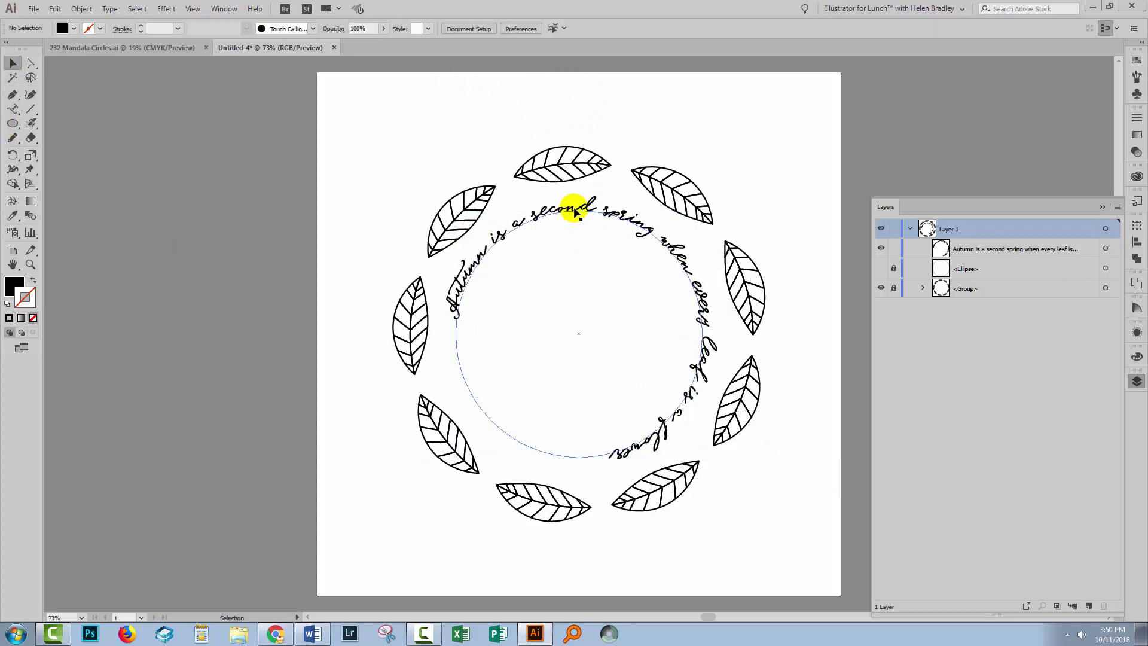
{"action": "left_click", "coordinate": [552, 217]}
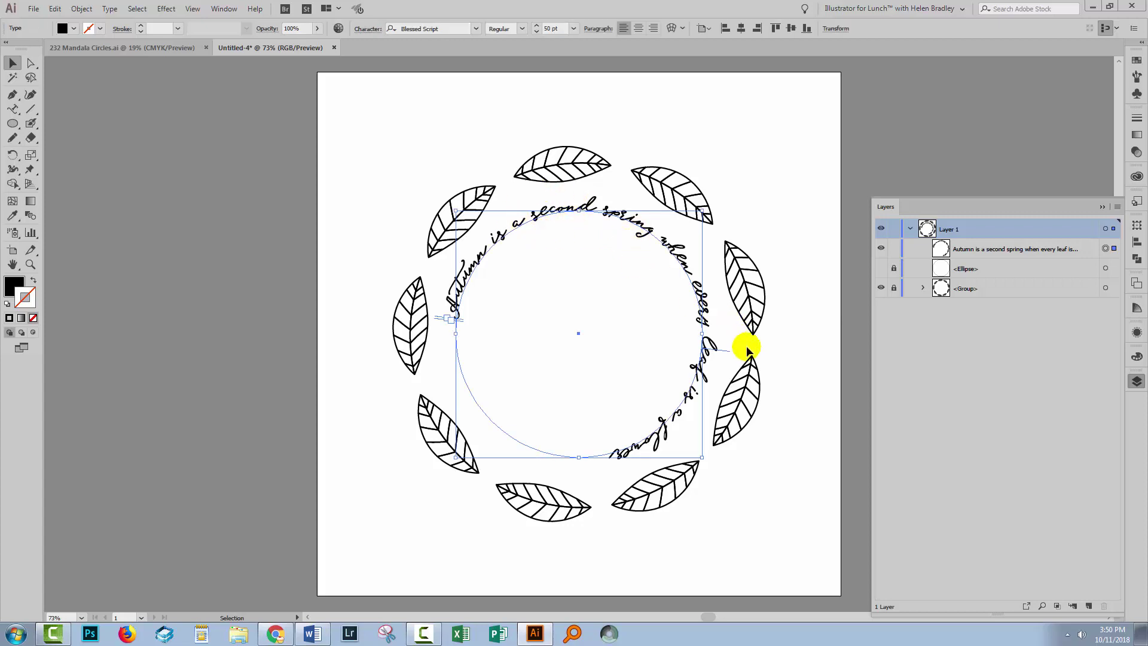
{"action": "left_click", "coordinate": [815, 400]}
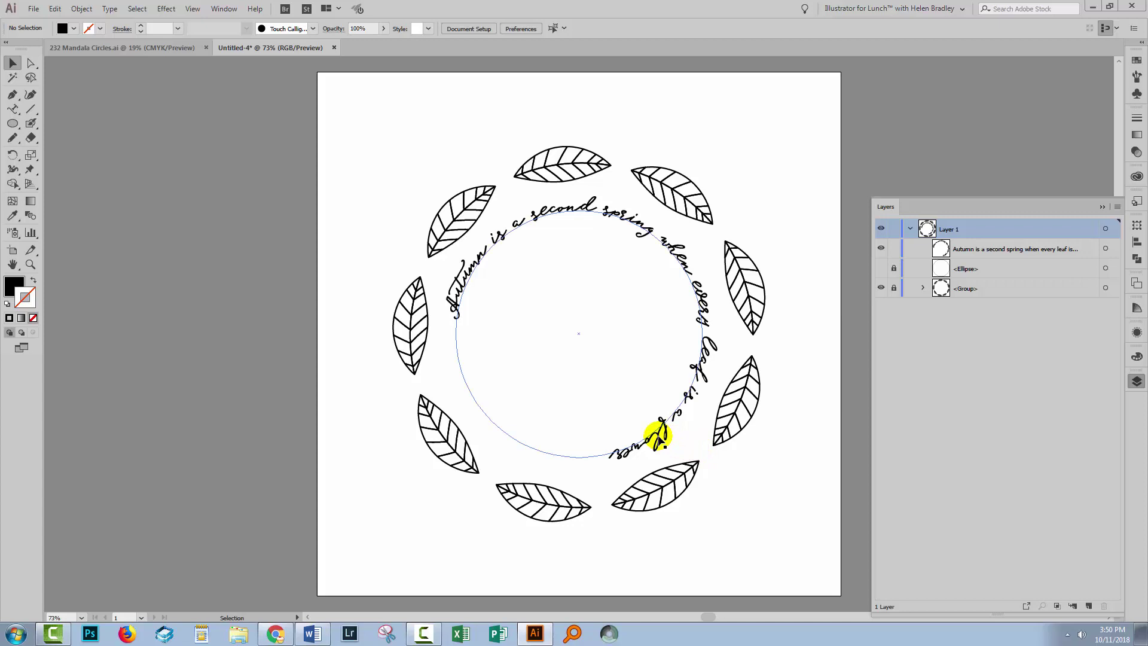
Zoom the canvas to 100%, centre the wreath, and select the curved quote text.
{"action": "key", "text": "z"}
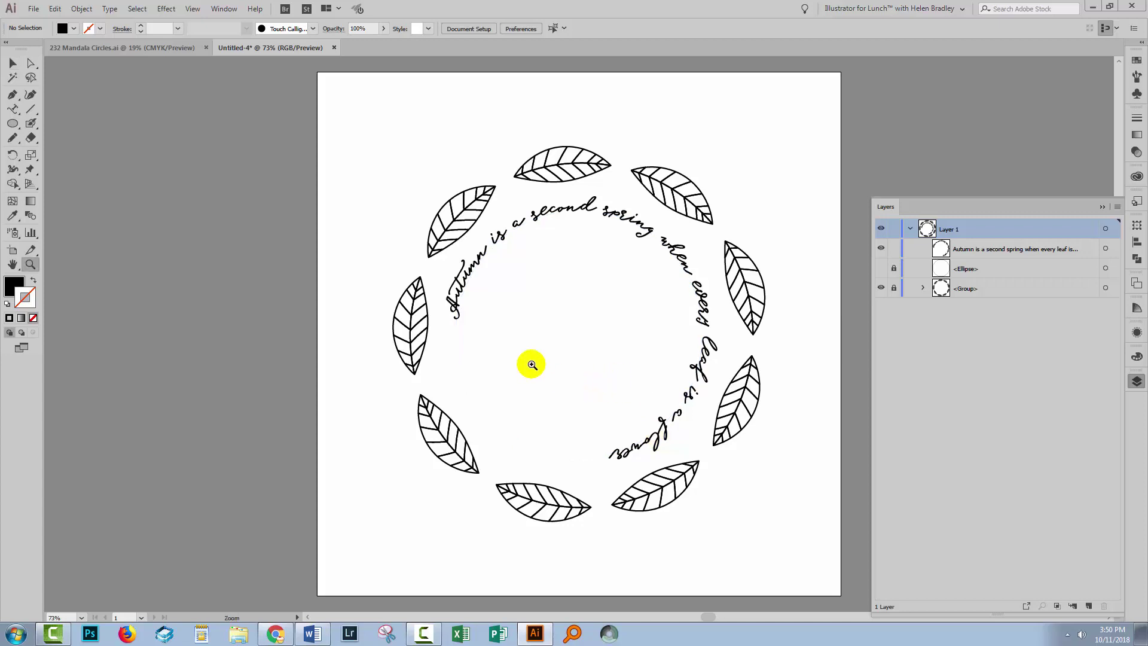
{"action": "left_click", "coordinate": [567, 381]}
{"action": "left_click_drag", "start_coordinate": [612, 245], "coordinate": [556, 317]}
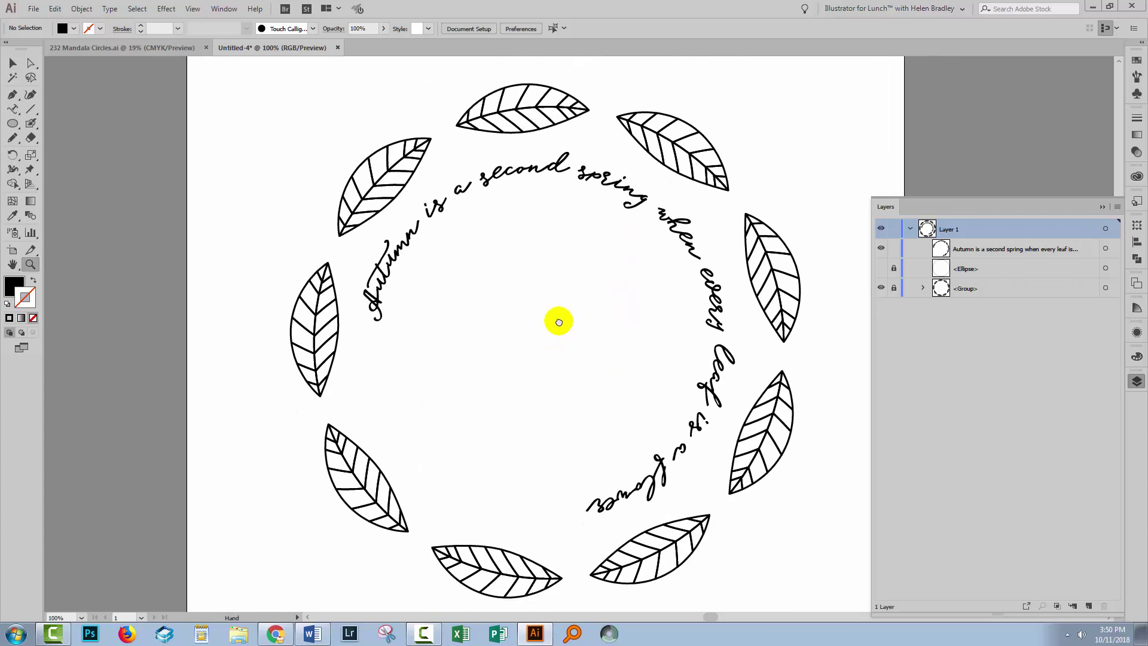
{"action": "left_click", "coordinate": [12, 63]}
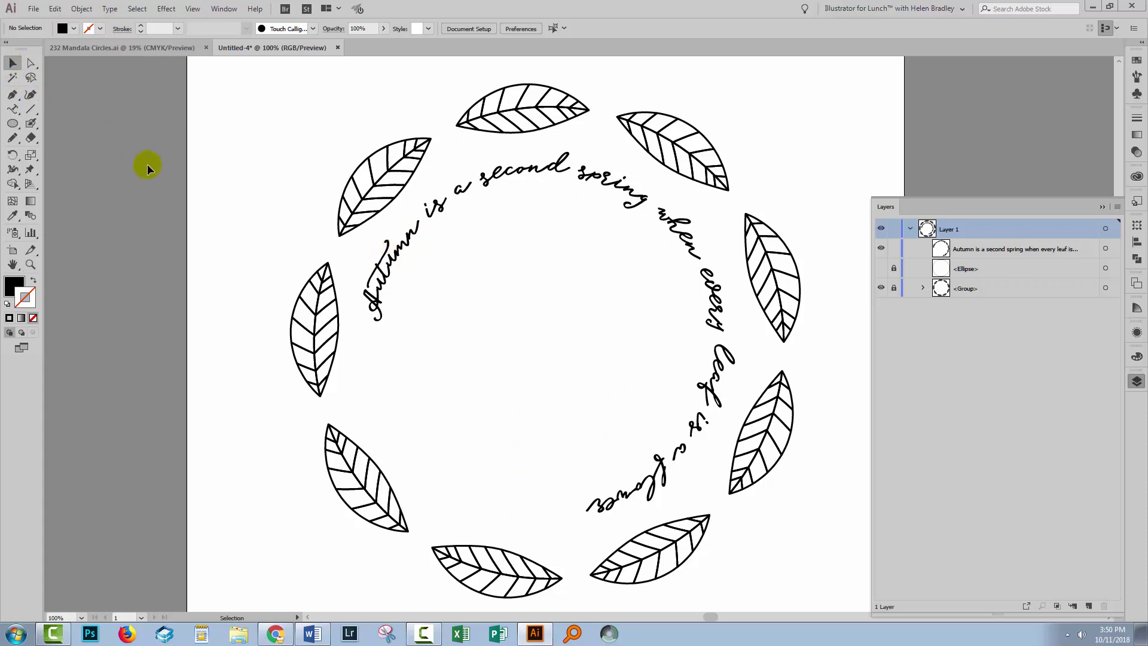
{"action": "left_click", "coordinate": [391, 271]}
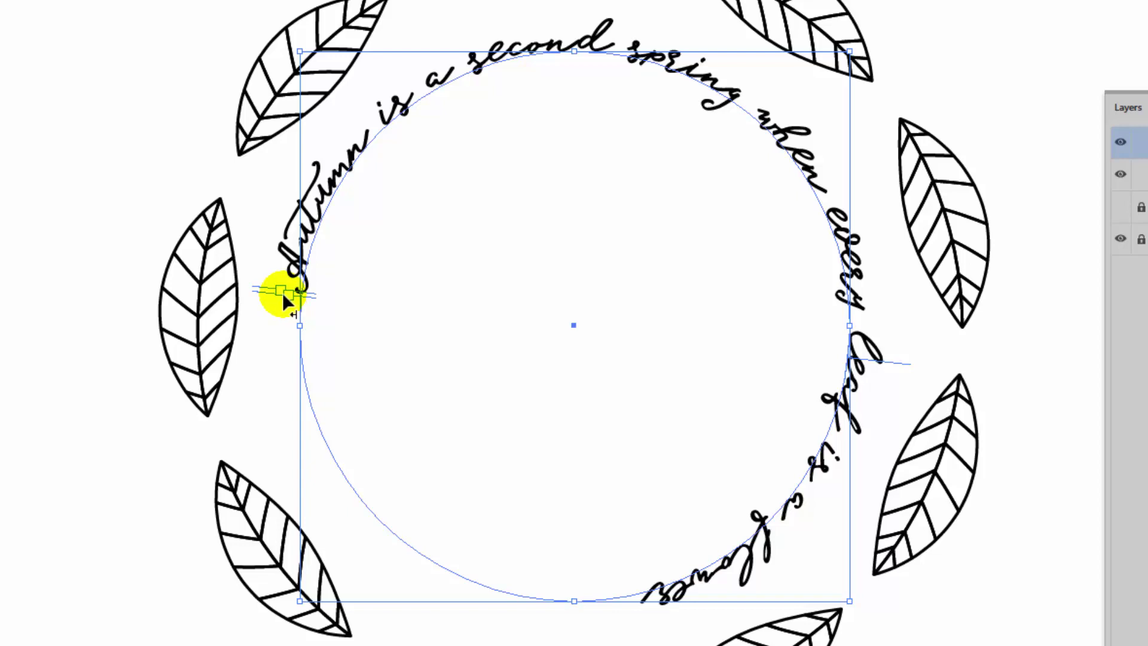
Drag the quote's start point down the circle's left side so it arcs evenly over the top.
{"action": "left_click_drag", "start_coordinate": [282, 292], "coordinate": [730, 587]}
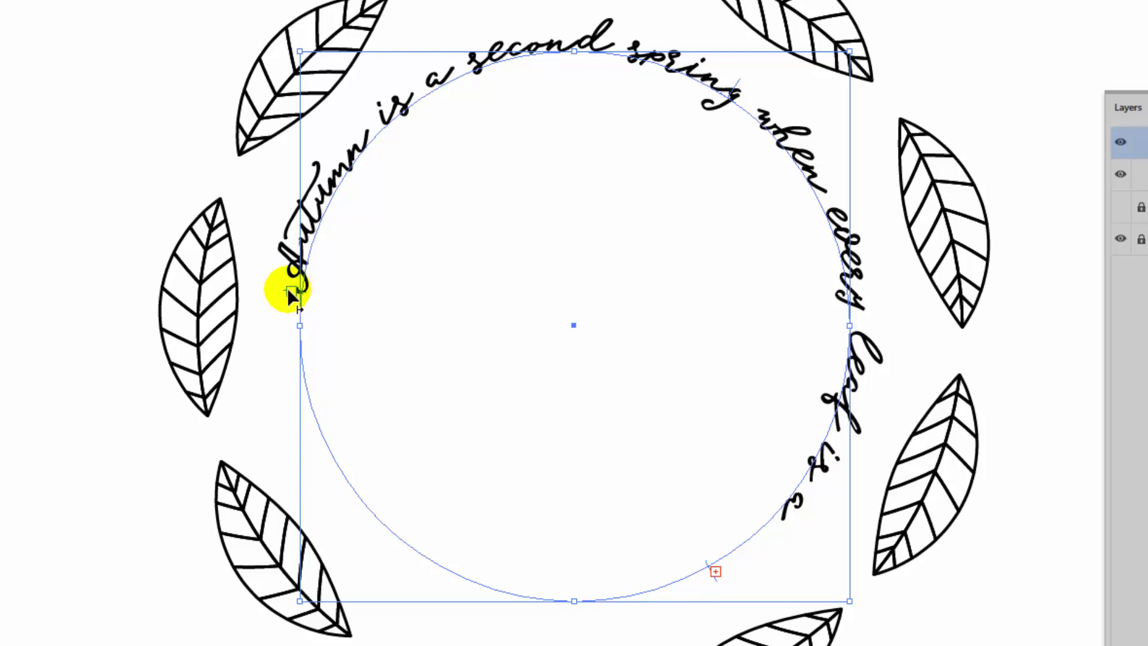
{"action": "left_click_drag", "start_coordinate": [287, 292], "coordinate": [297, 499]}
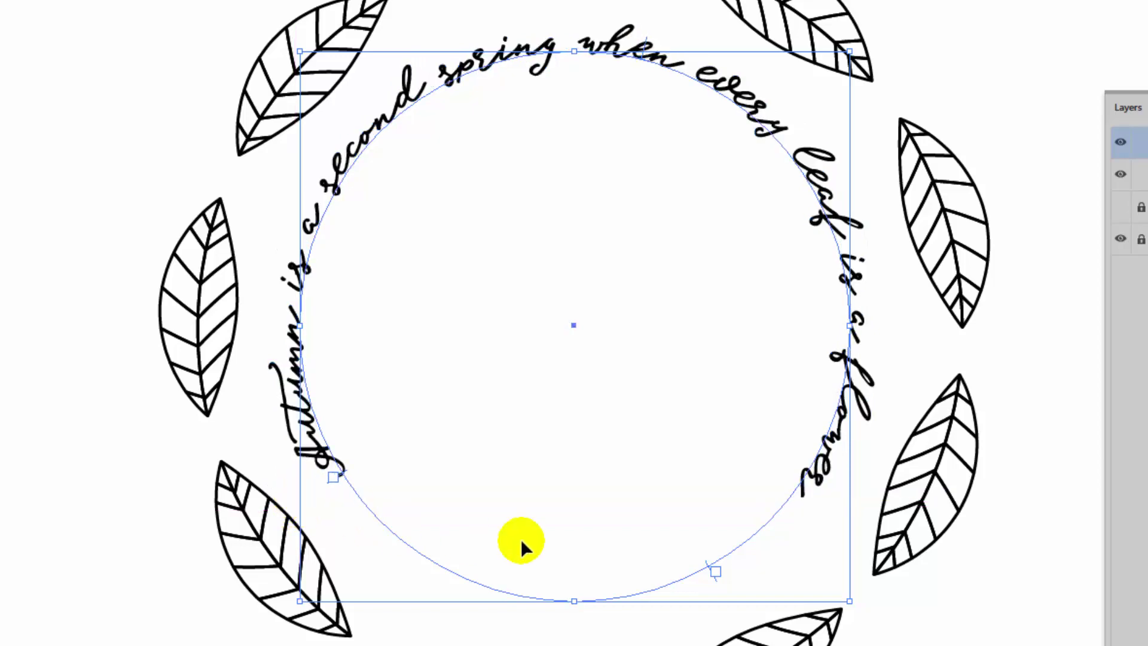
{"action": "left_click", "coordinate": [1000, 503]}
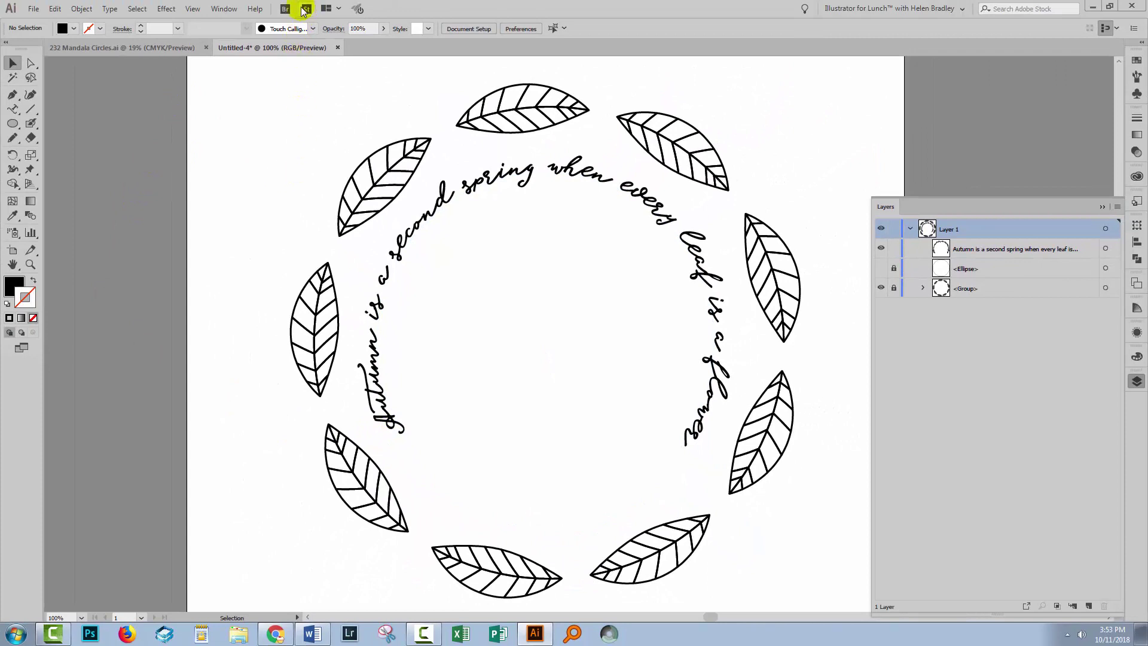
Show the rulers and drag a horizontal guide across the lower wreath.
{"action": "left_click", "coordinate": [192, 9]}
{"action": "mouse_move", "coordinate": [222, 270]}
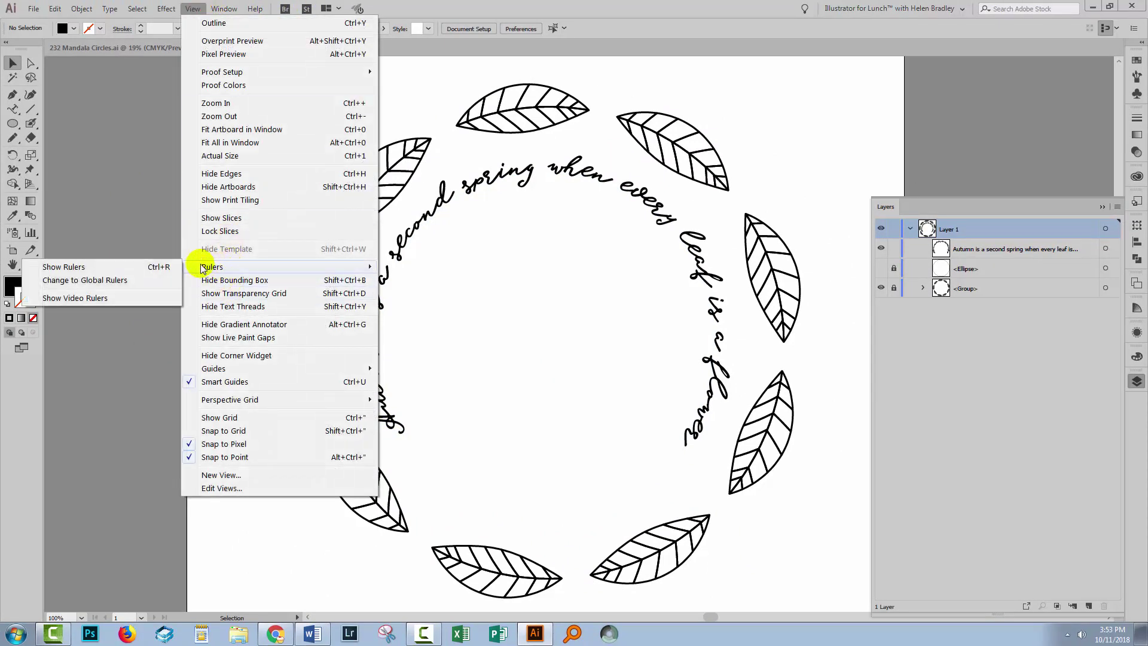
{"action": "left_click", "coordinate": [108, 266]}
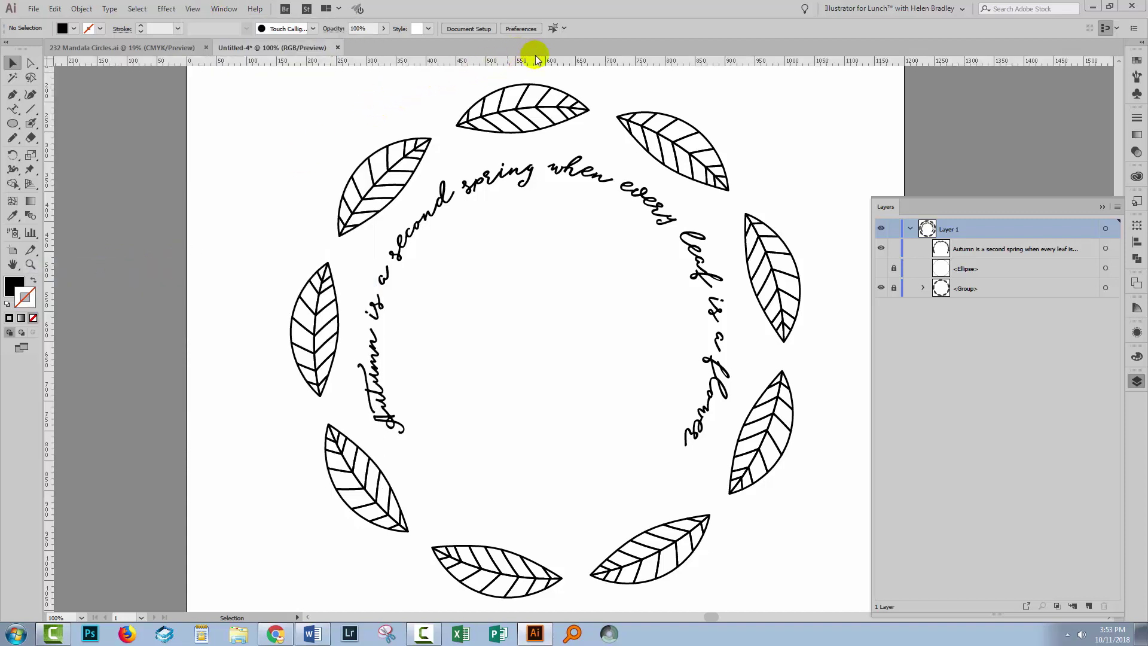
{"action": "left_click_drag", "start_coordinate": [536, 61], "coordinate": [515, 439]}
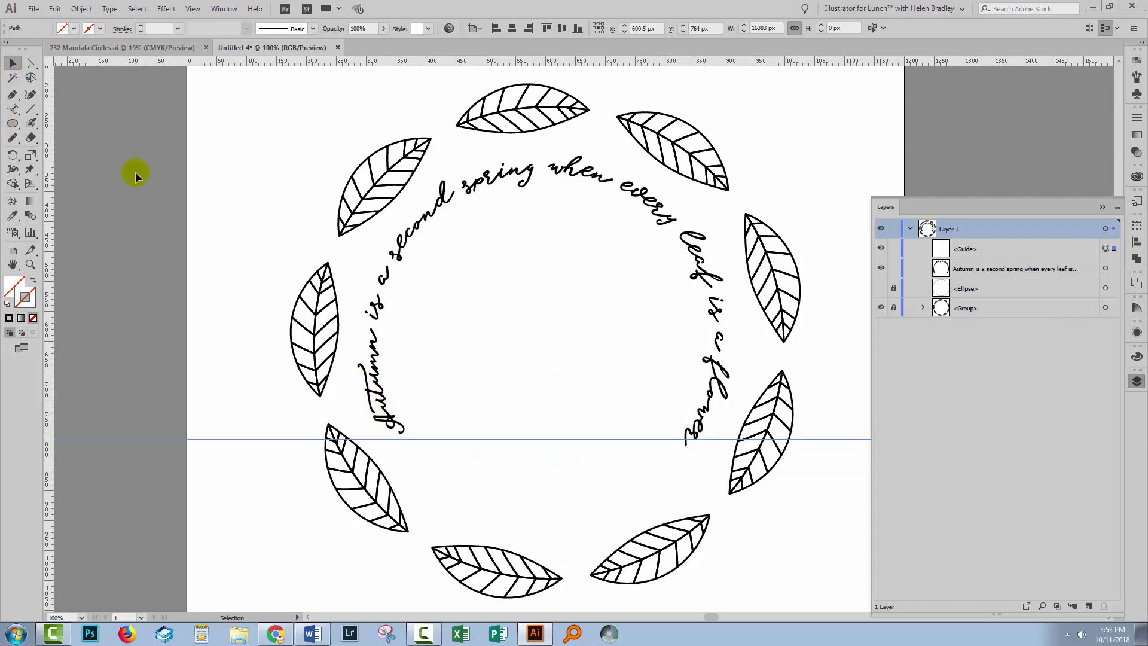
Slide the quote's start along the circle and raise the guide to level both quote ends.
{"action": "left_click", "coordinate": [378, 401]}
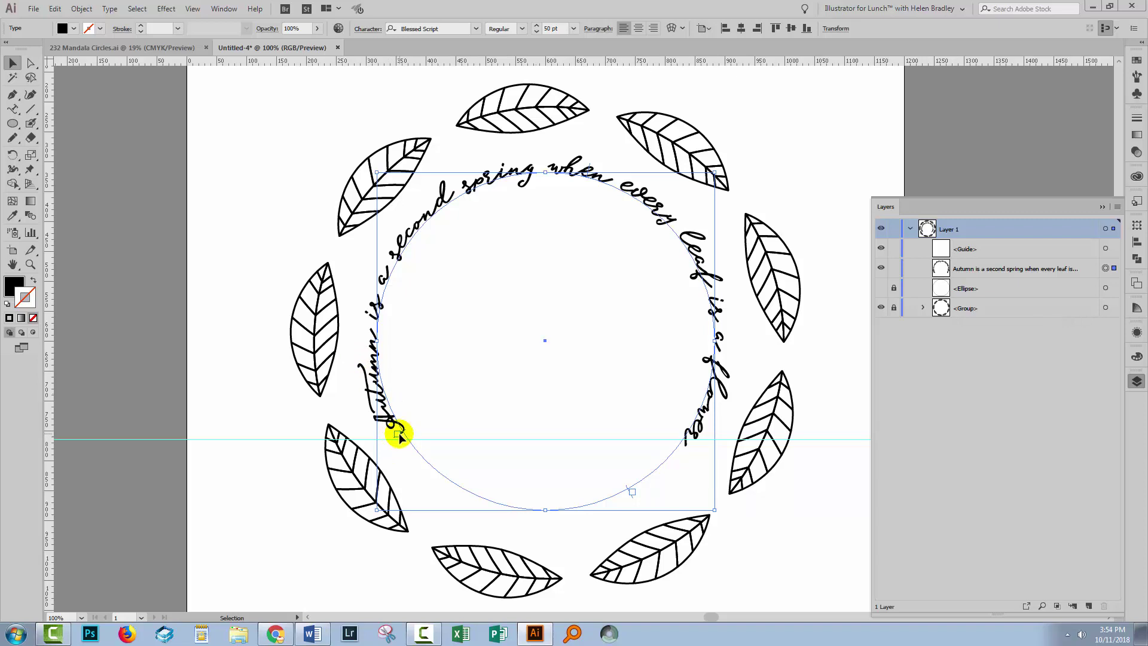
{"action": "left_click_drag", "start_coordinate": [399, 436], "coordinate": [399, 437]}
{"action": "left_click", "coordinate": [275, 507]}
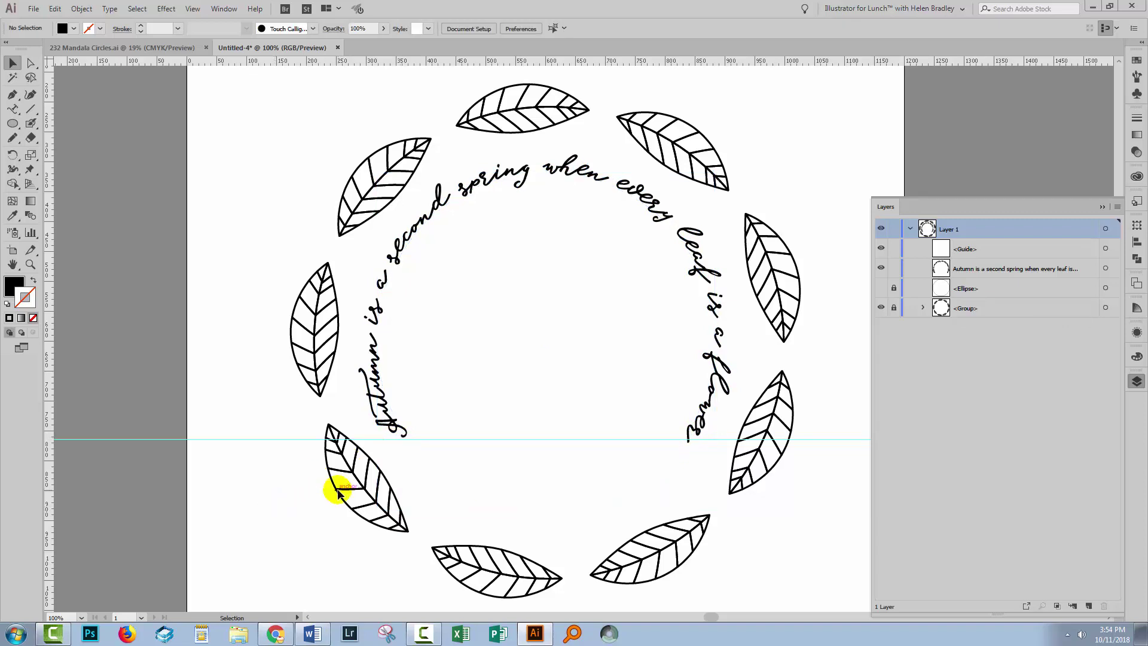
{"action": "left_click", "coordinate": [398, 437]}
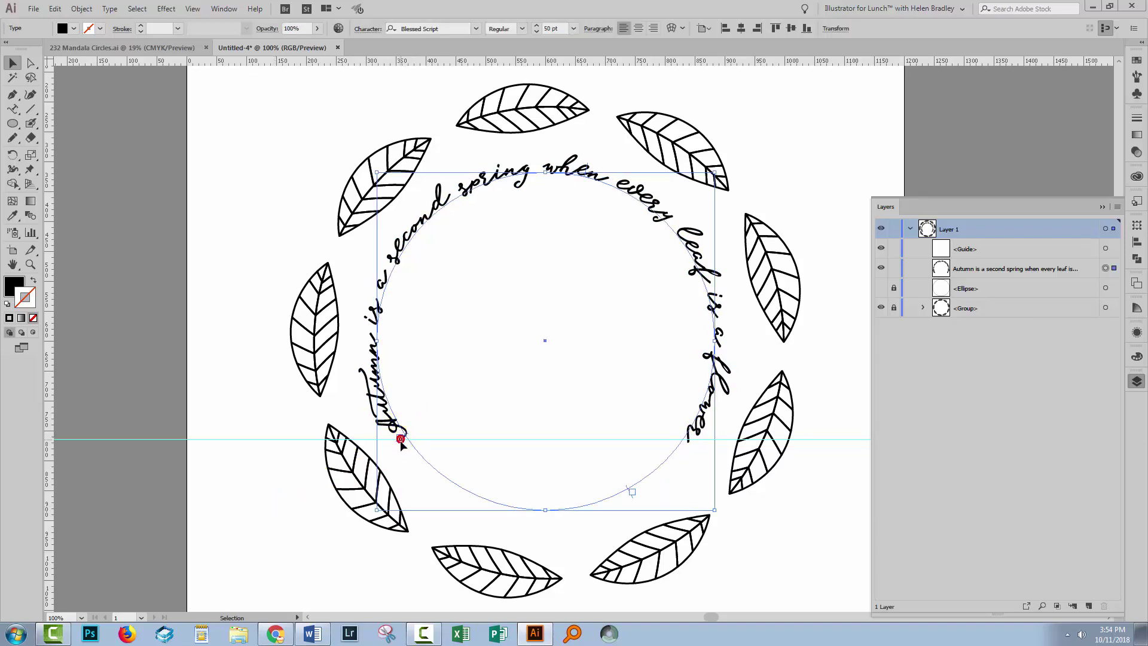
{"action": "left_click_drag", "start_coordinate": [401, 442], "coordinate": [400, 441]}
{"action": "left_click", "coordinate": [259, 482]}
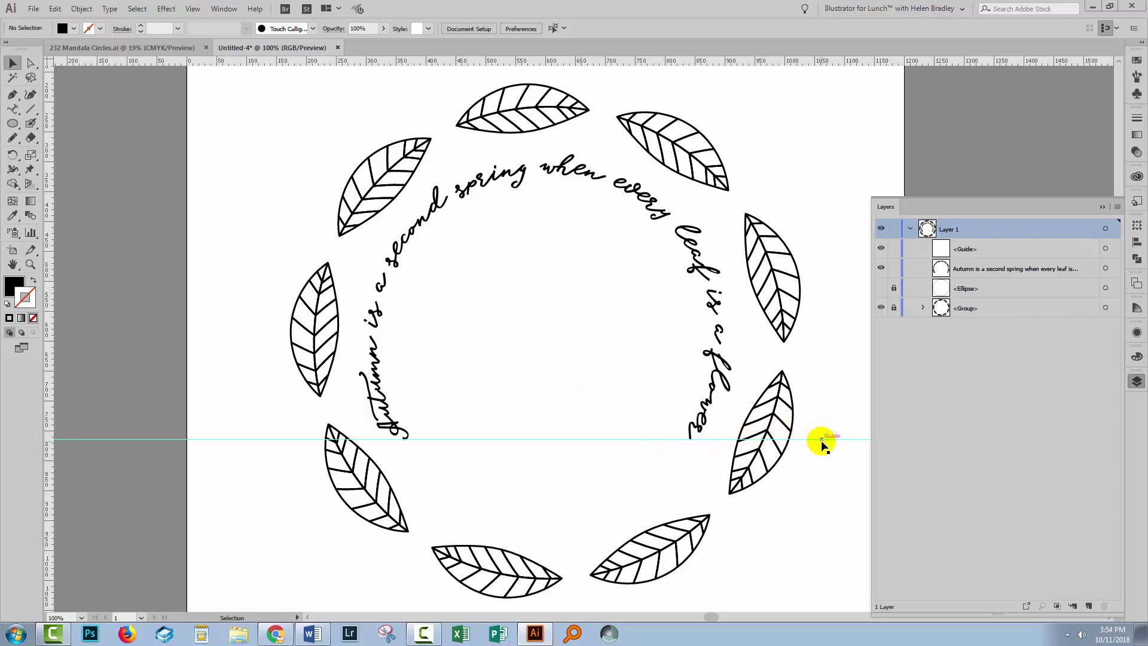
{"action": "left_click_drag", "start_coordinate": [821, 439], "coordinate": [825, 408]}
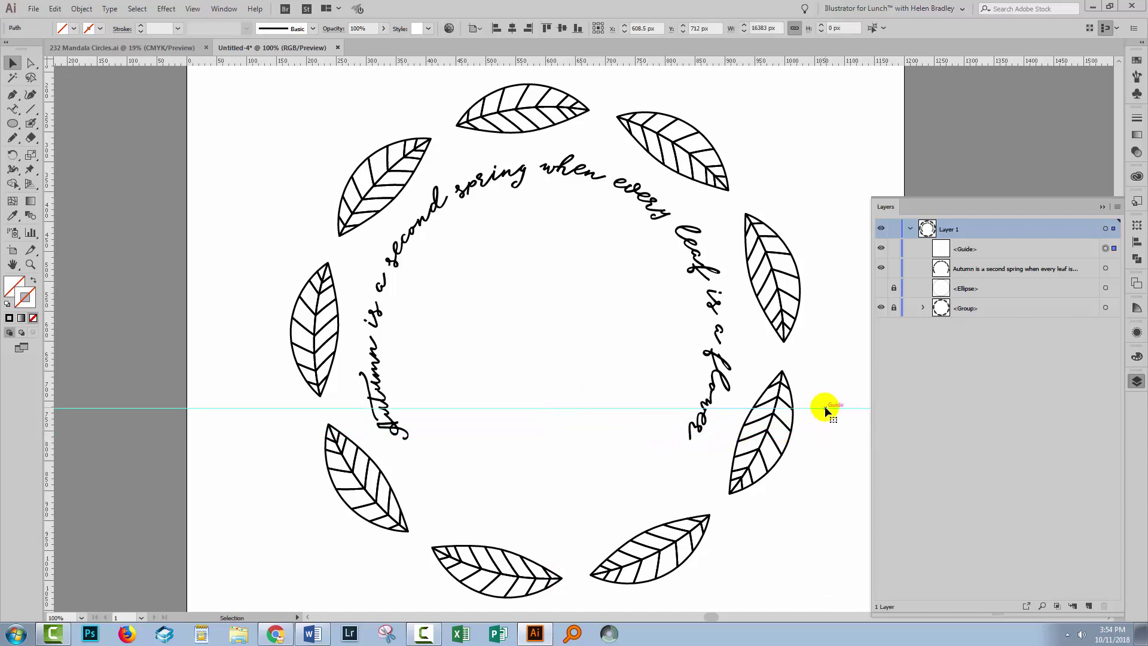
Delete the guide, lock the quote, show the circle, and start new Type on a Path text on it.
{"action": "key", "text": "Delete"}
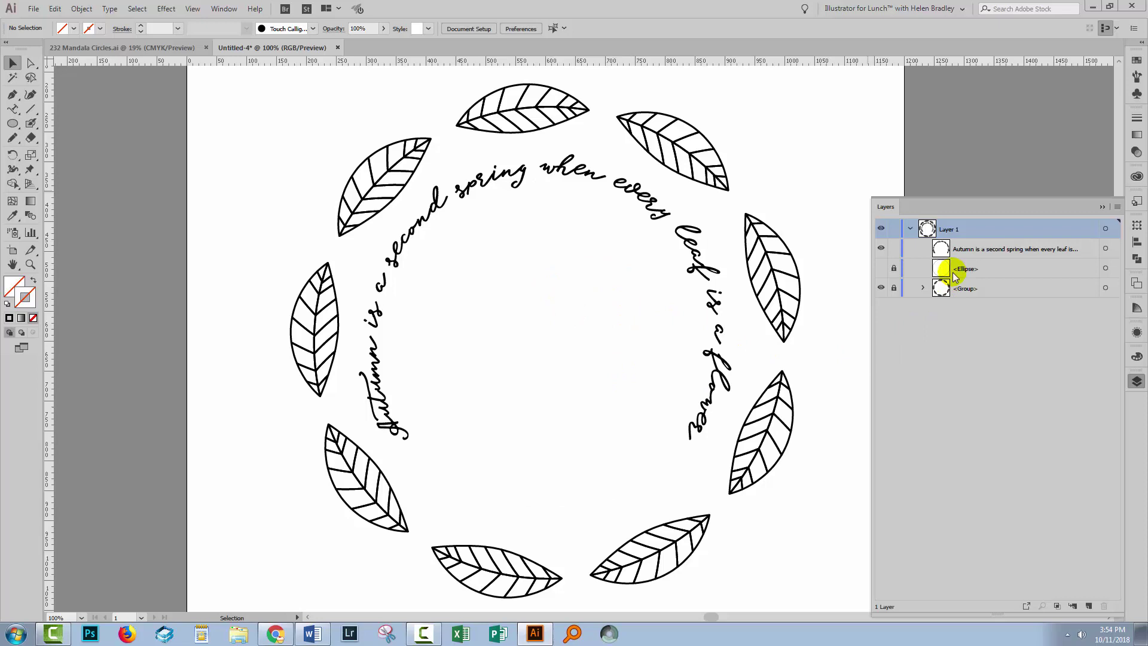
{"action": "left_click", "coordinate": [894, 248]}
{"action": "left_click", "coordinate": [894, 269]}
{"action": "left_click", "coordinate": [881, 268]}
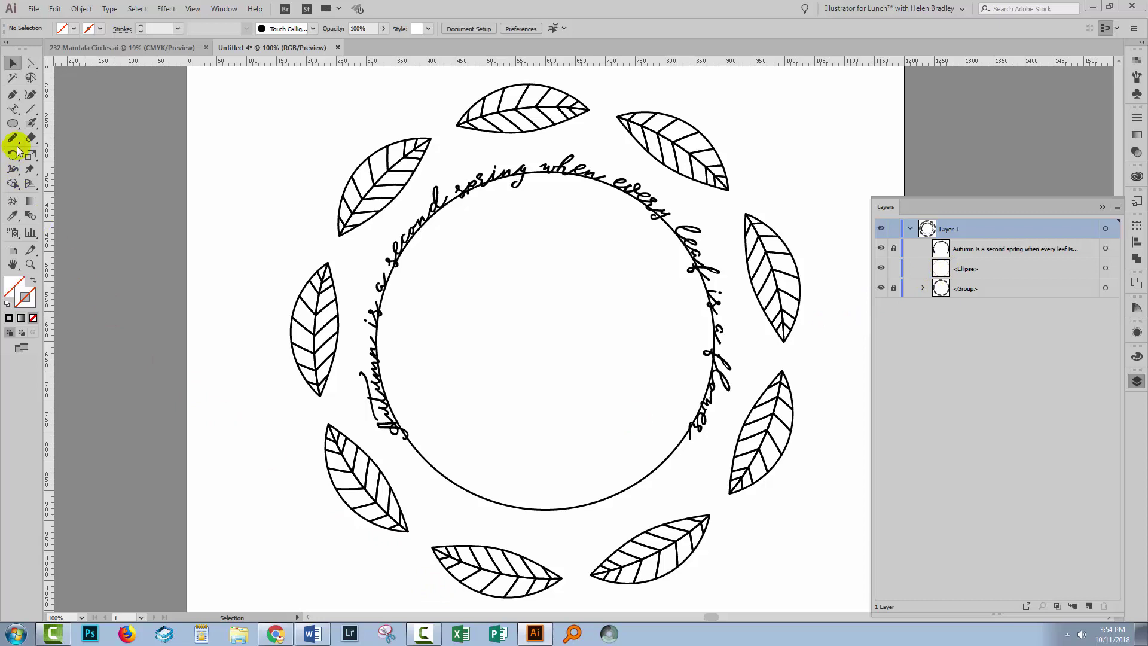
{"action": "left_click", "coordinate": [12, 109]}
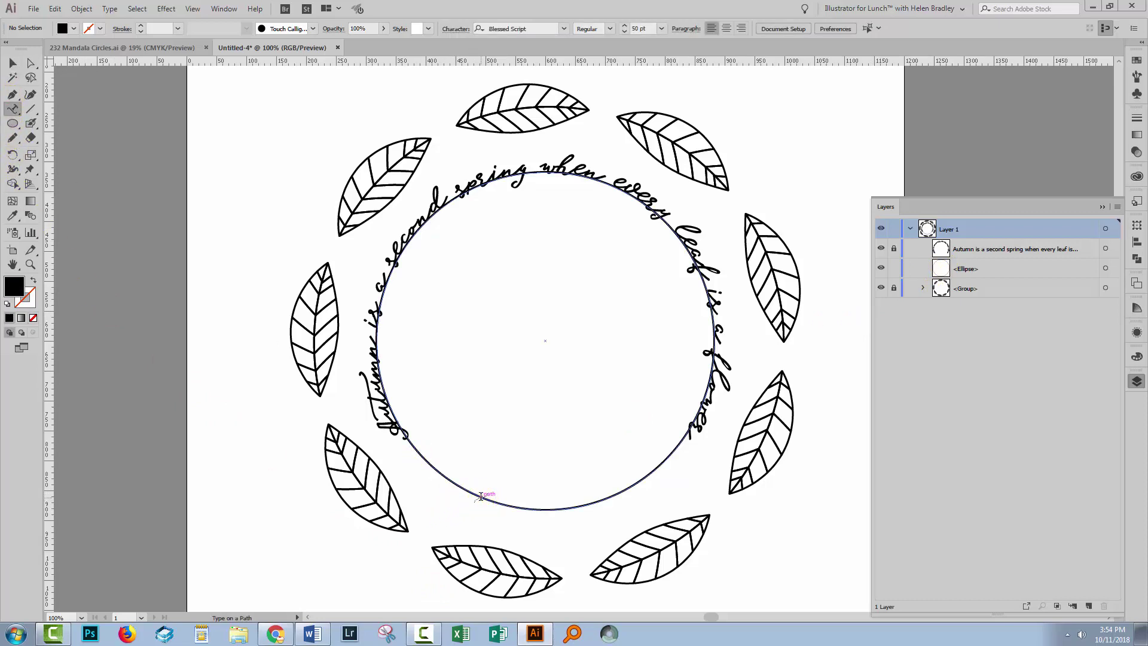
{"action": "left_click", "coordinate": [481, 496]}
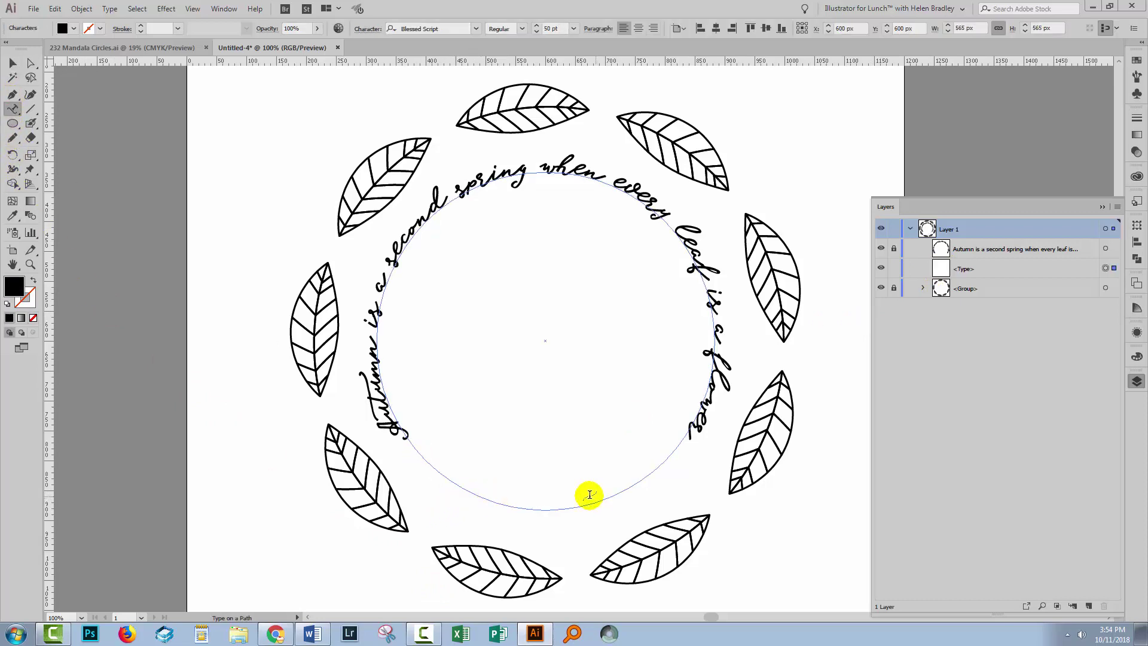
Copy the author's name line from the Word document.
{"action": "left_click", "coordinate": [313, 634]}
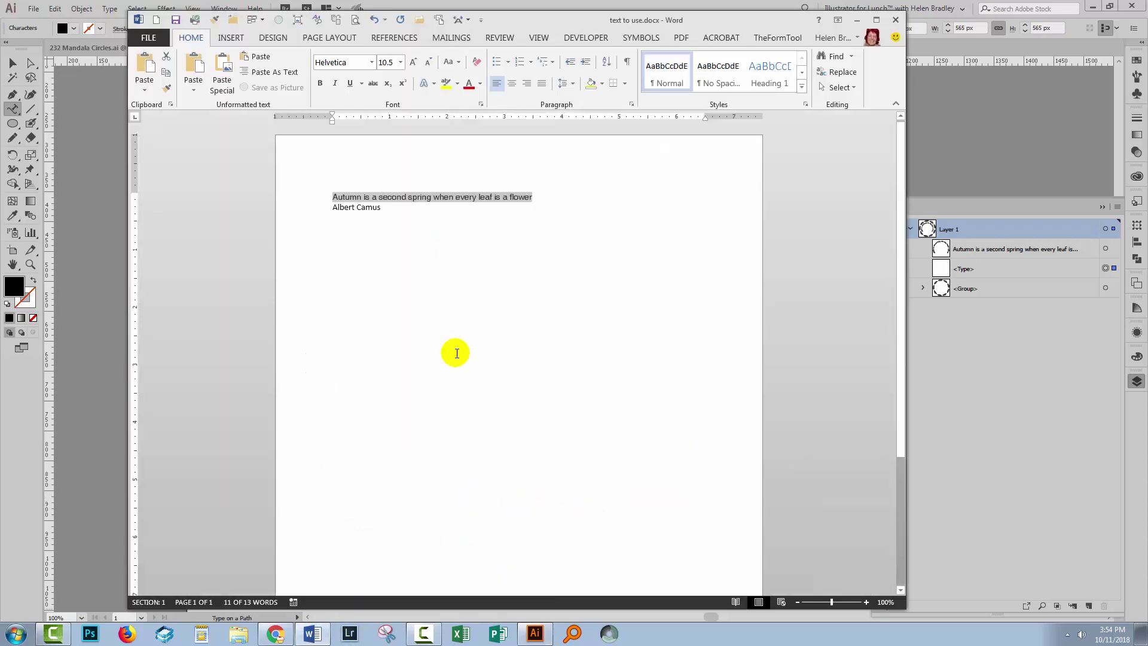
{"action": "triple_click", "coordinate": [380, 208]}
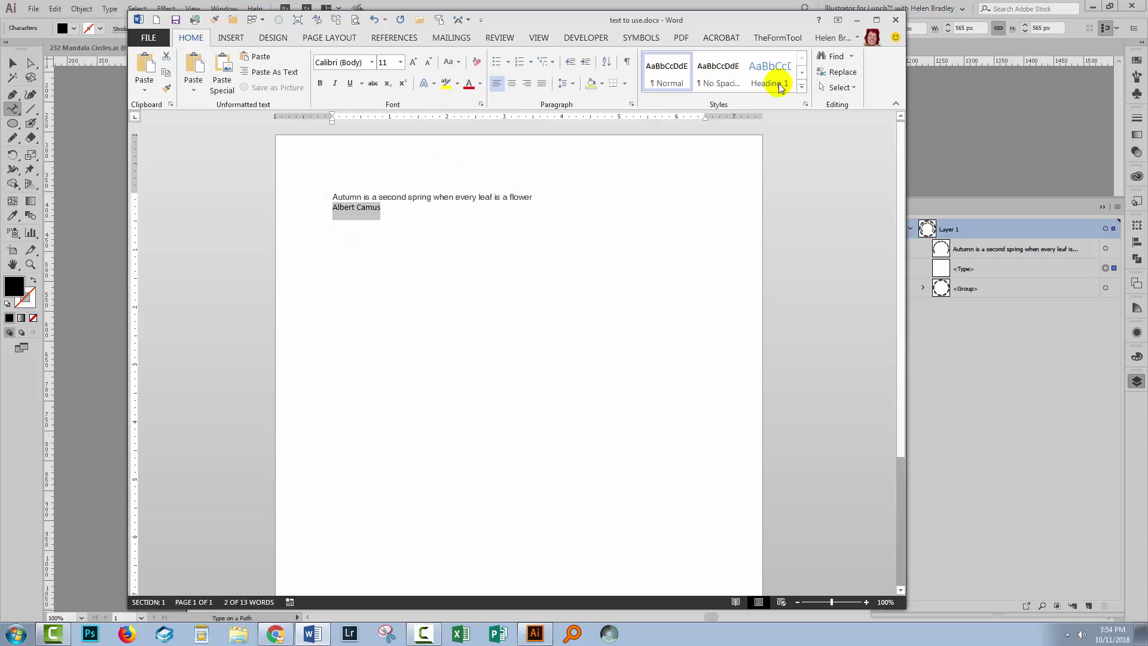
{"action": "left_click", "coordinate": [858, 20]}
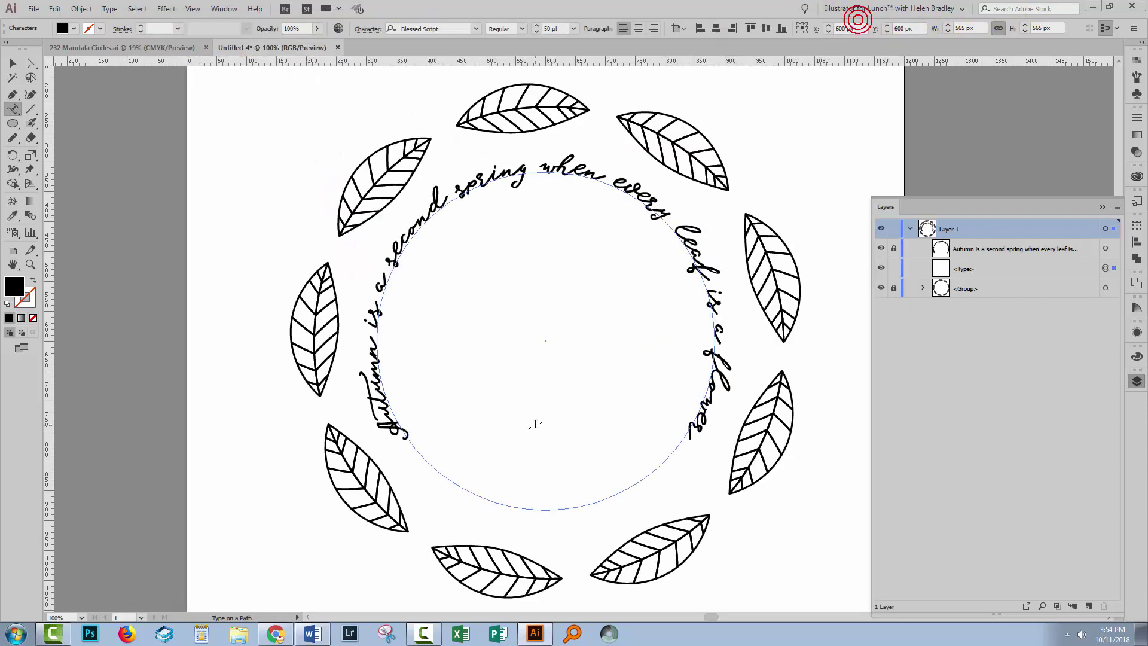
Paste the author's name on the circle, move it to the bottom, and flip it inside to read upright.
{"action": "type", "text": "Albert Camus"}
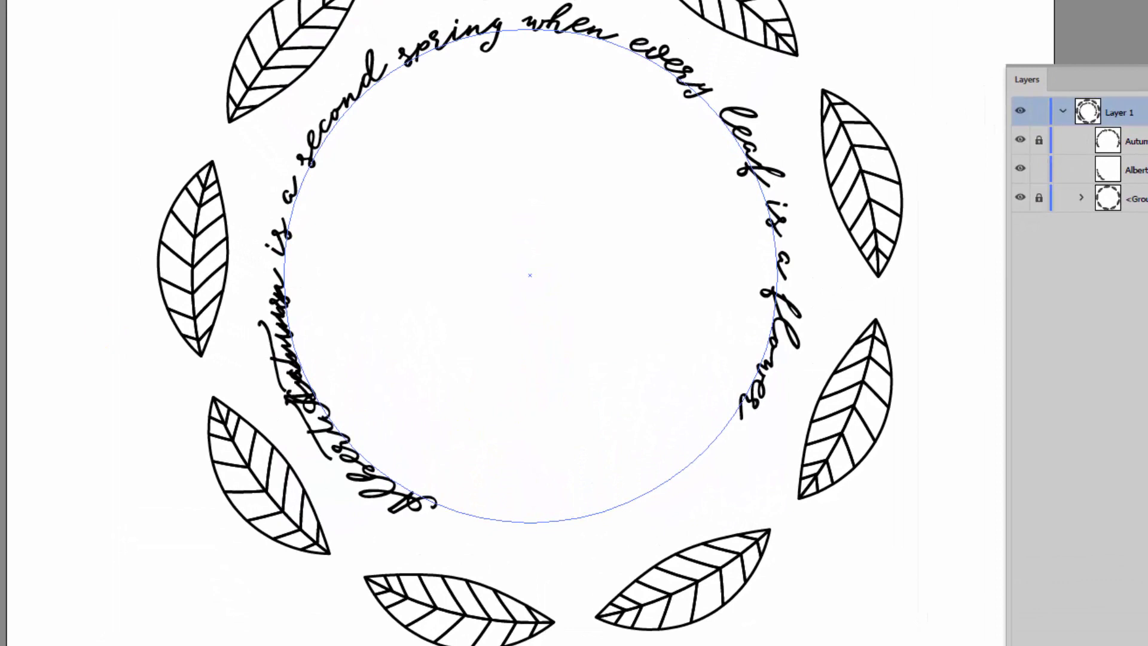
{"action": "key", "text": "v"}
{"action": "left_click_drag", "start_coordinate": [397, 500], "coordinate": [429, 518]}
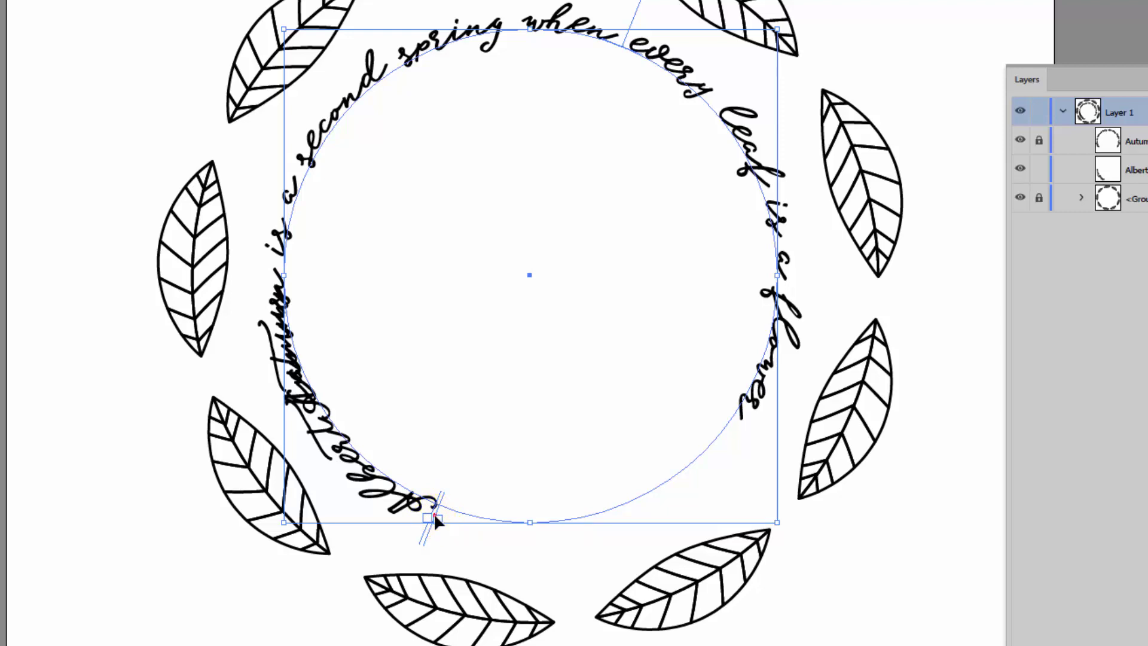
{"action": "left_click_drag", "start_coordinate": [437, 517], "coordinate": [354, 457]}
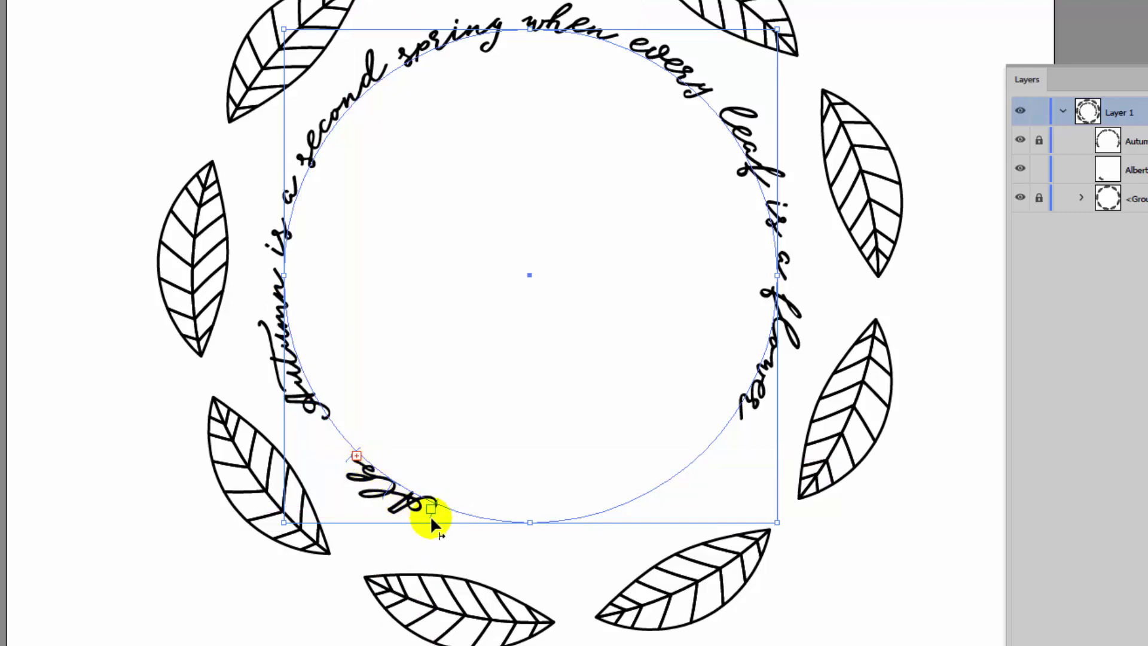
{"action": "left_click_drag", "start_coordinate": [431, 521], "coordinate": [676, 477]}
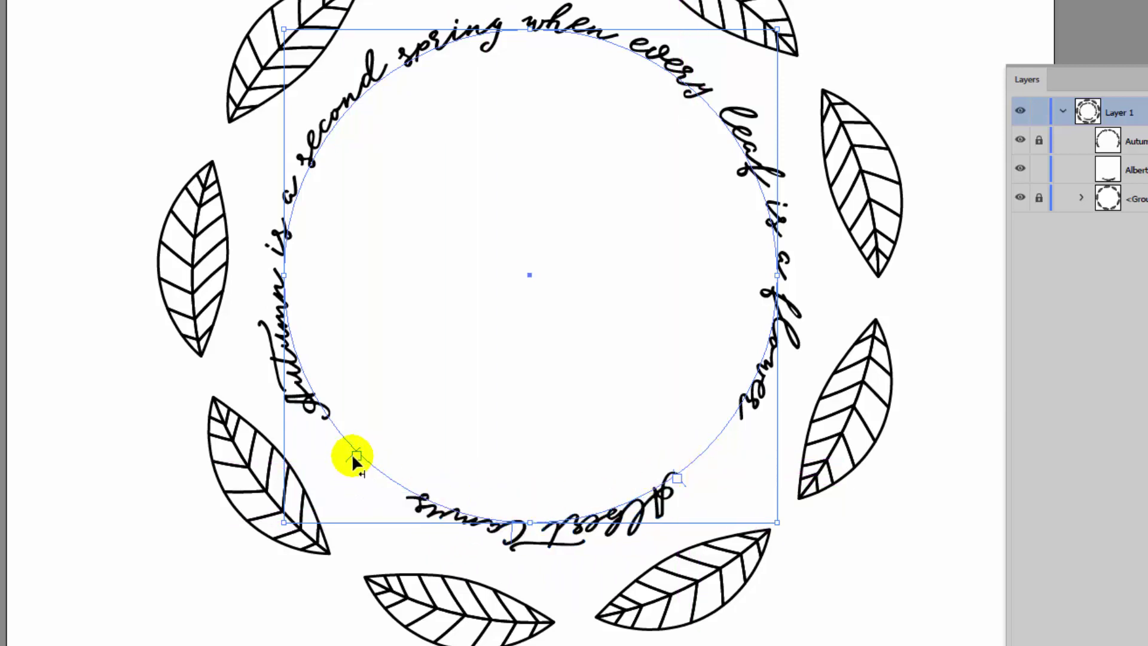
{"action": "mouse_move", "coordinate": [353, 457]}
{"action": "left_mouse_down"}
{"action": "mouse_move", "coordinate": [341, 456]}
{"action": "mouse_move", "coordinate": [350, 447]}
{"action": "left_mouse_up"}
{"action": "mouse_move", "coordinate": [684, 486]}
{"action": "left_mouse_down"}
{"action": "mouse_move", "coordinate": [680, 476]}
{"action": "mouse_move", "coordinate": [669, 492]}
{"action": "left_mouse_up"}
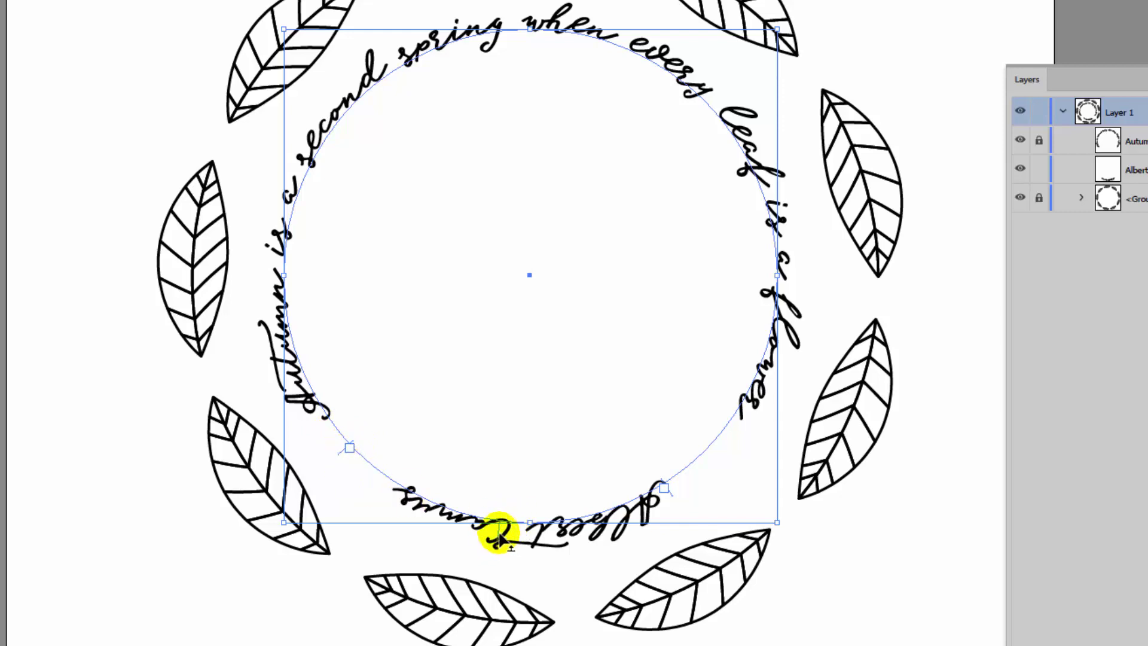
{"action": "left_click_drag", "start_coordinate": [498, 536], "coordinate": [538, 518]}
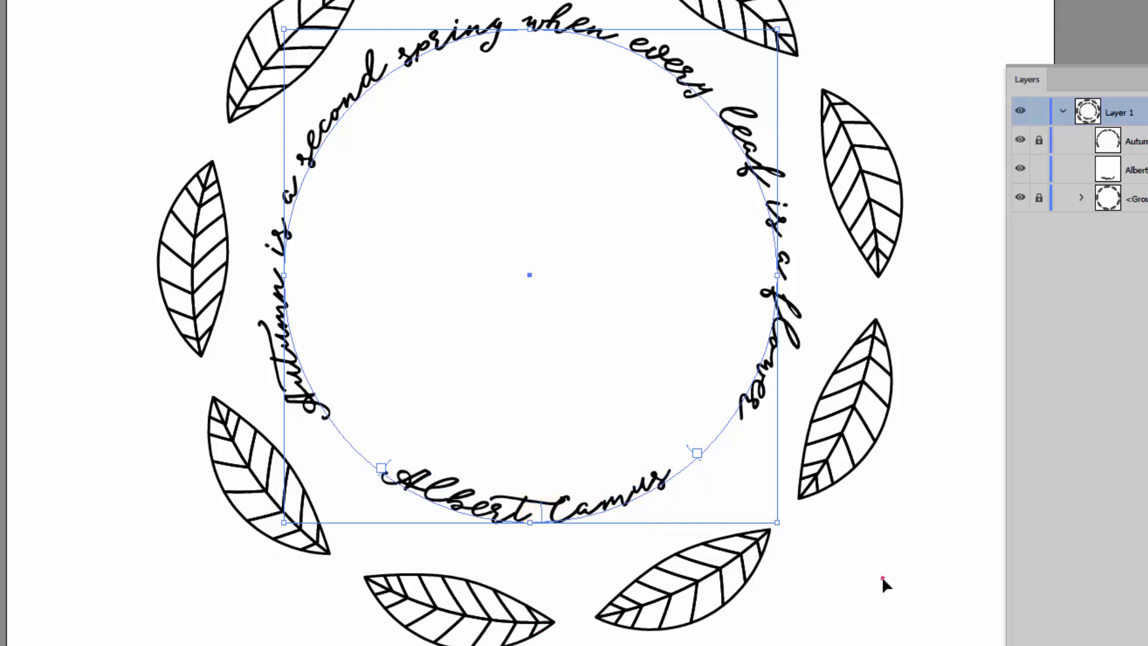
Pull a horizontal guide down to the name and reduce the author's name to 40 pt.
{"action": "left_click", "coordinate": [881, 575]}
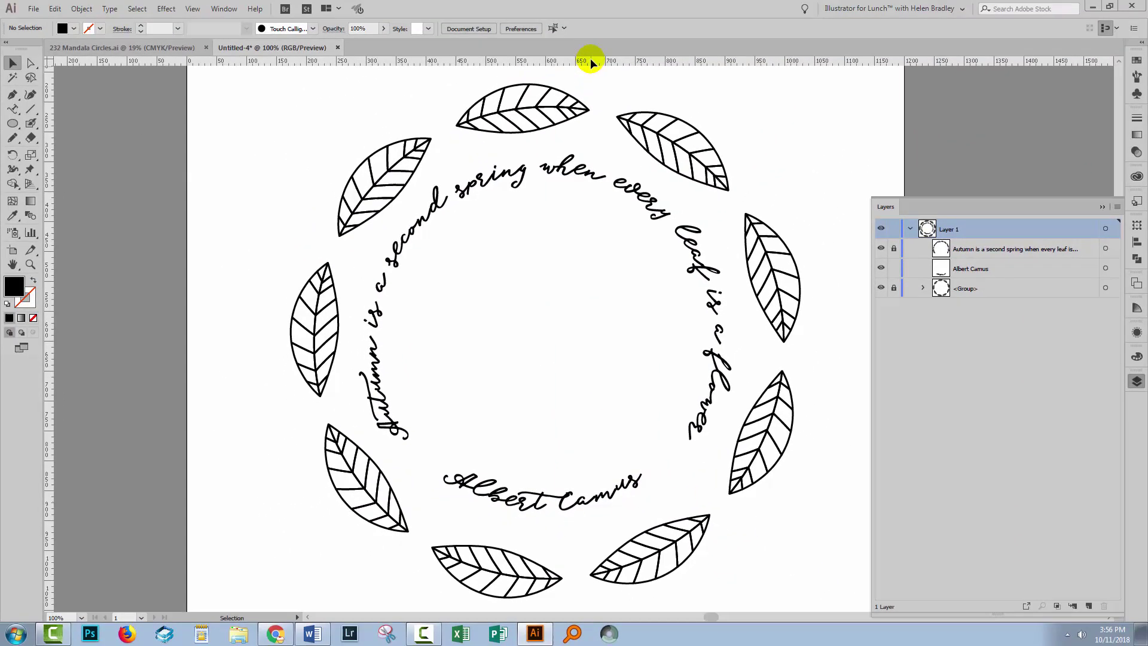
{"action": "left_click_drag", "start_coordinate": [591, 61], "coordinate": [603, 482]}
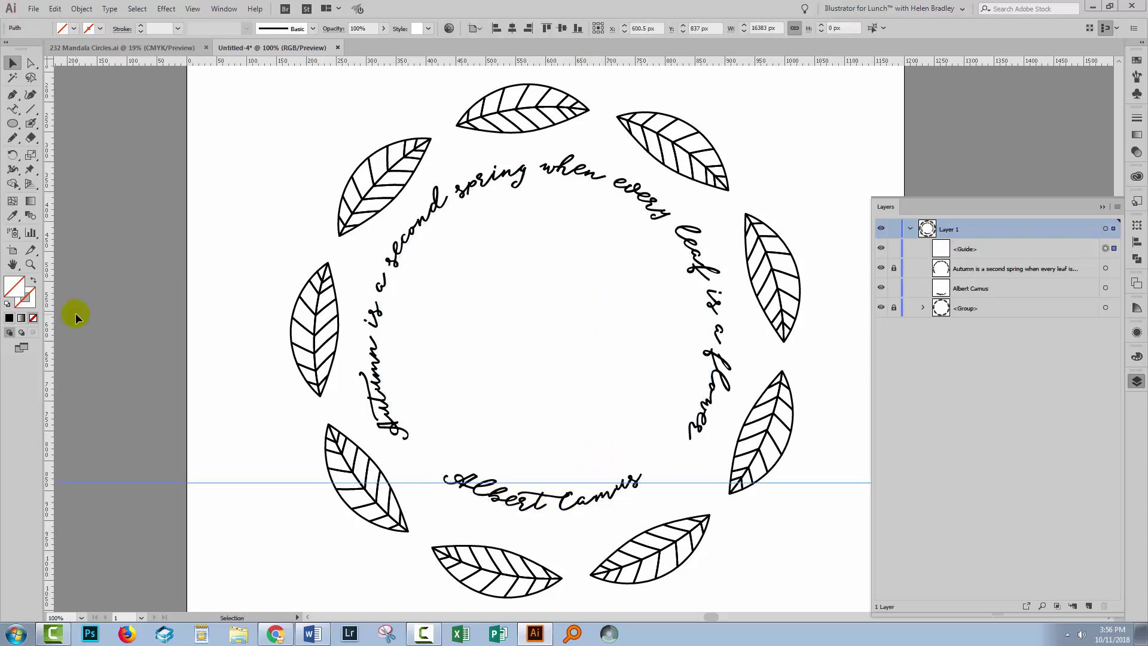
{"action": "key", "text": "t"}
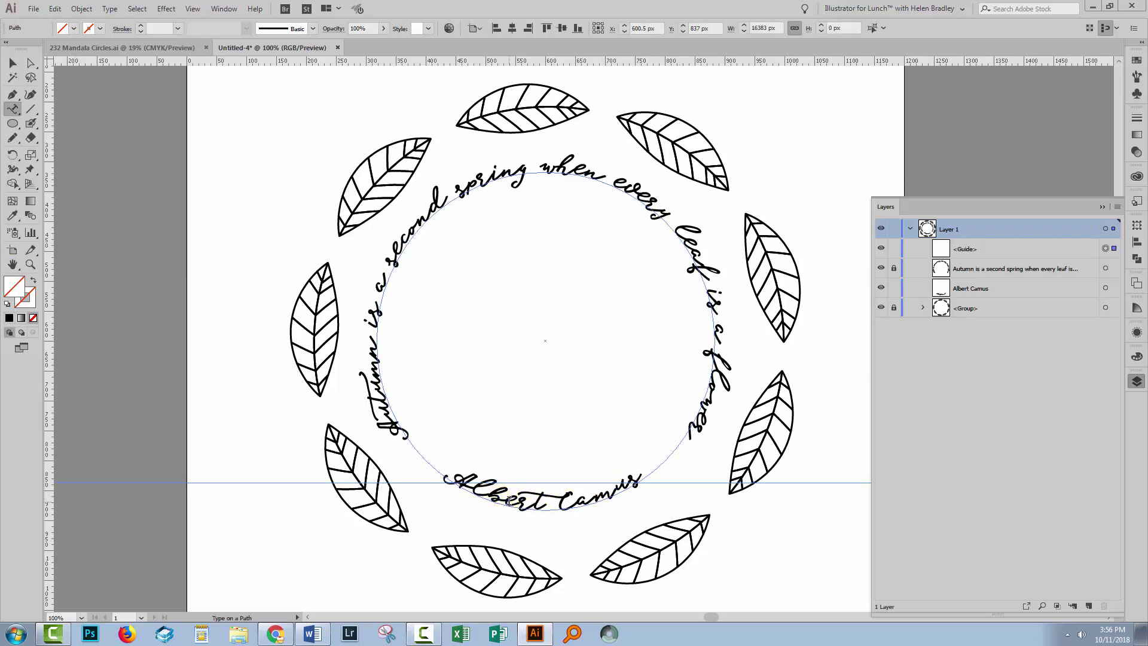
{"action": "left_click", "coordinate": [509, 499]}
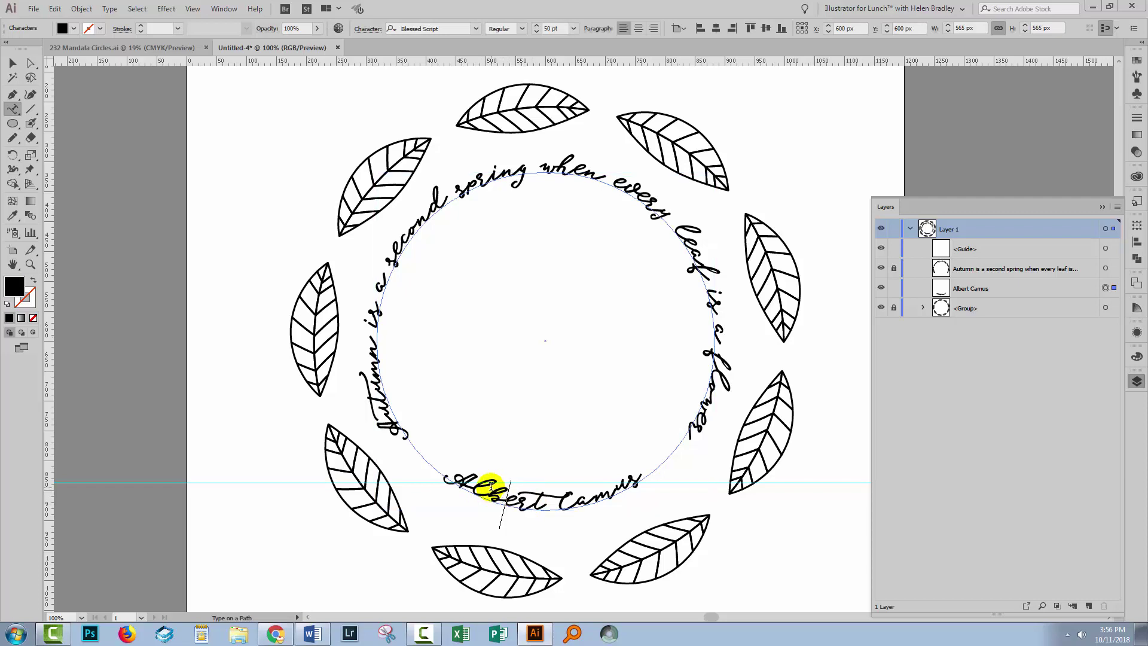
{"action": "key", "text": "ctrl+a"}
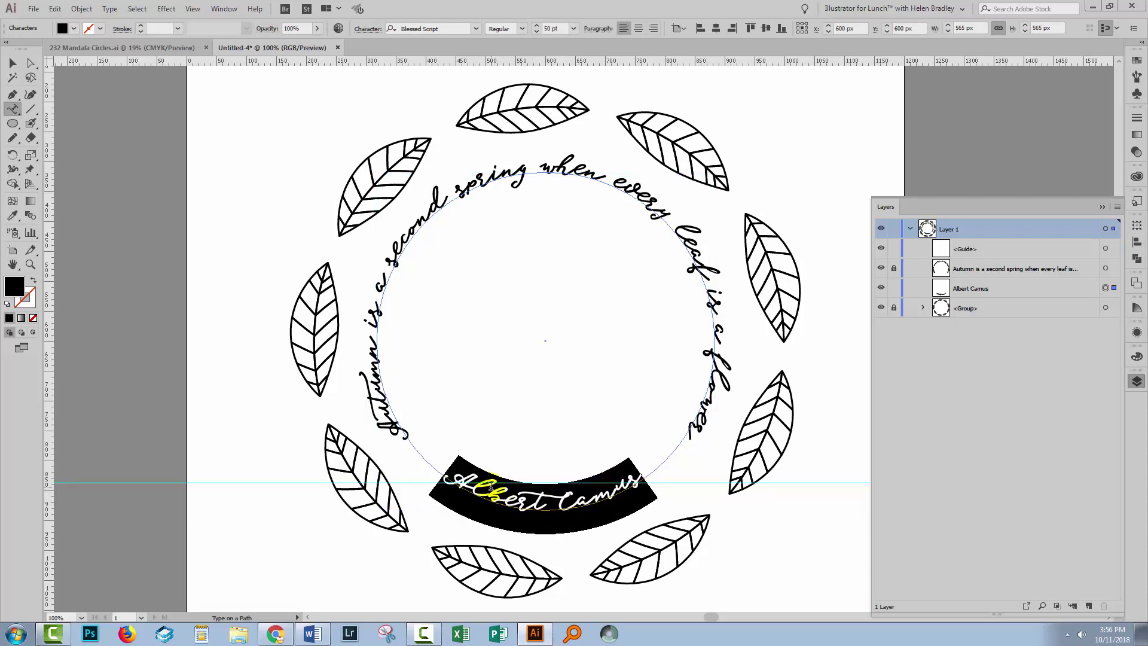
{"action": "left_click", "coordinate": [556, 28]}
{"action": "key", "text": "Down"}
{"action": "key", "text": "Down"}
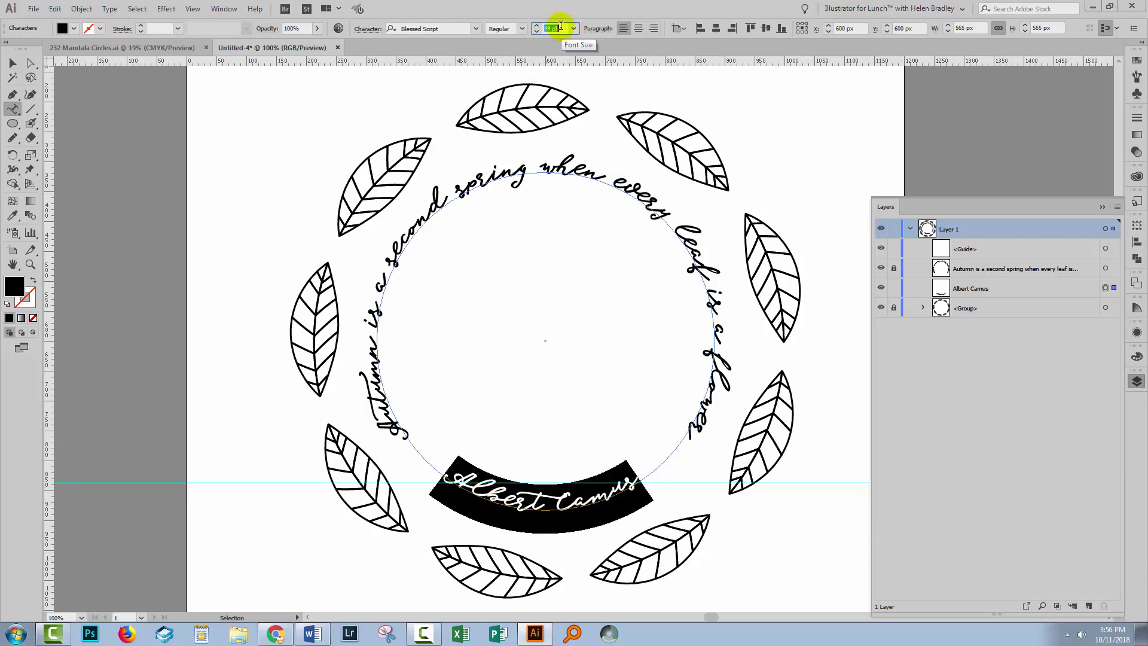
{"action": "key", "text": "Down"}
{"action": "key", "text": "Down"}
{"action": "key", "text": "Down"}
{"action": "key", "text": "Down"}
{"action": "key", "text": "Down"}
{"action": "key", "text": "Down"}
{"action": "key", "text": "Down"}
{"action": "key", "text": "Down"}
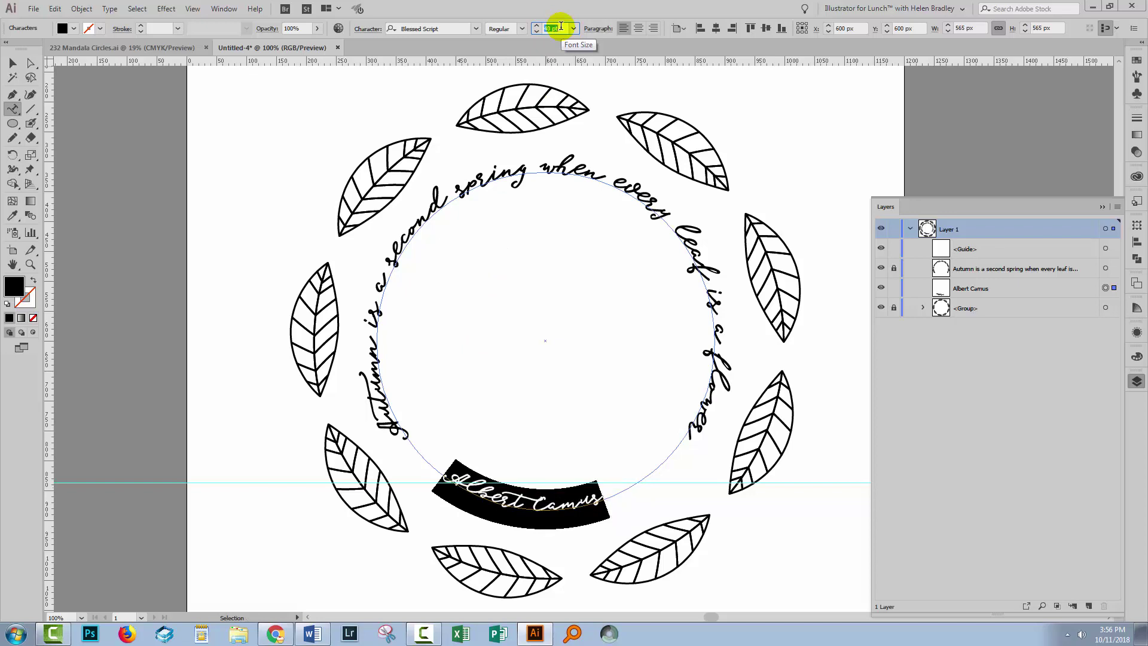
Centre the author's name along the circle's bottom, then select the horizontal guide.
{"action": "left_click", "coordinate": [12, 63]}
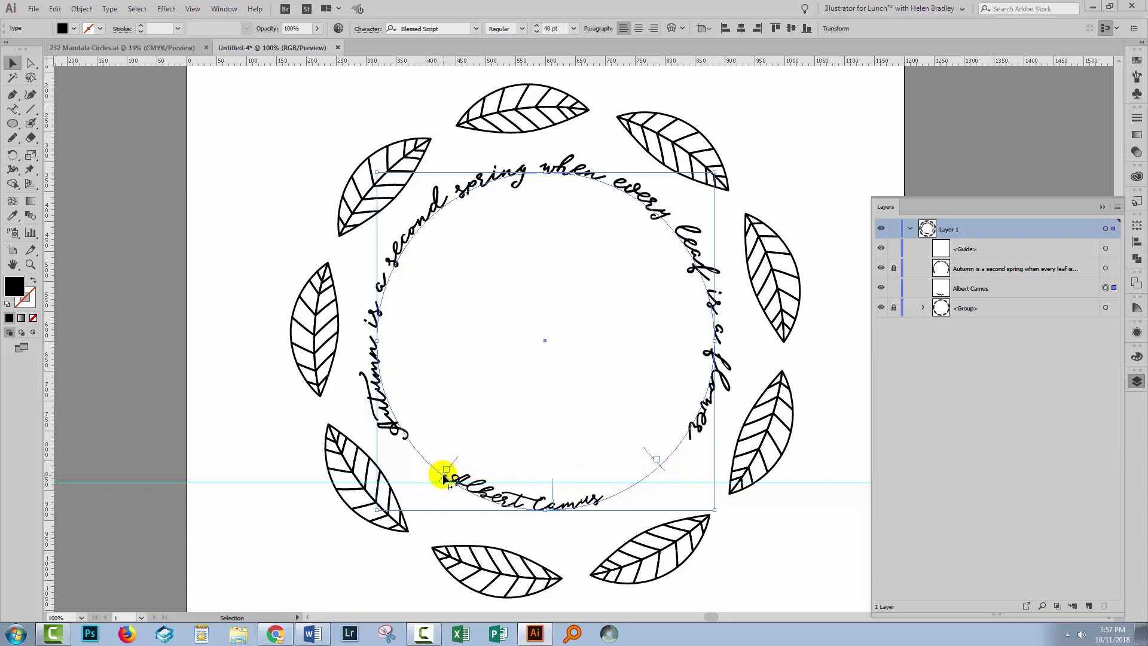
{"action": "left_click_drag", "start_coordinate": [444, 477], "coordinate": [466, 494]}
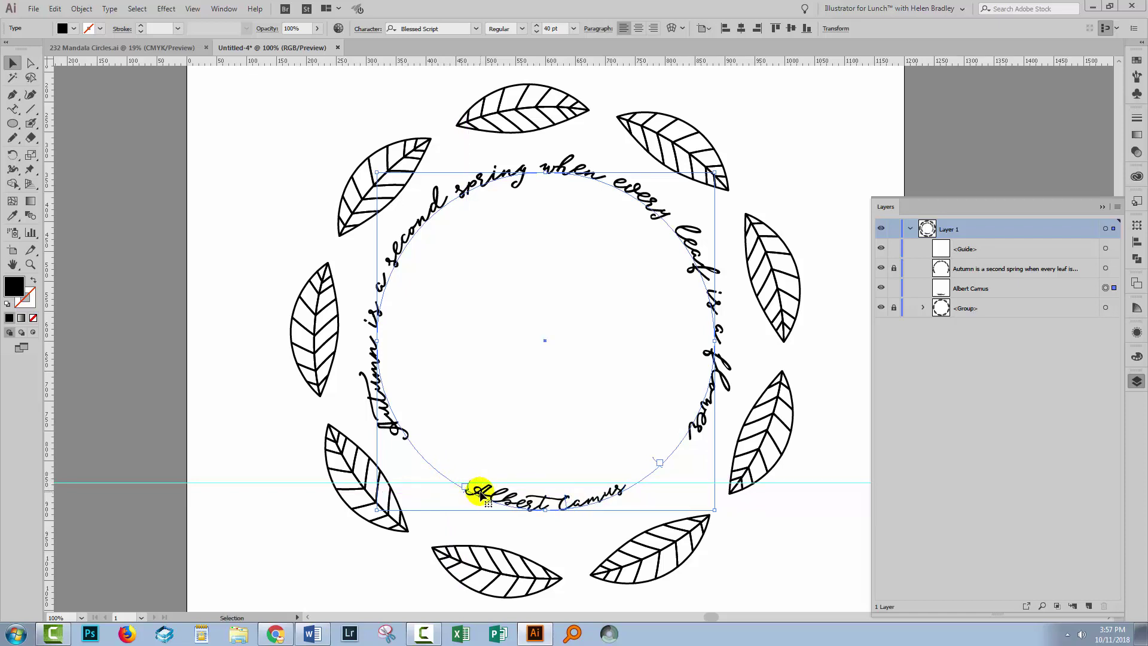
{"action": "left_click", "coordinate": [808, 547]}
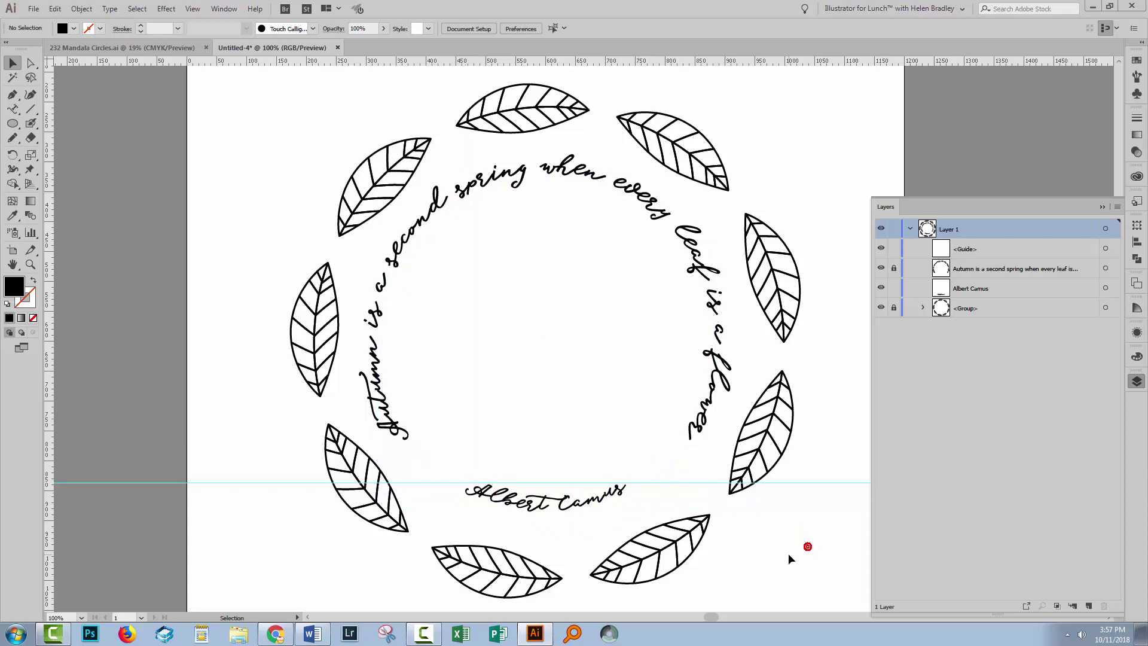
{"action": "left_click", "coordinate": [832, 482]}
Delete the guide and replace the name's final 's' with the second alternate swash glyph.
{"action": "key", "text": "Delete"}
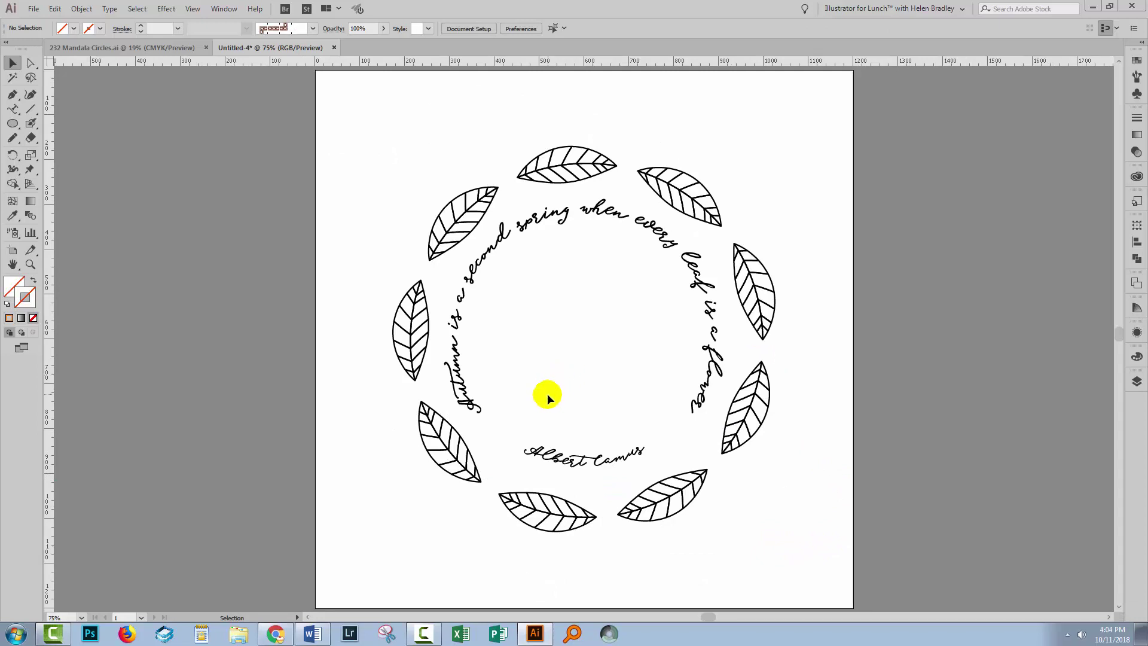
{"action": "left_click", "coordinate": [12, 111]}
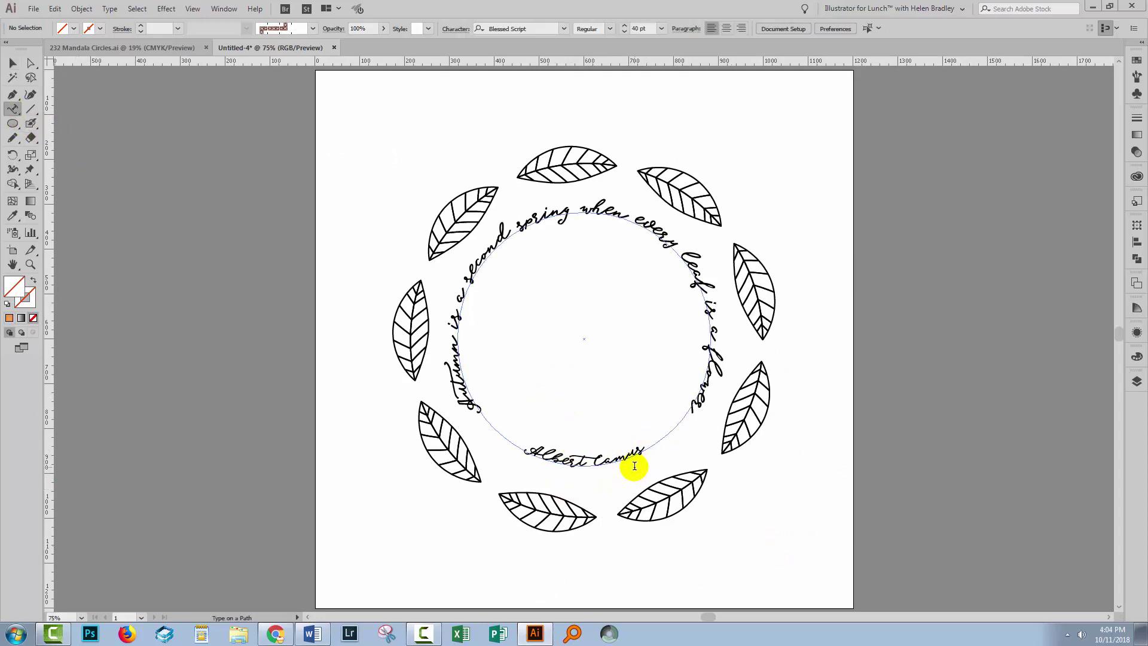
{"action": "left_click_drag", "start_coordinate": [649, 449], "coordinate": [645, 452]}
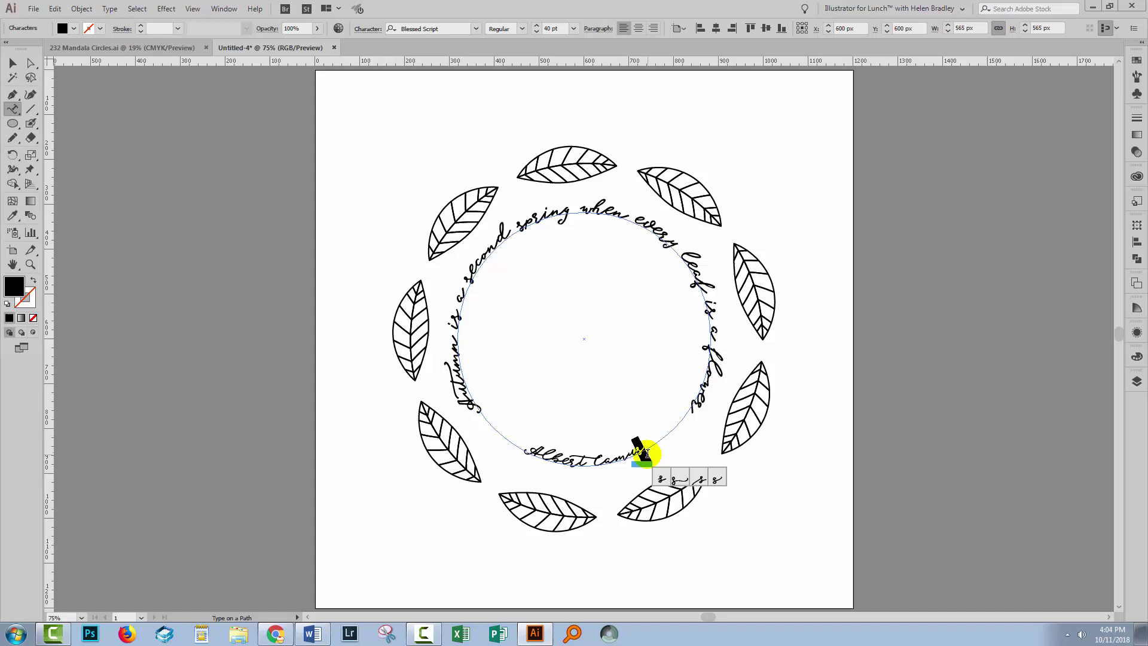
{"action": "left_click", "coordinate": [656, 477]}
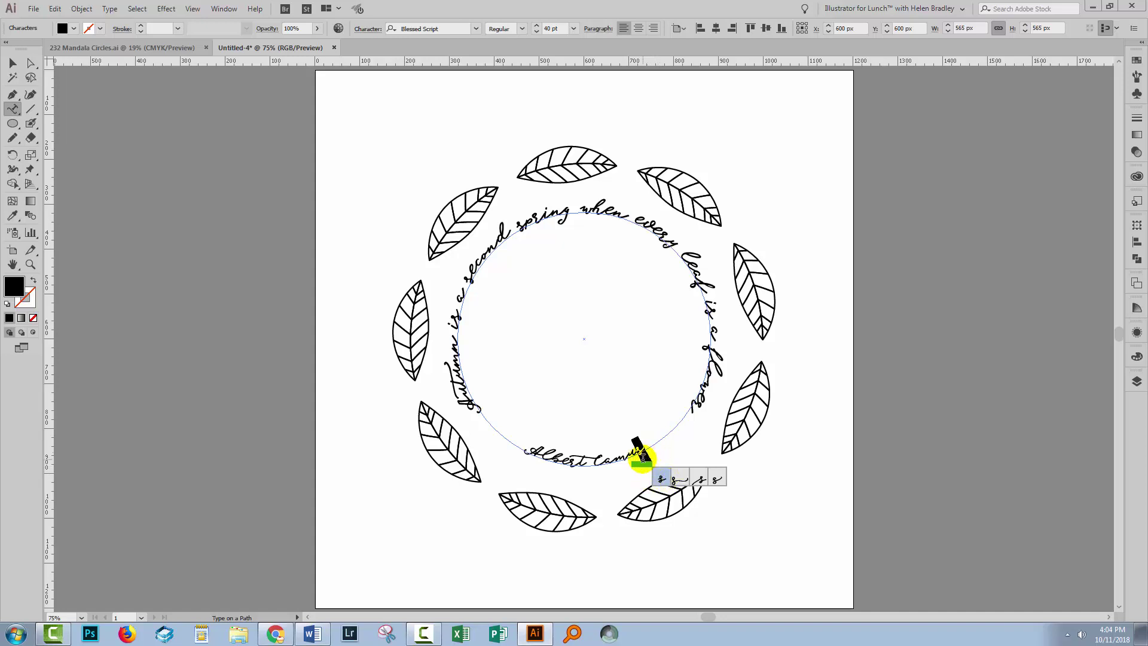
{"action": "left_click", "coordinate": [680, 479]}
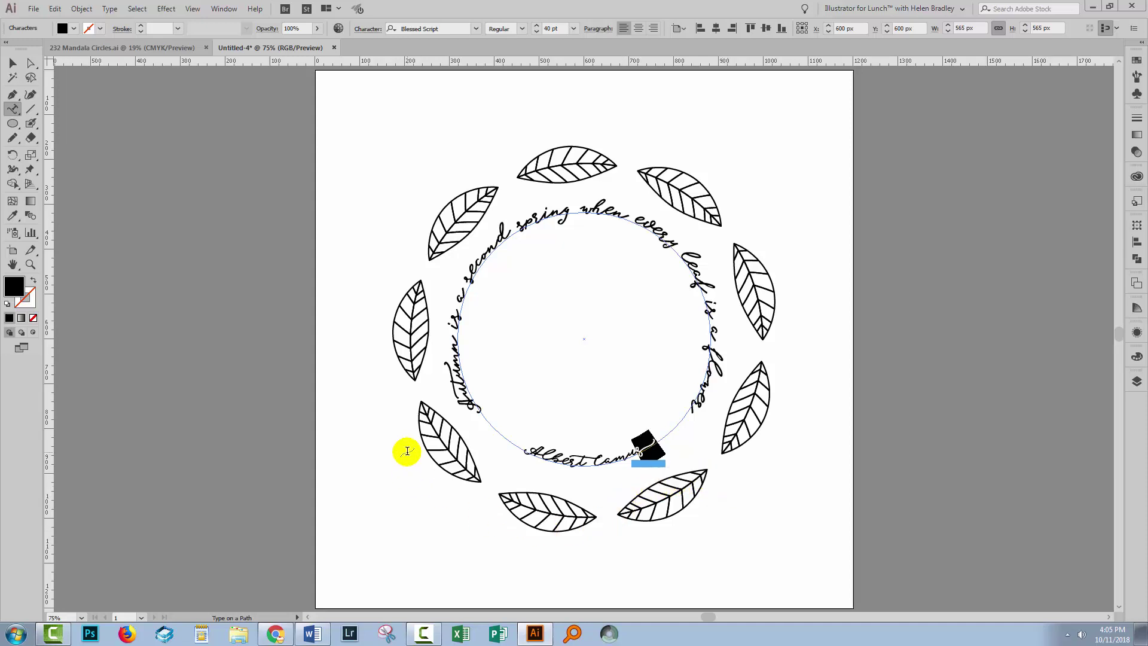
Look over the Glyphs panel from Window > Type, close it, and deselect the text.
{"action": "left_click", "coordinate": [220, 10]}
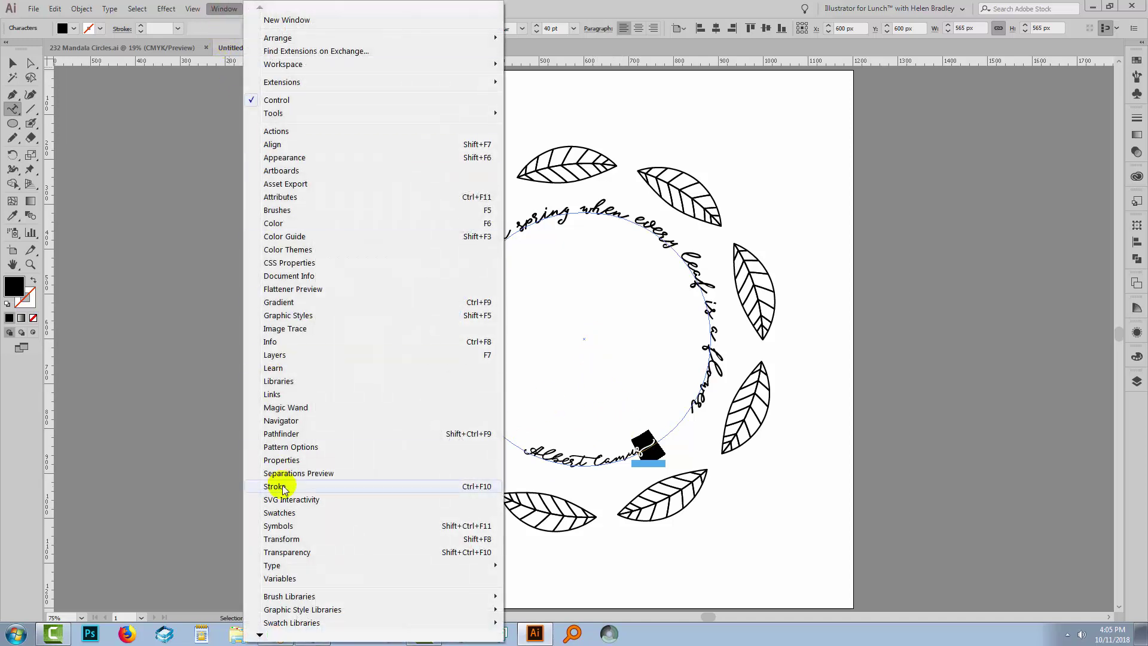
{"action": "mouse_move", "coordinate": [252, 566]}
{"action": "left_click", "coordinate": [120, 513]}
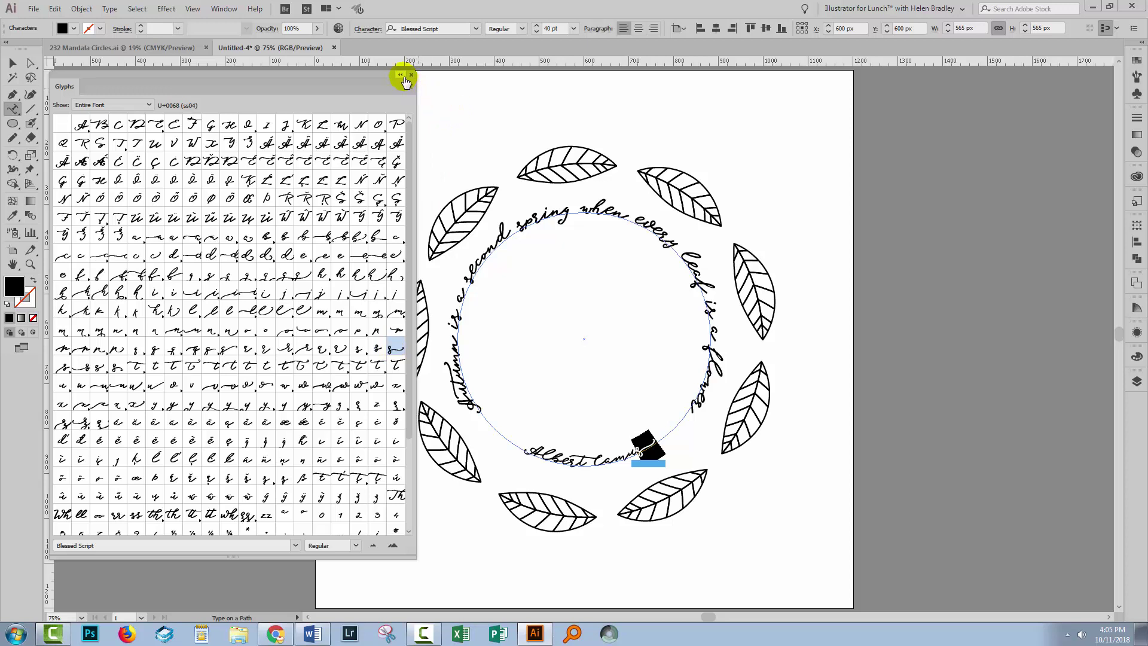
{"action": "left_click", "coordinate": [412, 76]}
{"action": "left_click", "coordinate": [12, 63]}
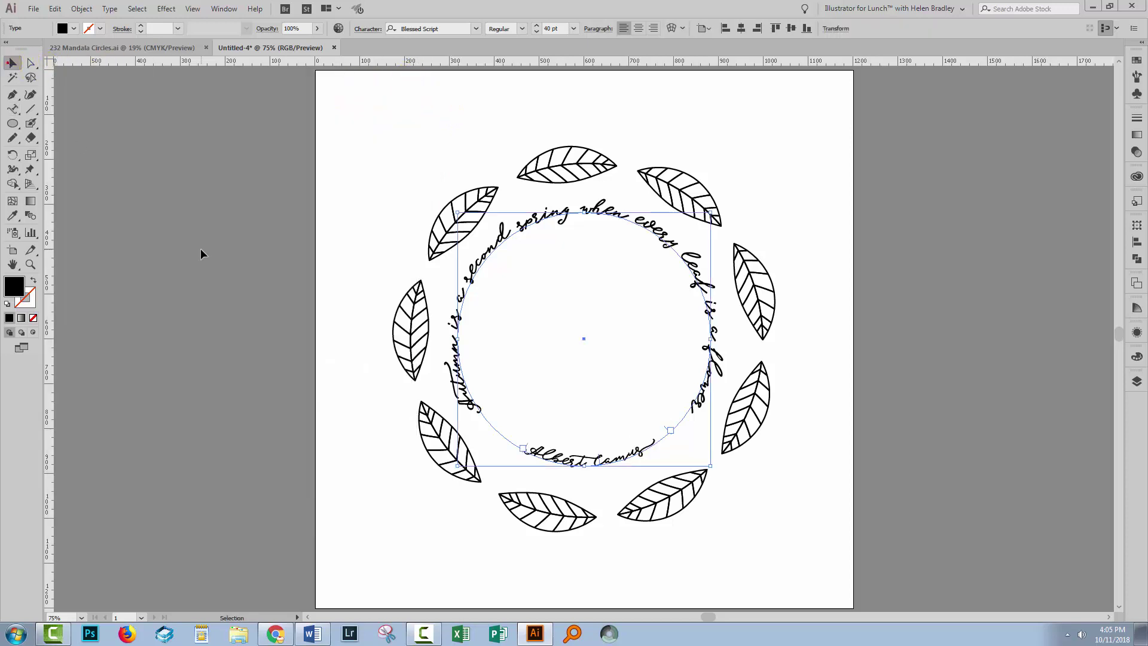
{"action": "left_click", "coordinate": [774, 543]}
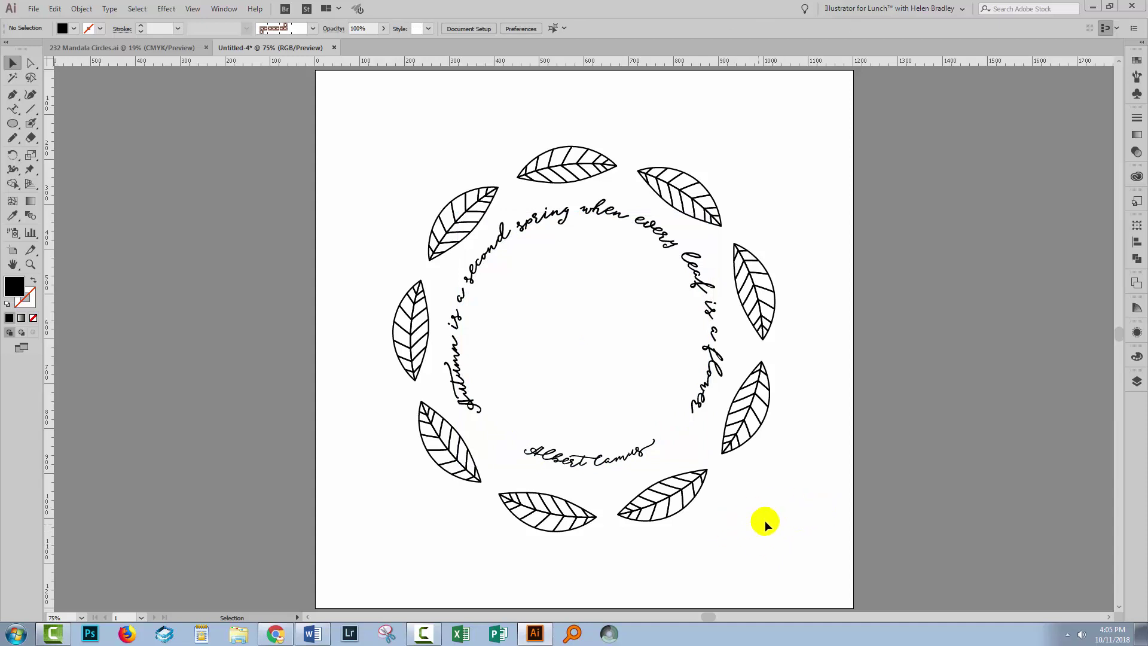
Add Layer 2 below the locked Layer 1, make it active, and pick the Blob Brush.
{"action": "left_click", "coordinate": [1137, 380]}
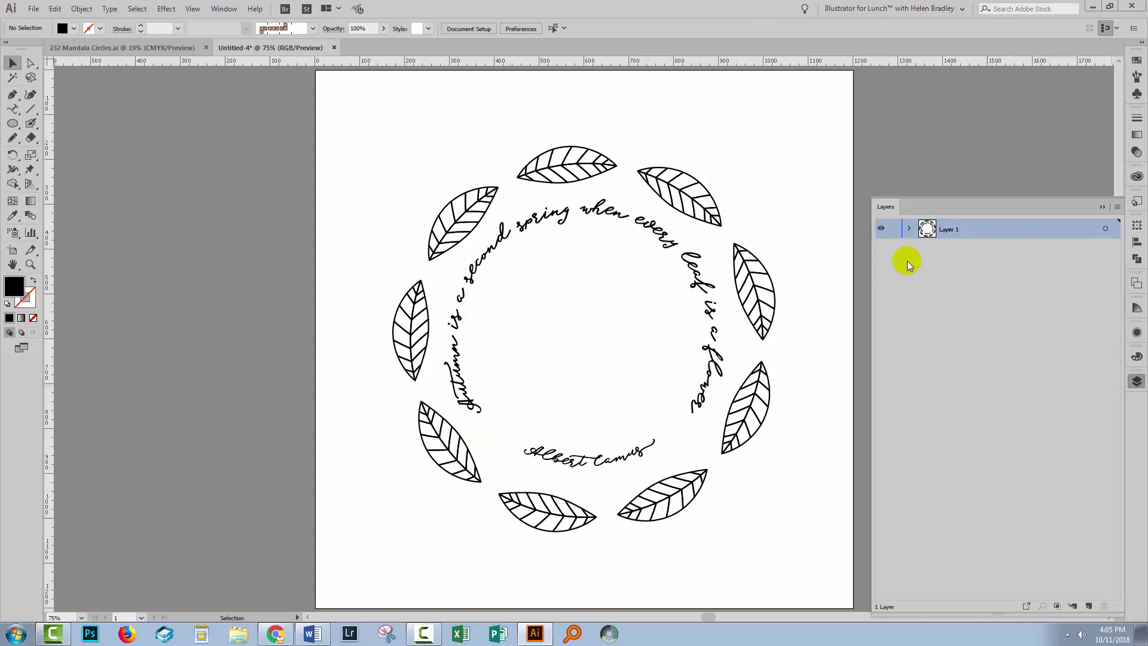
{"action": "left_click", "coordinate": [1090, 607]}
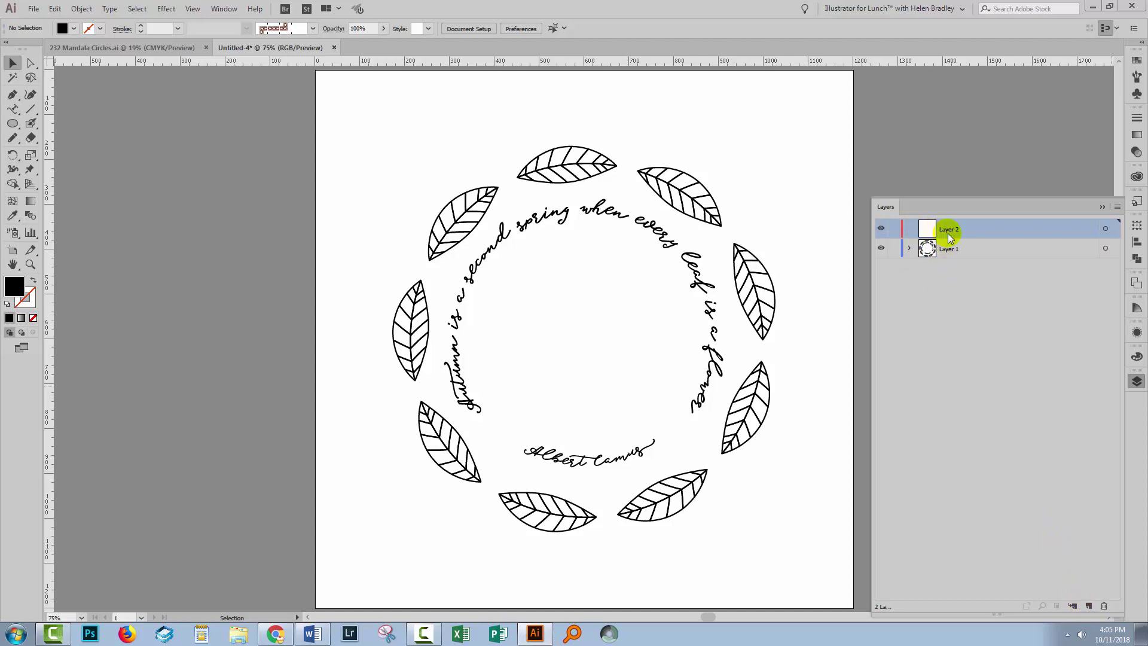
{"action": "left_click_drag", "start_coordinate": [936, 249], "coordinate": [944, 221]}
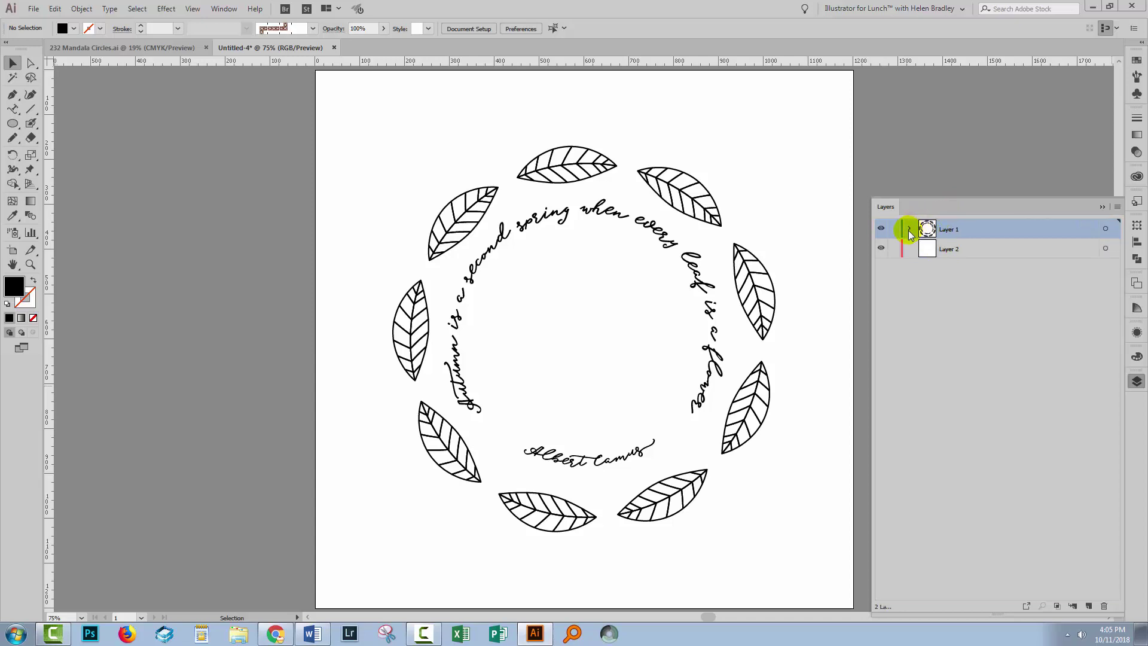
{"action": "left_click", "coordinate": [894, 228]}
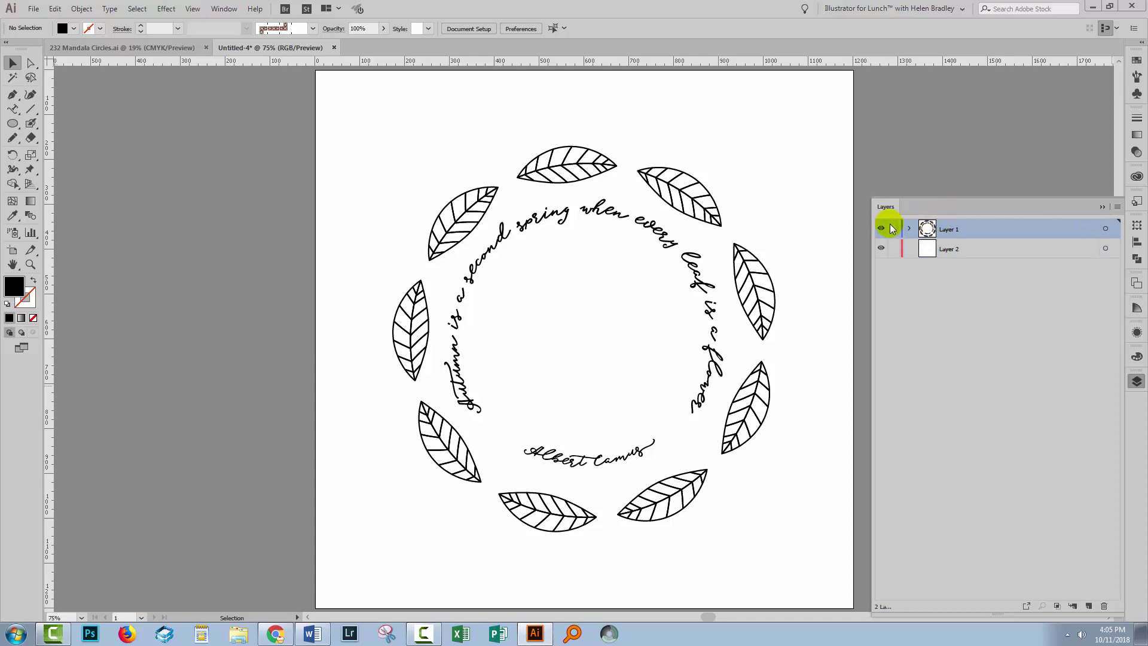
{"action": "left_click", "coordinate": [974, 250]}
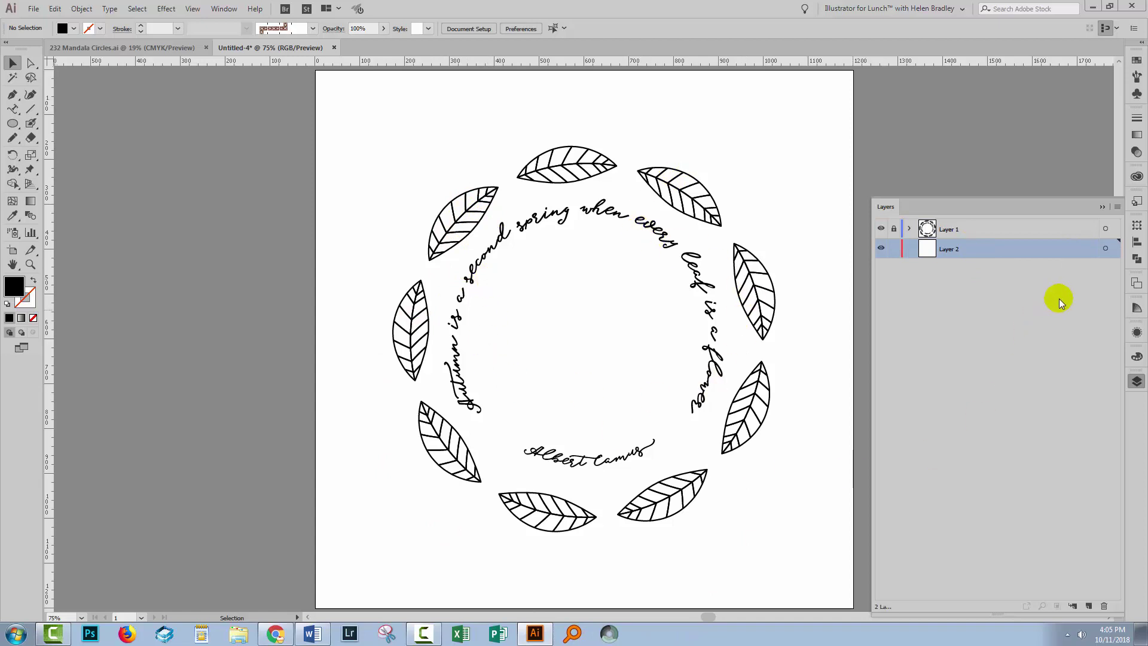
{"action": "left_click", "coordinate": [31, 125]}
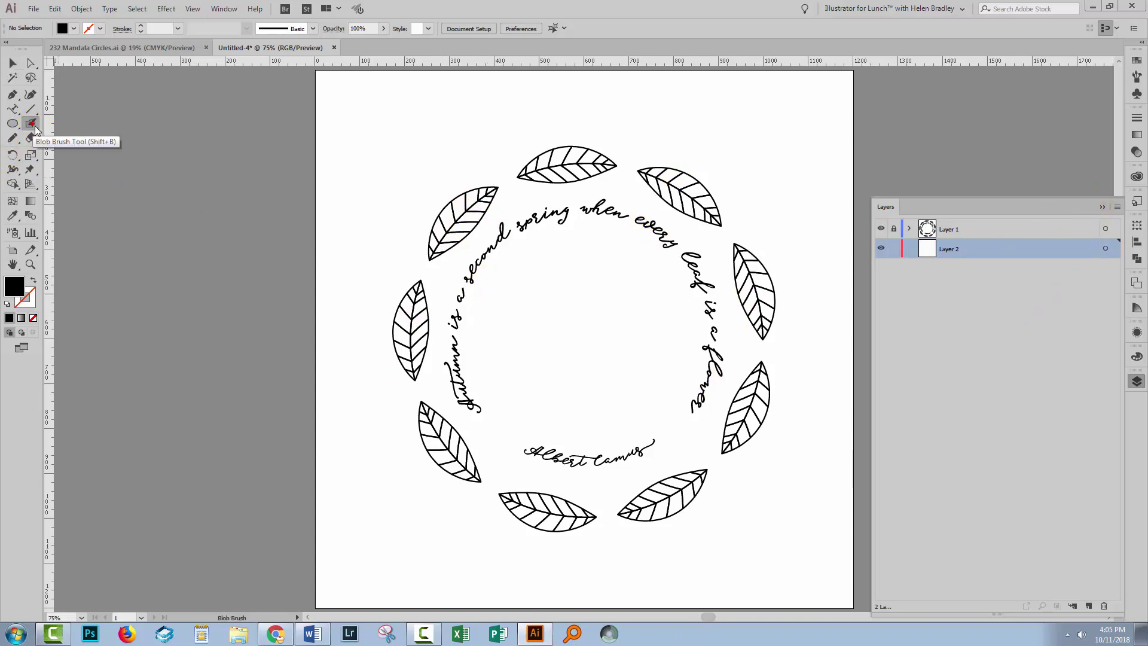
{"action": "left_click", "coordinate": [1136, 60]}
Paint orange under the upper-left, bottom and right leaves.
{"action": "left_click", "coordinate": [1088, 115]}
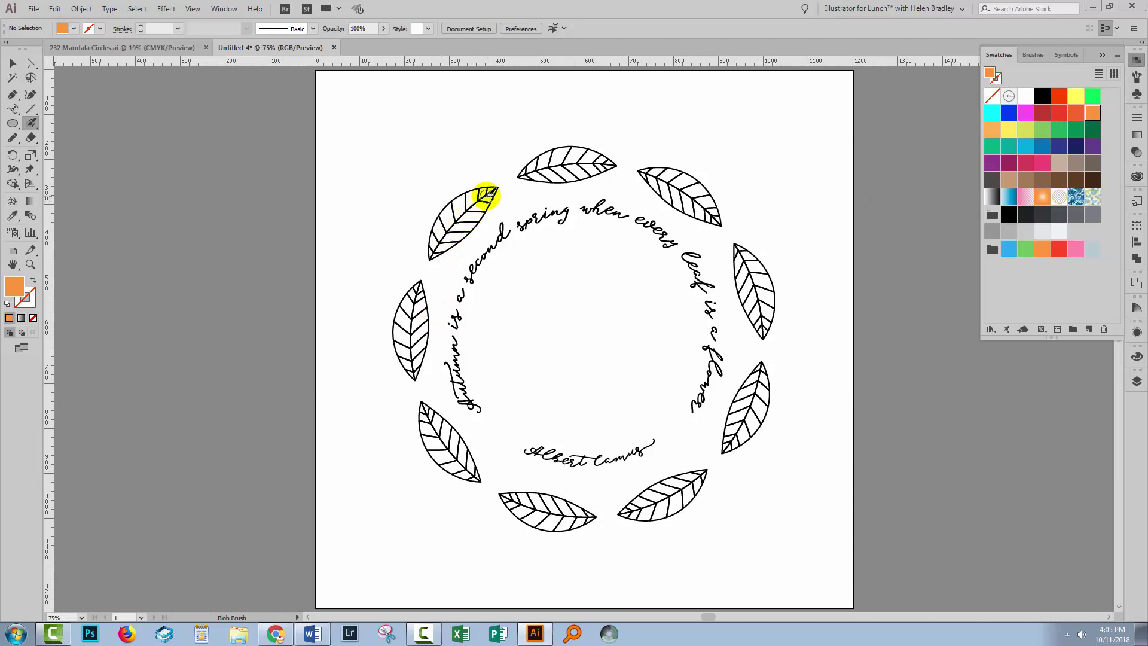
{"action": "mouse_move", "coordinate": [492, 189]}
{"action": "left_mouse_down"}
{"action": "mouse_move", "coordinate": [450, 217]}
{"action": "mouse_move", "coordinate": [435, 251]}
{"action": "mouse_move", "coordinate": [489, 201]}
{"action": "mouse_move", "coordinate": [461, 240]}
{"action": "left_mouse_up"}
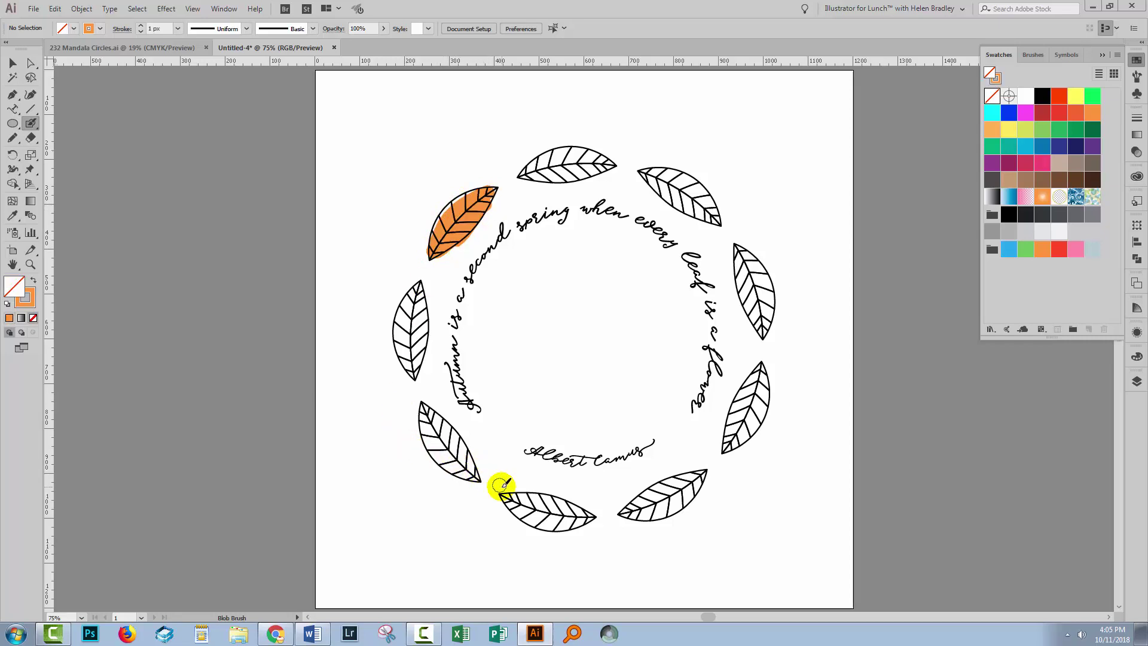
{"action": "mouse_move", "coordinate": [501, 496]}
{"action": "left_mouse_down"}
{"action": "mouse_move", "coordinate": [563, 495]}
{"action": "mouse_move", "coordinate": [585, 521]}
{"action": "mouse_move", "coordinate": [530, 507]}
{"action": "mouse_move", "coordinate": [566, 534]}
{"action": "left_mouse_up"}
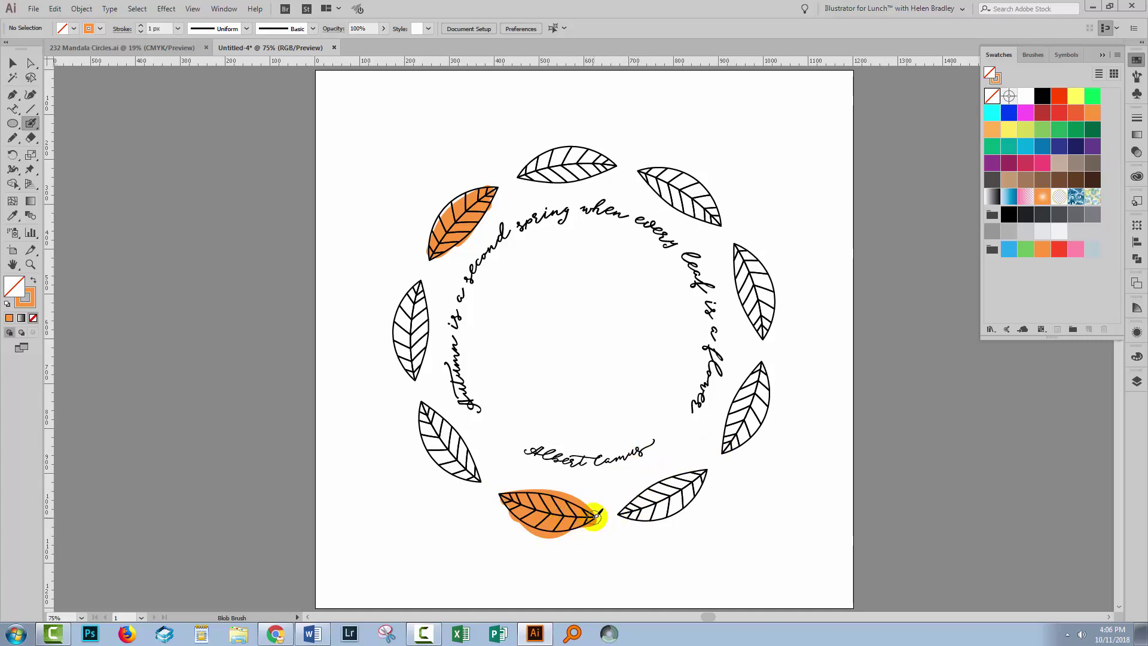
{"action": "mouse_move", "coordinate": [740, 250]}
{"action": "left_mouse_down"}
{"action": "mouse_move", "coordinate": [763, 331]}
{"action": "mouse_move", "coordinate": [749, 257]}
{"action": "mouse_move", "coordinate": [754, 277]}
{"action": "mouse_move", "coordinate": [764, 266]}
{"action": "mouse_move", "coordinate": [769, 304]}
{"action": "mouse_move", "coordinate": [749, 294]}
{"action": "left_mouse_up"}
Paint light orange under the top, lower-right and lower-left leaves.
{"action": "left_click", "coordinate": [25, 298]}
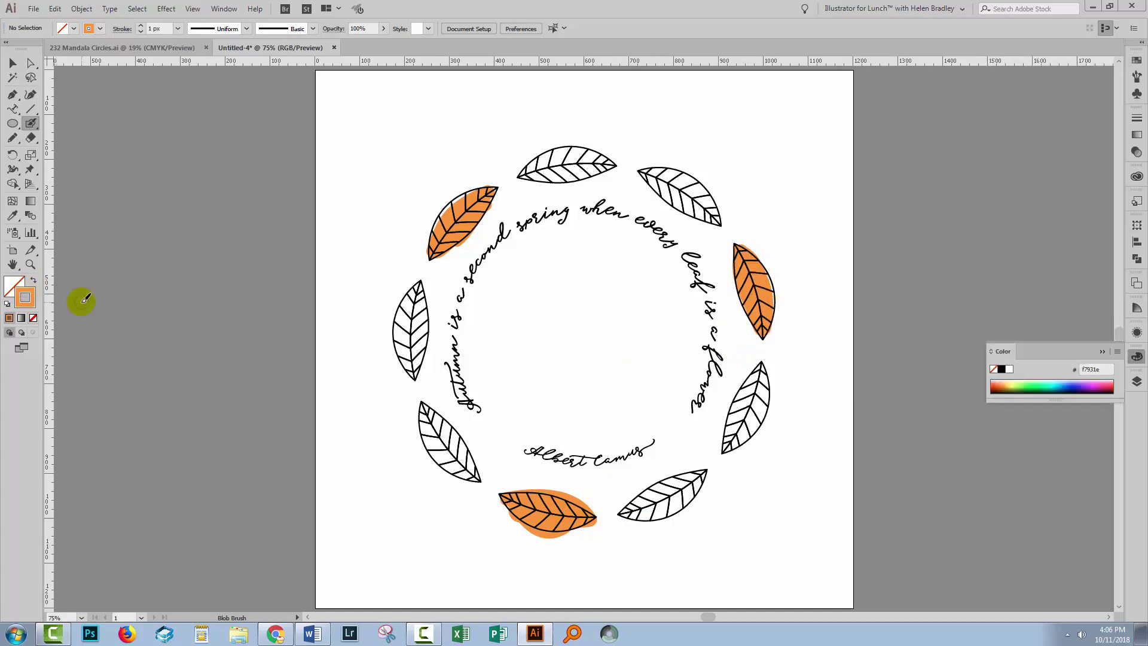
{"action": "left_click", "coordinate": [1137, 59]}
{"action": "left_click", "coordinate": [993, 129]}
{"action": "mouse_move", "coordinate": [520, 174]}
{"action": "left_mouse_down"}
{"action": "mouse_move", "coordinate": [609, 158]}
{"action": "mouse_move", "coordinate": [529, 172]}
{"action": "left_mouse_up"}
{"action": "mouse_move", "coordinate": [758, 367]}
{"action": "left_mouse_down"}
{"action": "mouse_move", "coordinate": [749, 405]}
{"action": "mouse_move", "coordinate": [739, 401]}
{"action": "mouse_move", "coordinate": [765, 412]}
{"action": "mouse_move", "coordinate": [736, 436]}
{"action": "left_mouse_up"}
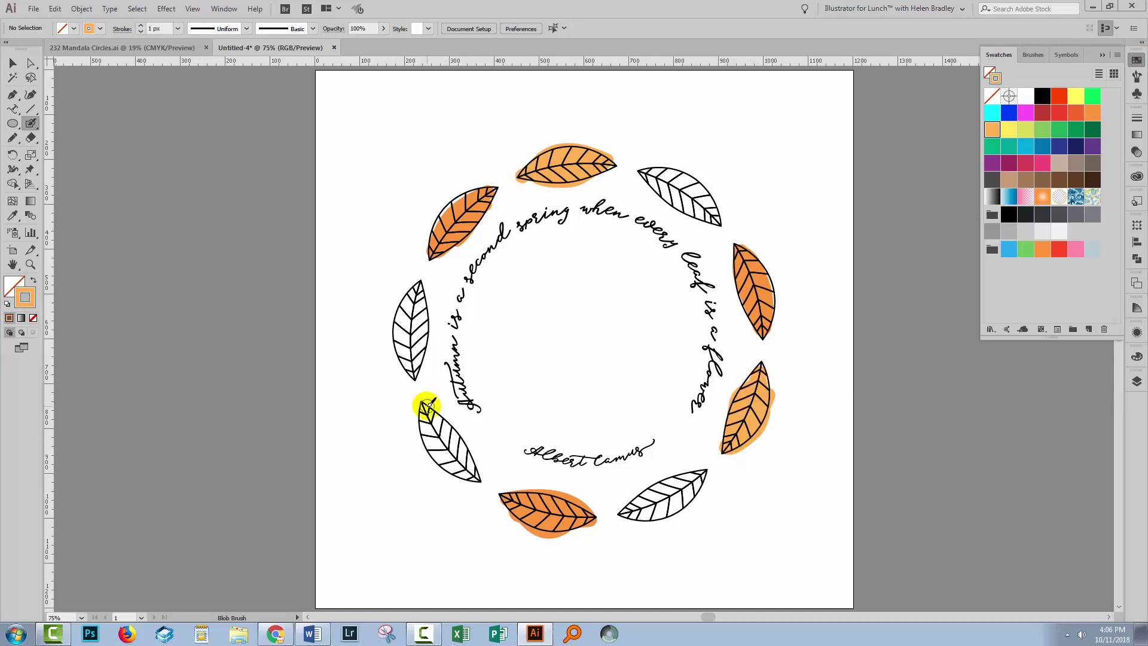
{"action": "mouse_move", "coordinate": [430, 405]}
{"action": "left_mouse_down"}
{"action": "mouse_move", "coordinate": [456, 464]}
{"action": "mouse_move", "coordinate": [463, 452]}
{"action": "mouse_move", "coordinate": [433, 435]}
{"action": "mouse_move", "coordinate": [446, 464]}
{"action": "left_mouse_up"}
Mix a custom orange-yellow in the Color Picker and paint it under the left, top-right and bottom-right leaves.
{"action": "left_click", "coordinate": [1009, 129]}
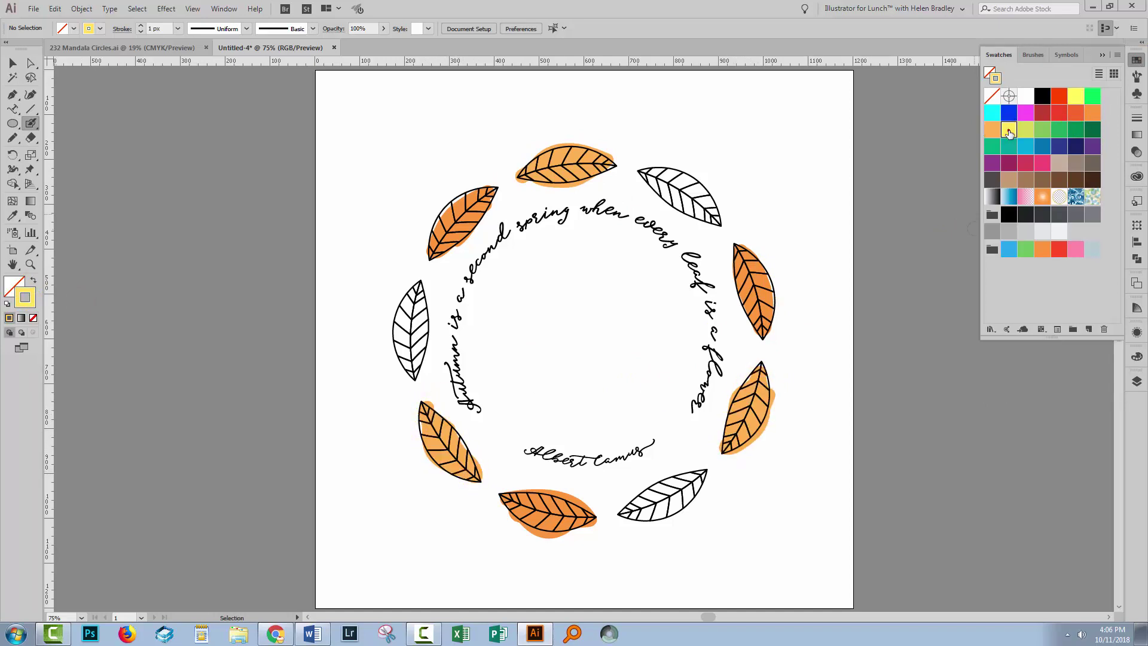
{"action": "double_click", "coordinate": [25, 298]}
{"action": "left_click", "coordinate": [949, 485]}
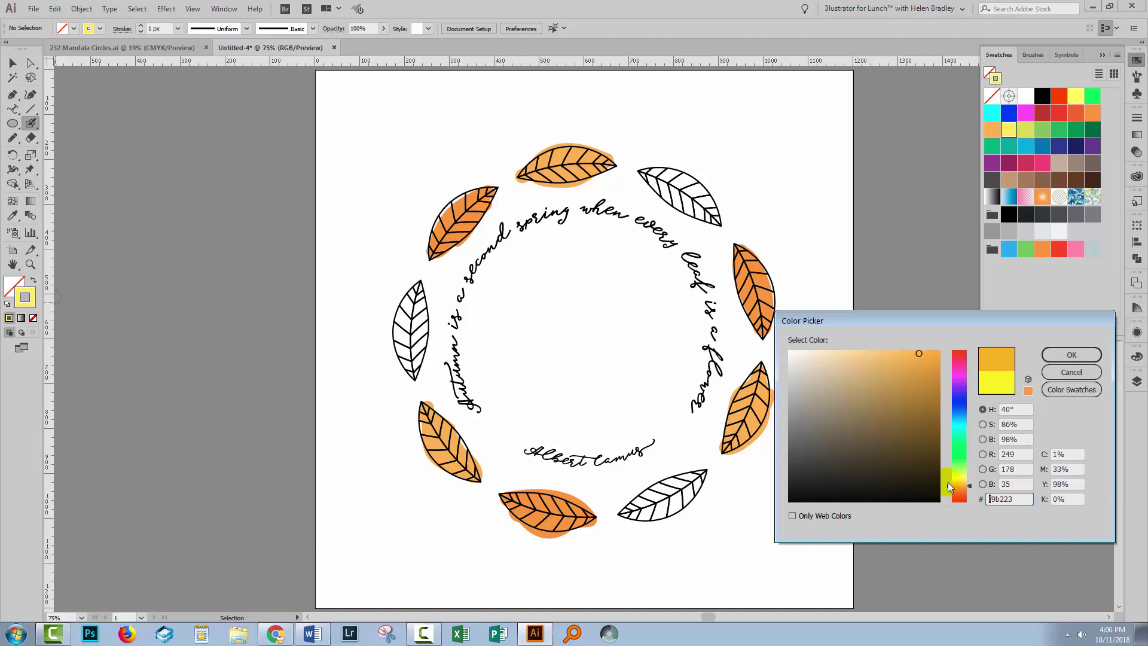
{"action": "left_click", "coordinate": [1053, 353]}
{"action": "mouse_move", "coordinate": [418, 288]}
{"action": "left_mouse_down"}
{"action": "mouse_move", "coordinate": [405, 308]}
{"action": "mouse_move", "coordinate": [410, 365]}
{"action": "left_mouse_up"}
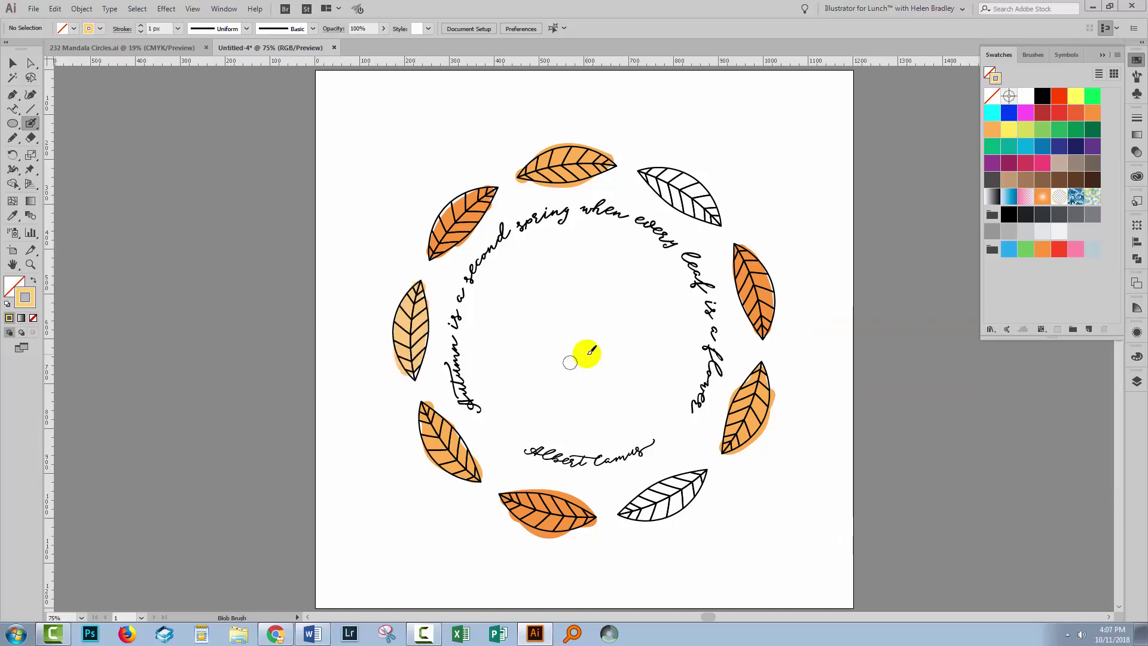
{"action": "mouse_move", "coordinate": [643, 174]}
{"action": "left_mouse_down"}
{"action": "mouse_move", "coordinate": [715, 199]}
{"action": "mouse_move", "coordinate": [663, 175]}
{"action": "mouse_move", "coordinate": [709, 221]}
{"action": "left_mouse_up"}
{"action": "mouse_move", "coordinate": [625, 511]}
{"action": "left_mouse_down"}
{"action": "mouse_move", "coordinate": [702, 475]}
{"action": "mouse_move", "coordinate": [646, 499]}
{"action": "mouse_move", "coordinate": [688, 495]}
{"action": "left_mouse_up"}
{"action": "left_click", "coordinate": [1102, 54]}
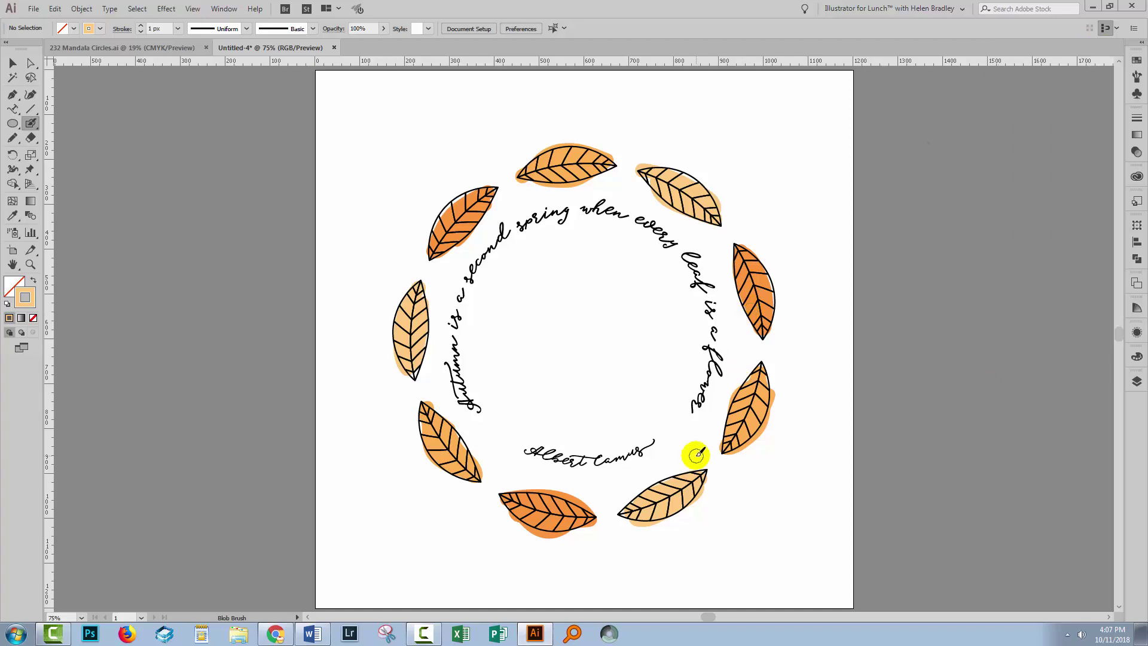
Erase the stray orange paint spilling past the leaf outlines with the Eraser tool.
{"action": "left_click", "coordinate": [31, 139]}
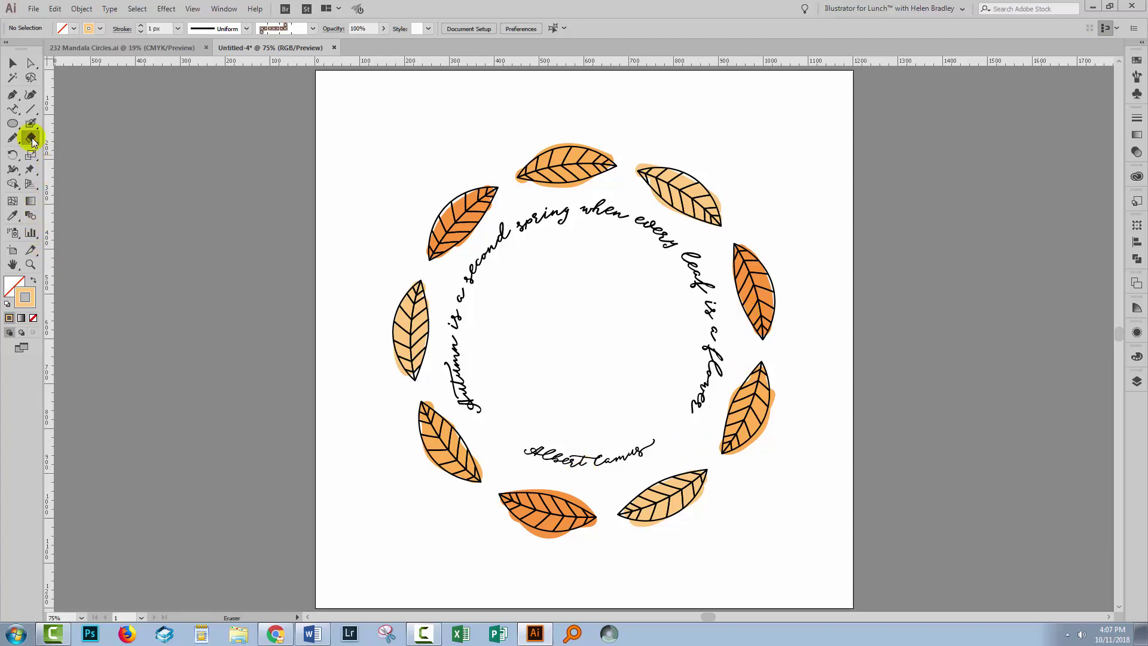
{"action": "mouse_move", "coordinate": [519, 175]}
{"action": "left_mouse_down"}
{"action": "mouse_move", "coordinate": [664, 192]}
{"action": "mouse_move", "coordinate": [712, 169]}
{"action": "mouse_move", "coordinate": [726, 192]}
{"action": "mouse_move", "coordinate": [738, 371]}
{"action": "mouse_move", "coordinate": [612, 527]}
{"action": "mouse_move", "coordinate": [484, 534]}
{"action": "mouse_move", "coordinate": [500, 512]}
{"action": "mouse_move", "coordinate": [527, 532]}
{"action": "mouse_move", "coordinate": [585, 528]}
{"action": "mouse_move", "coordinate": [536, 536]}
{"action": "mouse_move", "coordinate": [605, 518]}
{"action": "mouse_move", "coordinate": [541, 534]}
{"action": "mouse_move", "coordinate": [441, 508]}
{"action": "mouse_move", "coordinate": [627, 513]}
{"action": "mouse_move", "coordinate": [495, 471]}
{"action": "left_mouse_up"}
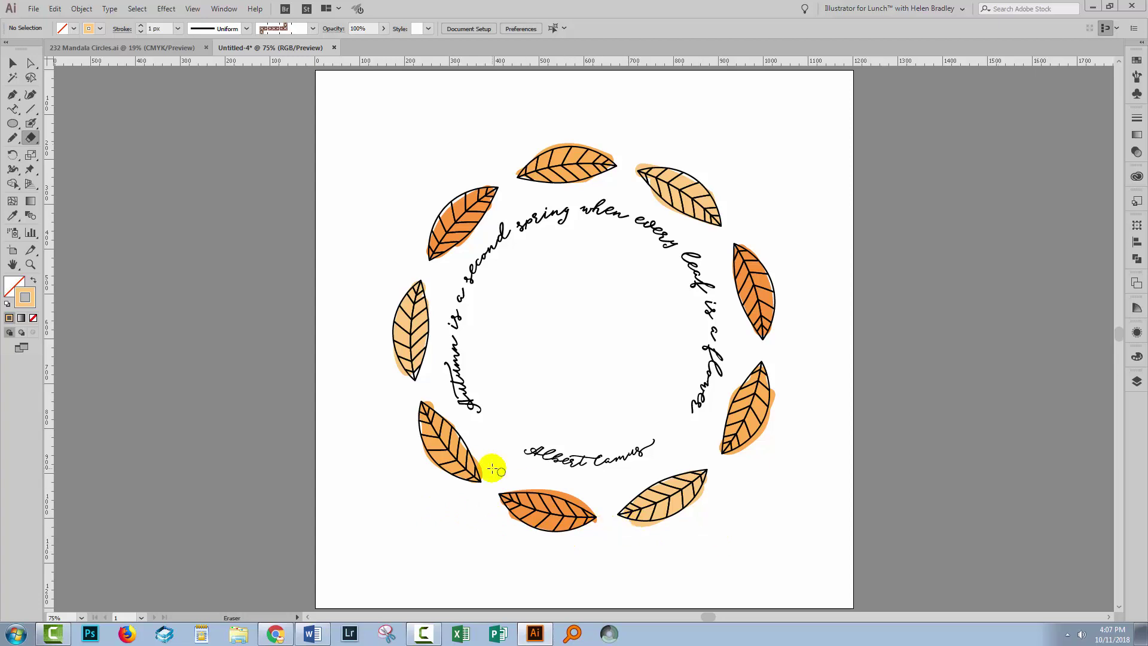